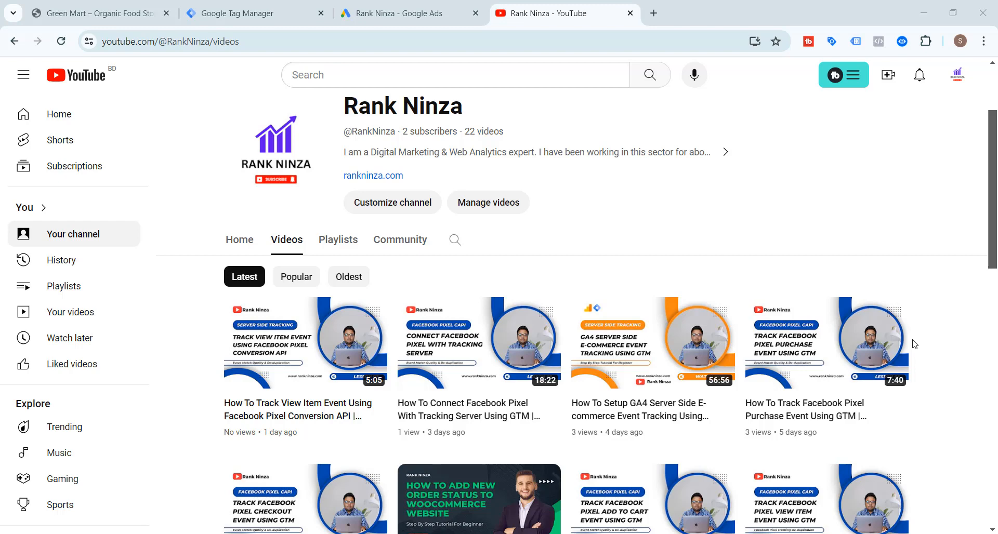
Look through the Rank Ninza channel's videos and the Green Mart store's home page with its product sections.
scroll(883, 345, "down", 3)
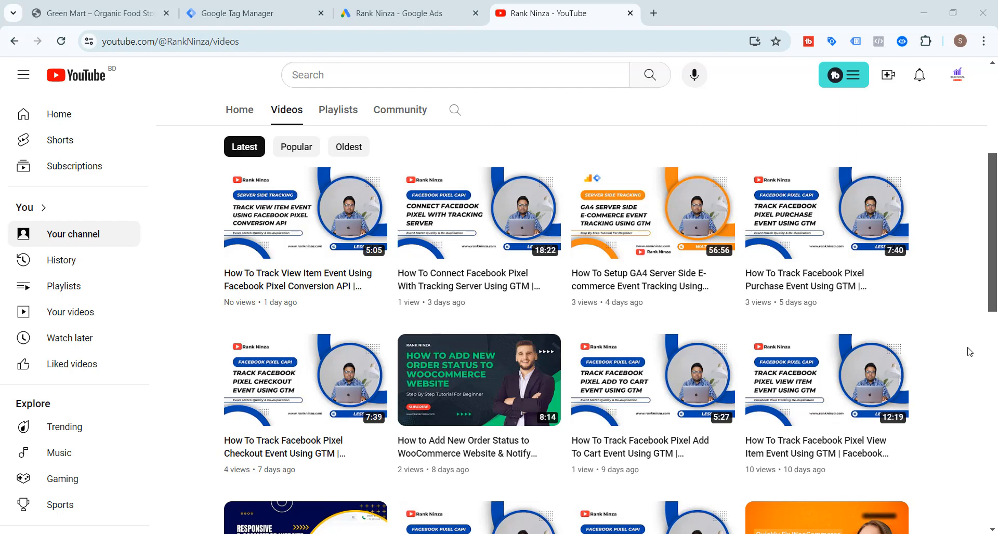
mouse_move(555, 171)
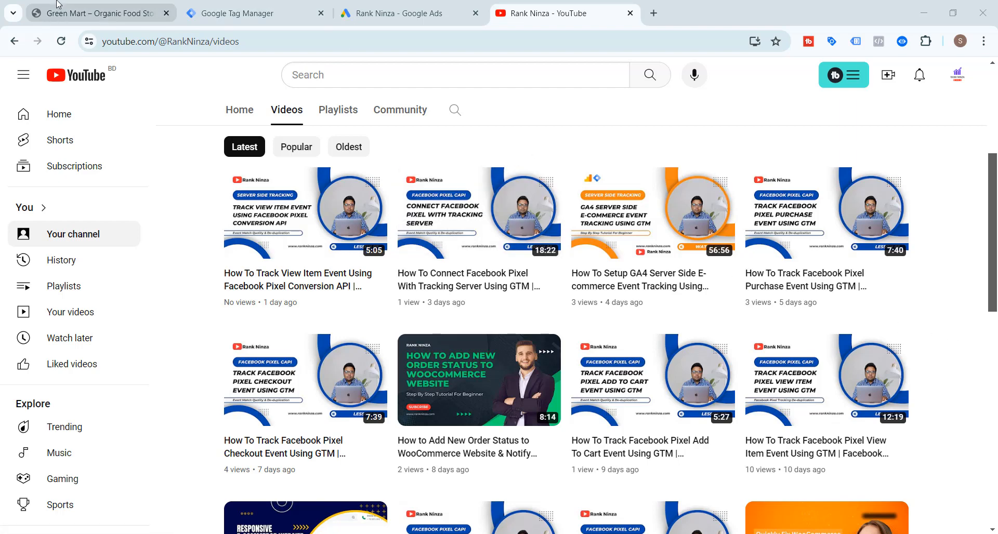
left_click(93, 13)
scroll(0, 255, "down", 9)
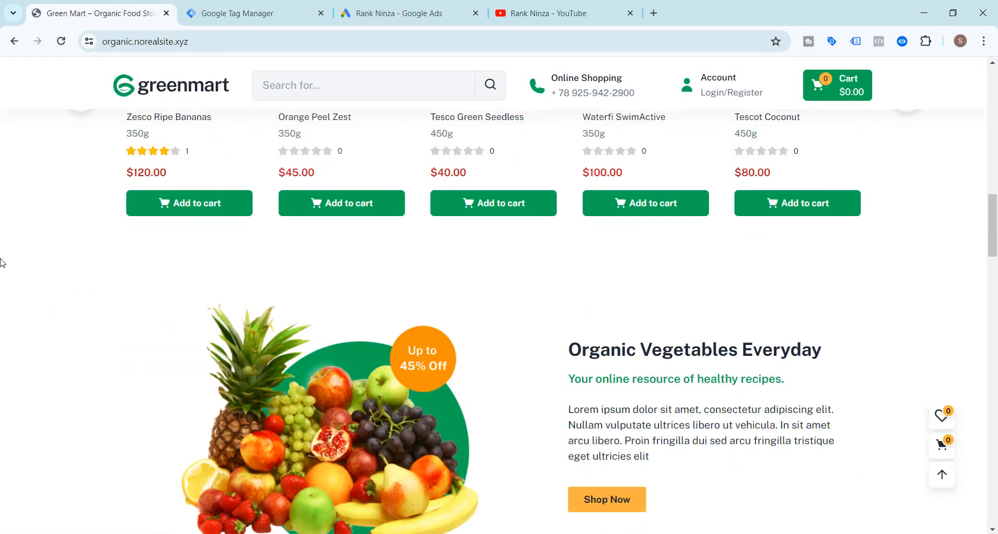
scroll(0, 262, "down", 10)
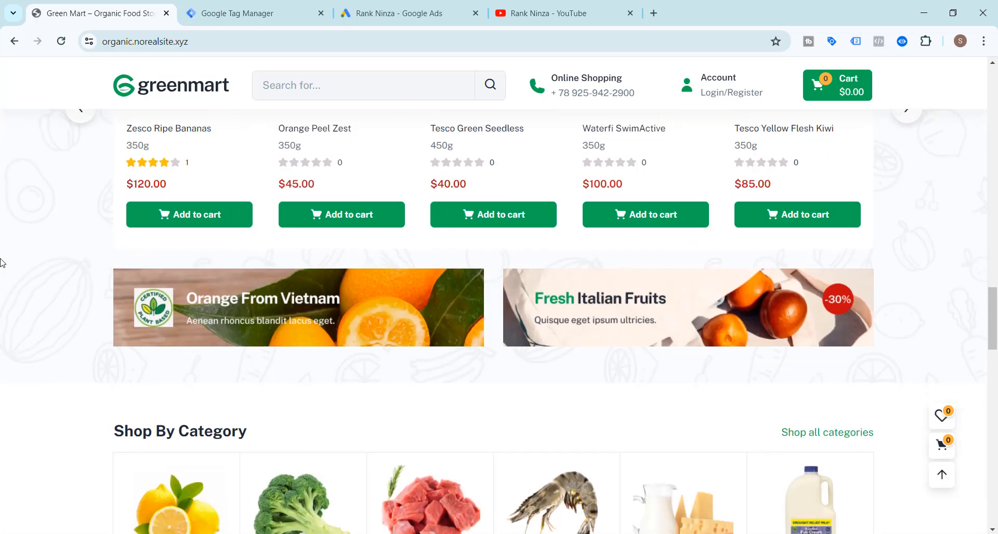
scroll(1, 262, "down", 4)
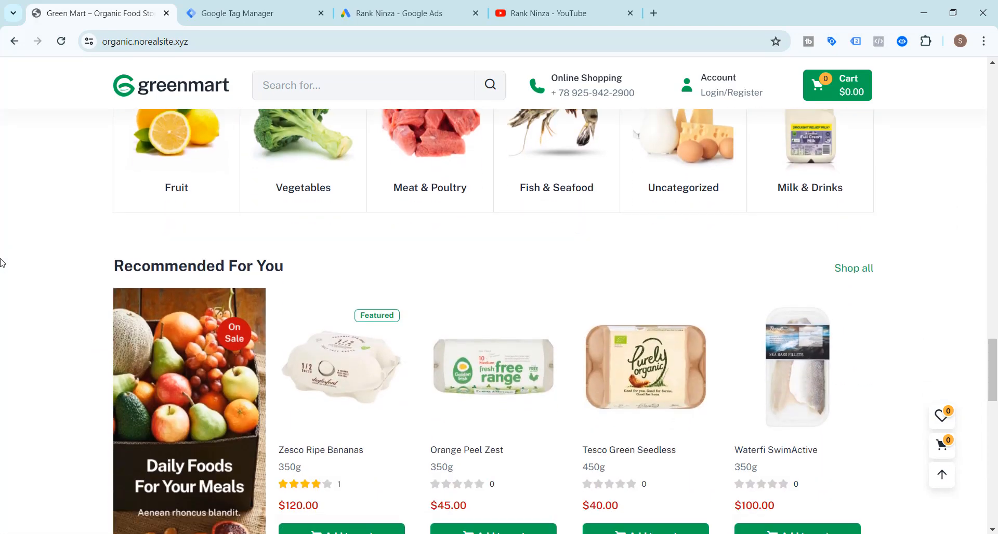
scroll(24, 276, "down", 4)
scroll(23, 276, "down", 3)
scroll(23, 276, "up", 20)
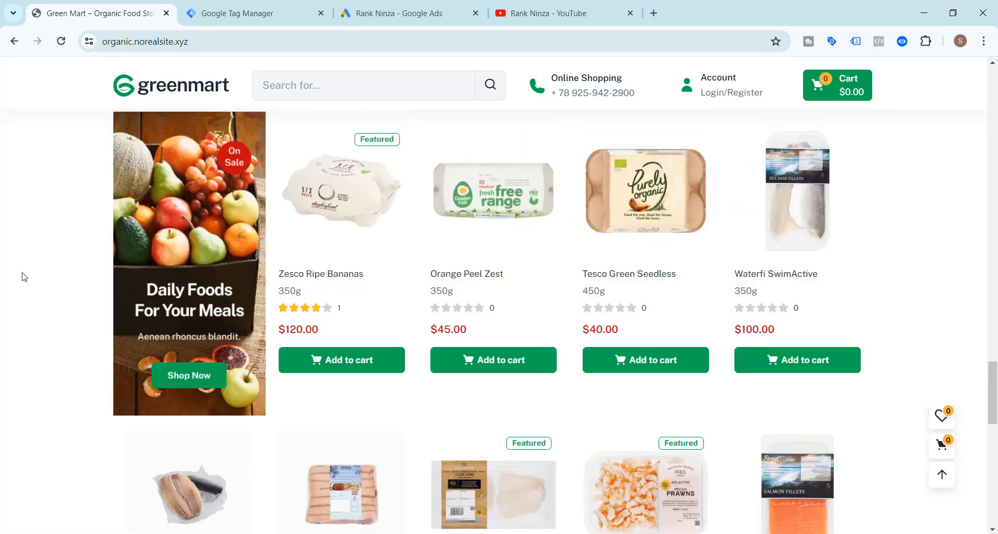
scroll(23, 277, "up", 10)
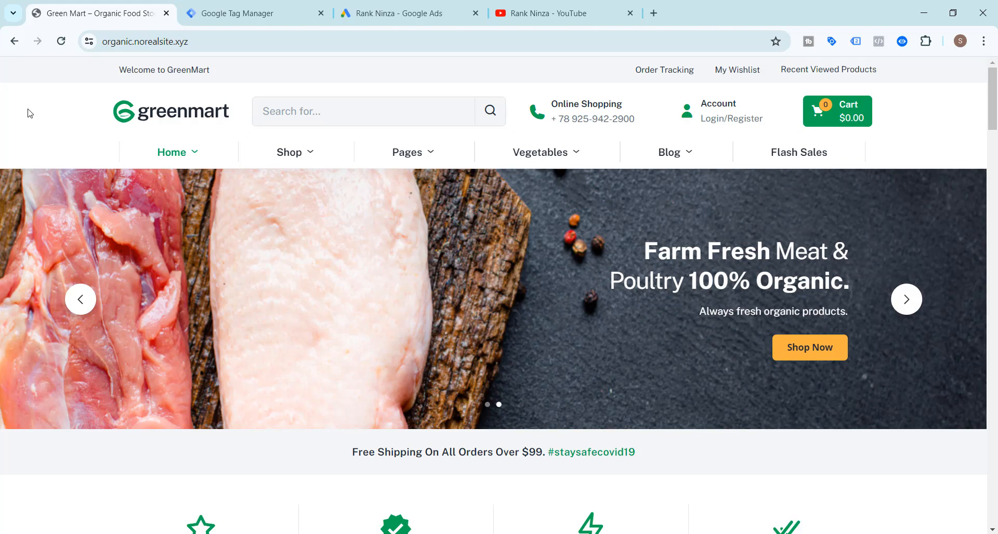
scroll(30, 112, "down", 10)
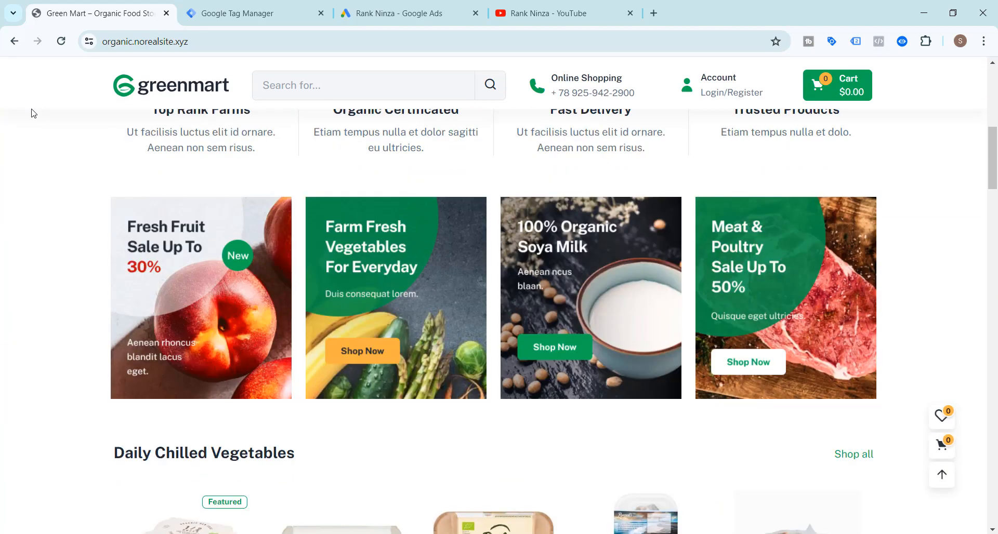
scroll(33, 113, "down", 1)
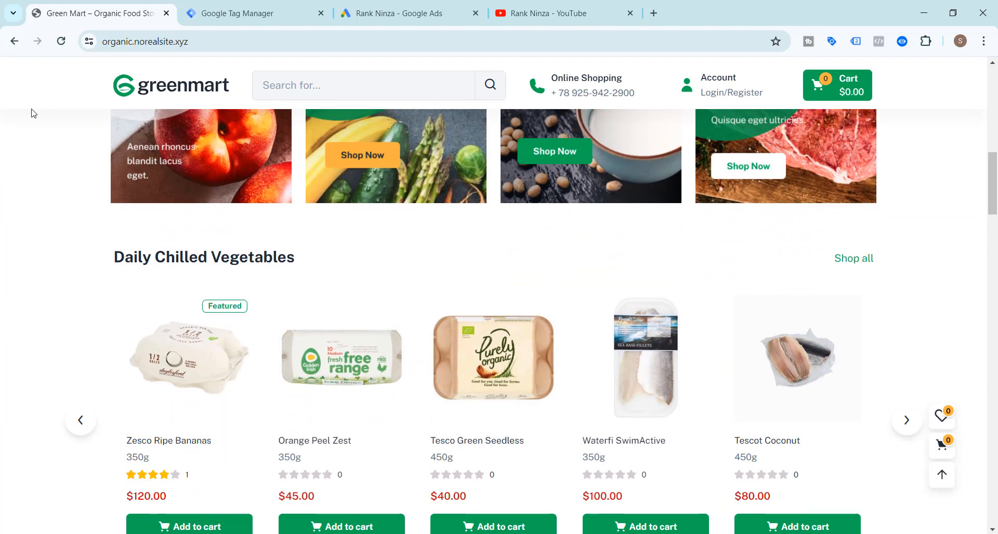
scroll(33, 112, "down", 7)
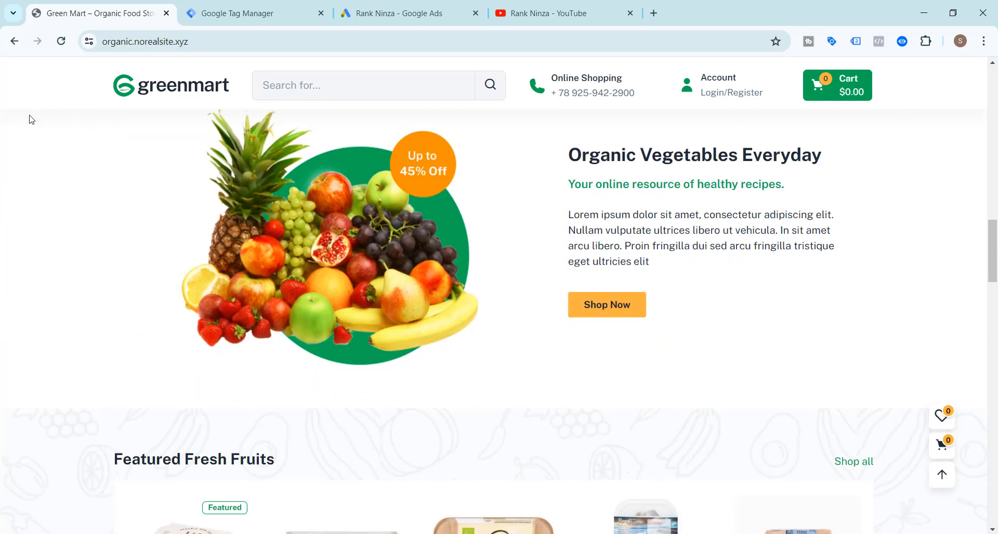
scroll(51, 177, "down", 6)
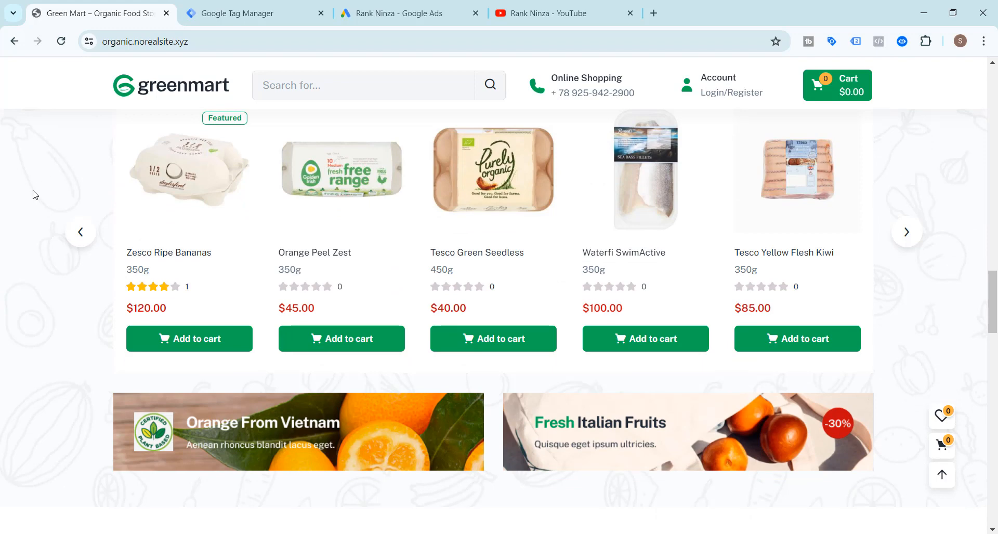
scroll(33, 194, "up", 20)
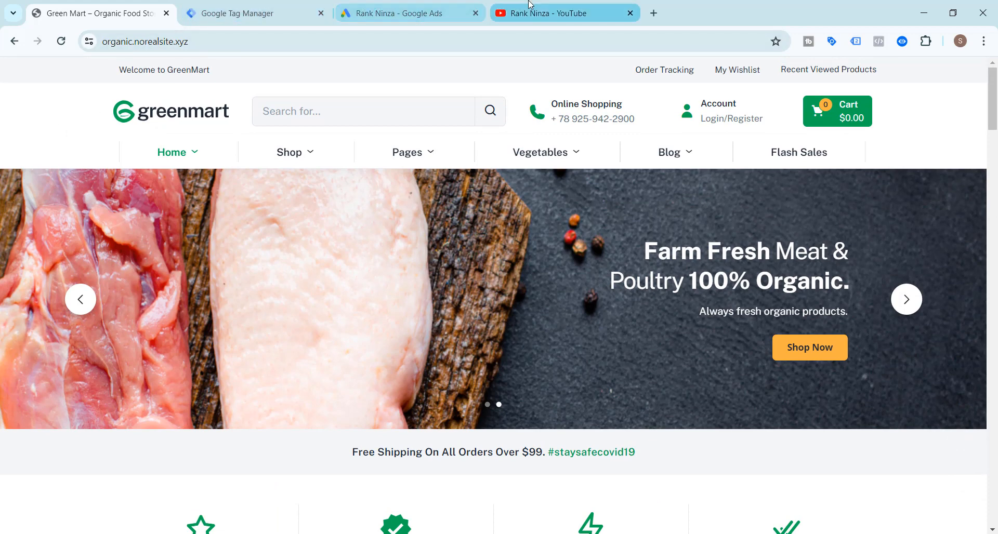
left_click(541, 16)
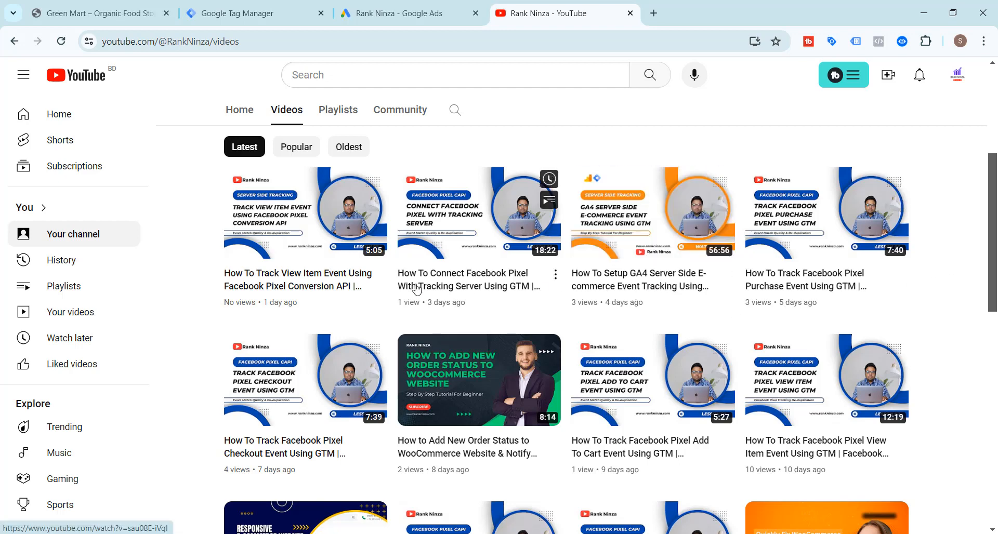
left_click(77, 5)
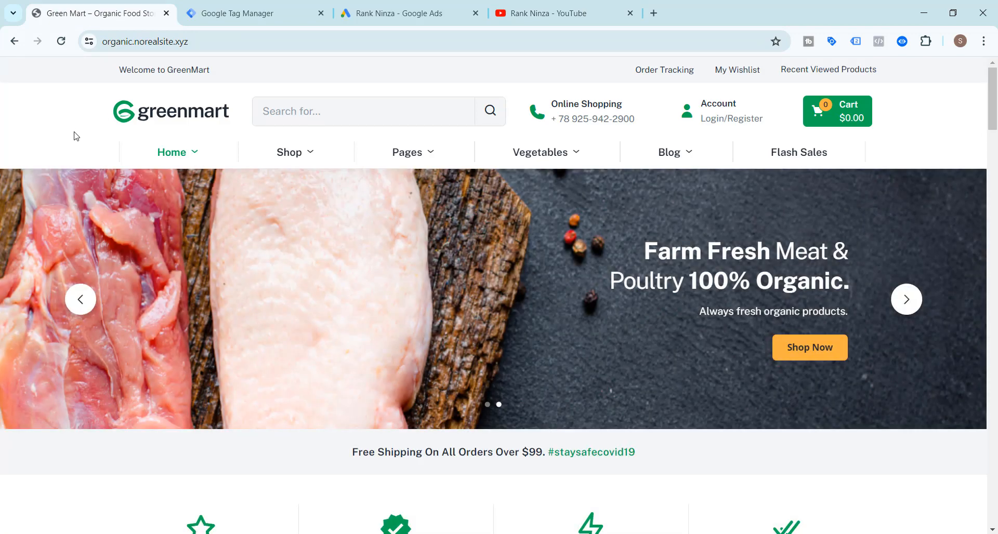
Switch to Google Ads, leave the open new conversion action form, and return to the account overview.
left_click(254, 5)
left_click(360, 7)
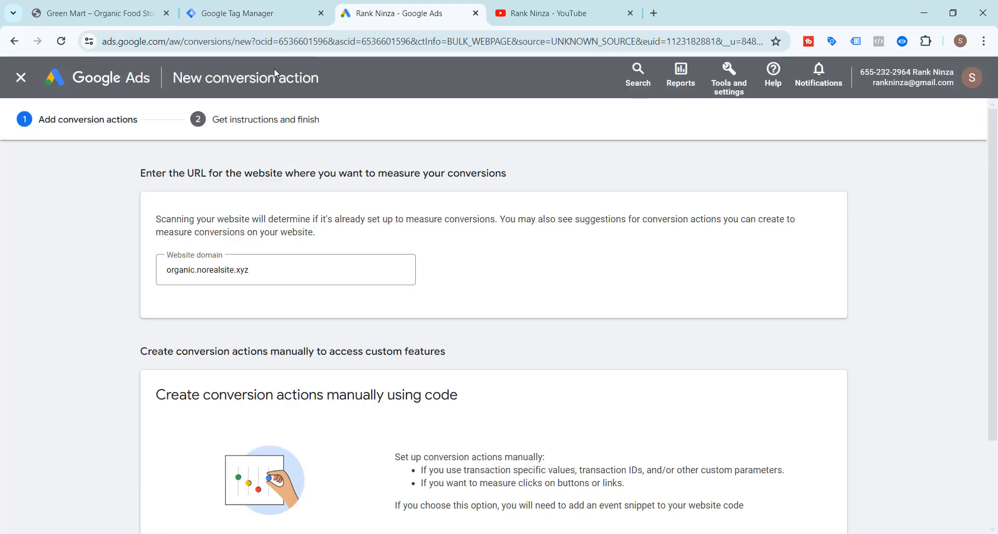
left_click(21, 78)
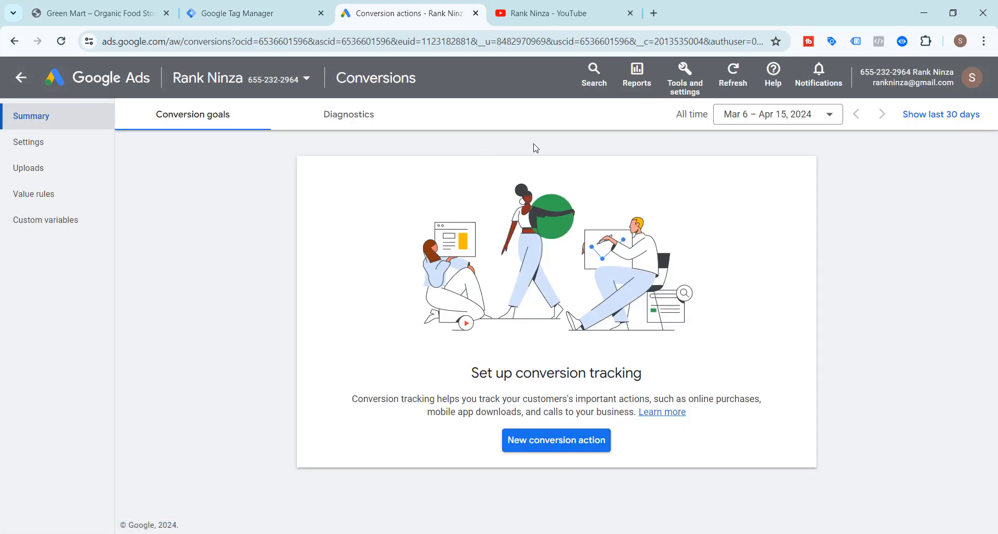
left_click(20, 77)
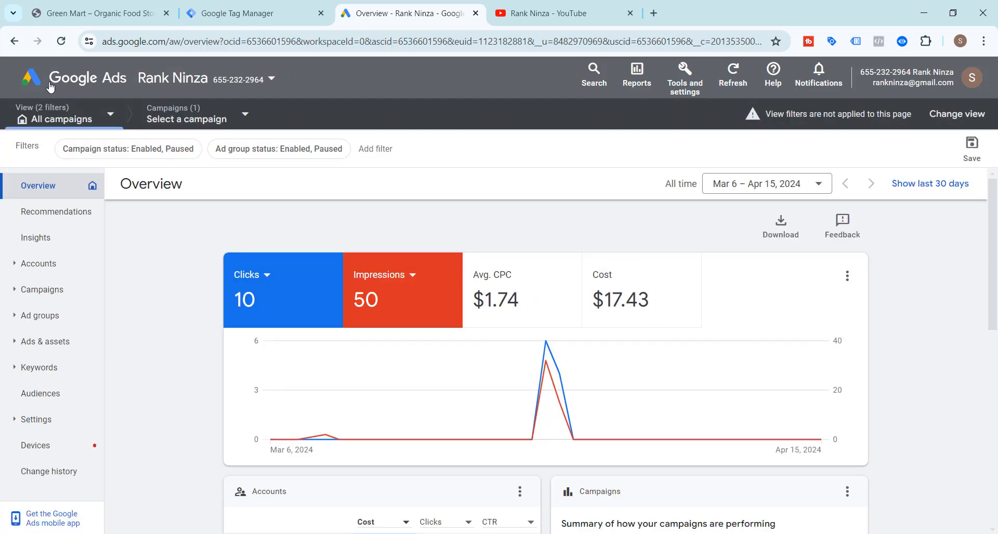
Open the account's conversions page and start a new conversion action of the Website kind.
left_click(685, 87)
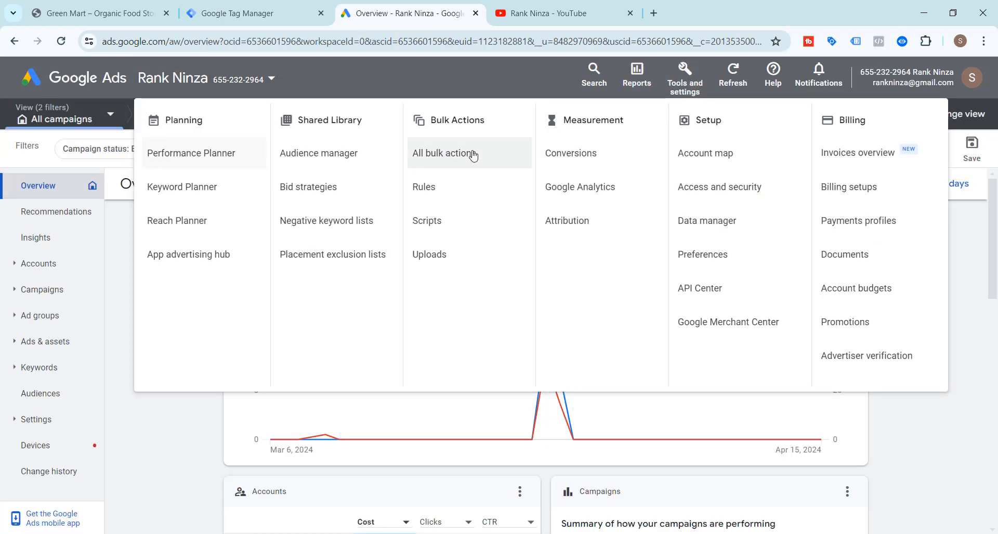
left_click(558, 152)
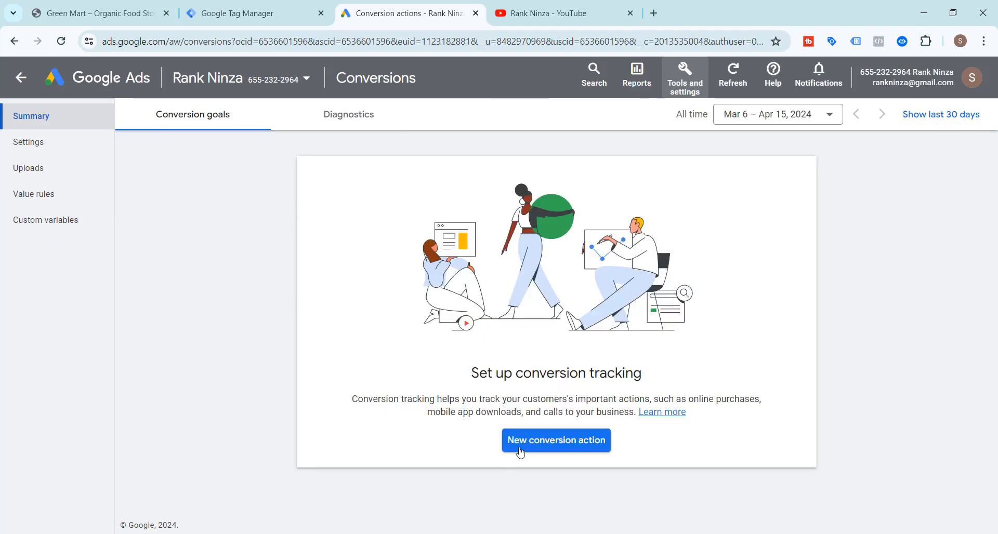
left_click(520, 451)
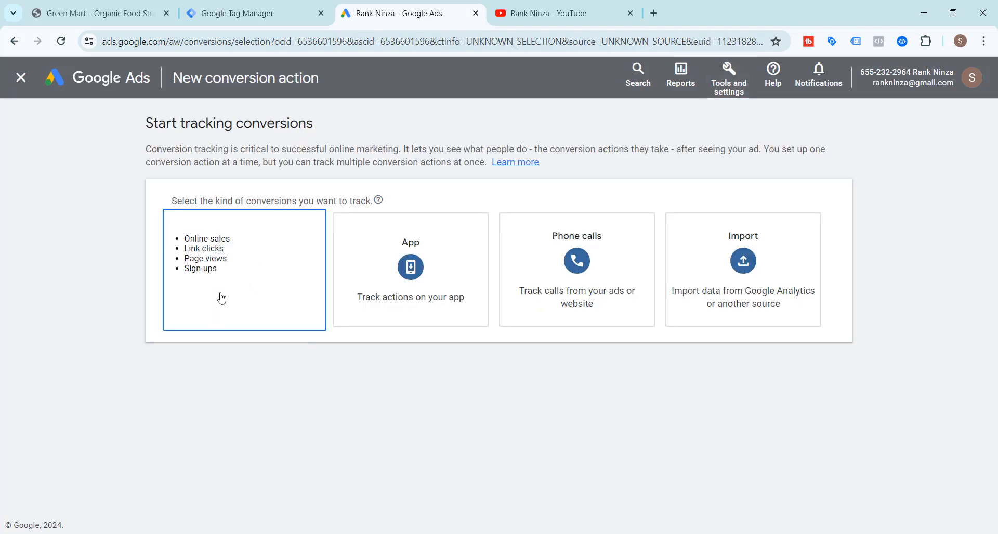
left_click(261, 271)
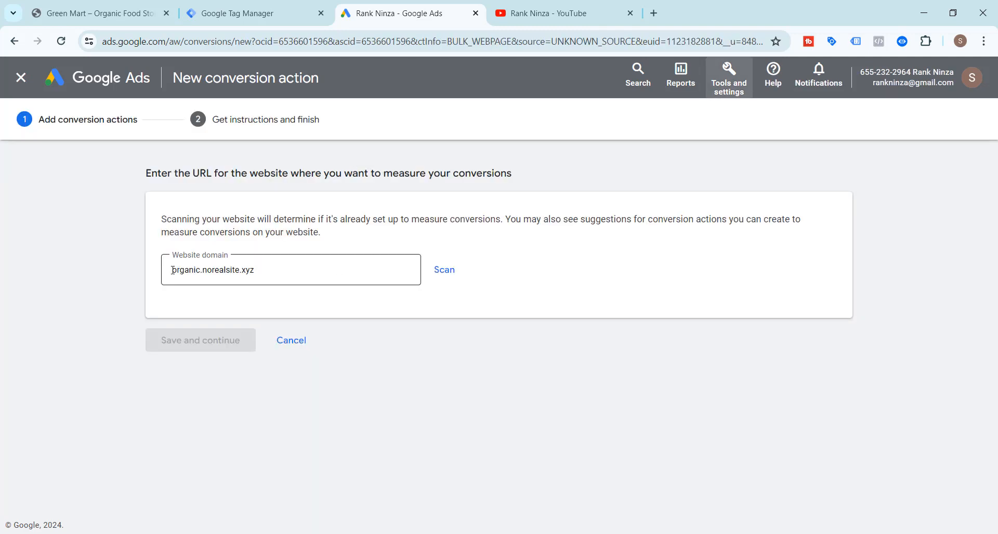
Check the website domain organic.norealsite.xyz against the store's address and scan it for conversion measurement.
left_click(278, 270)
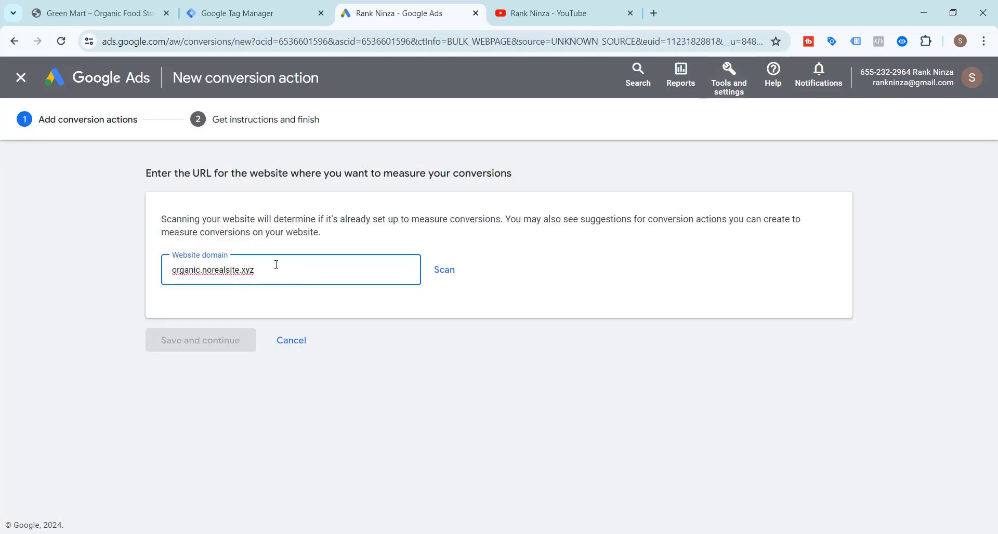
left_click(111, 4)
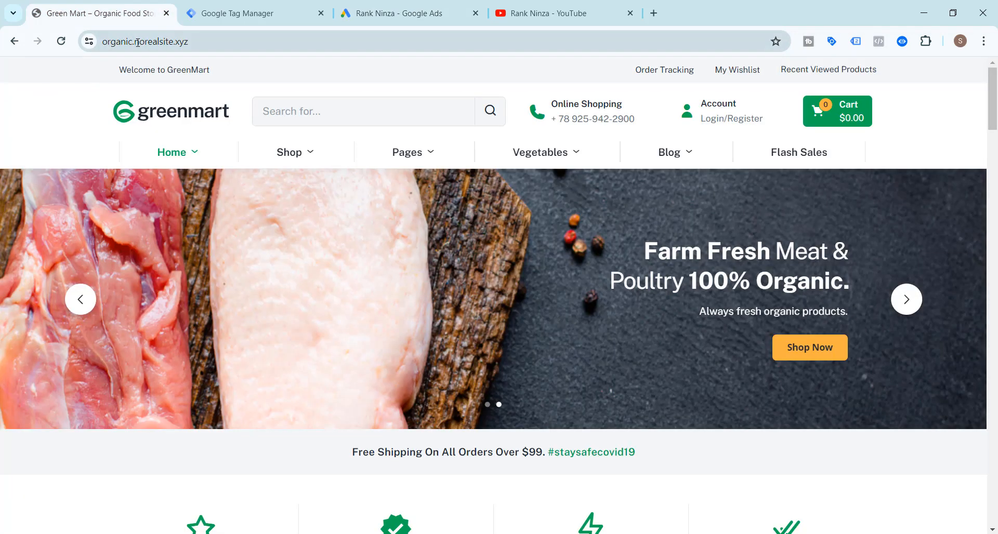
key("ctrl+shift+Tab")
key("ctrl+shift+Tab")
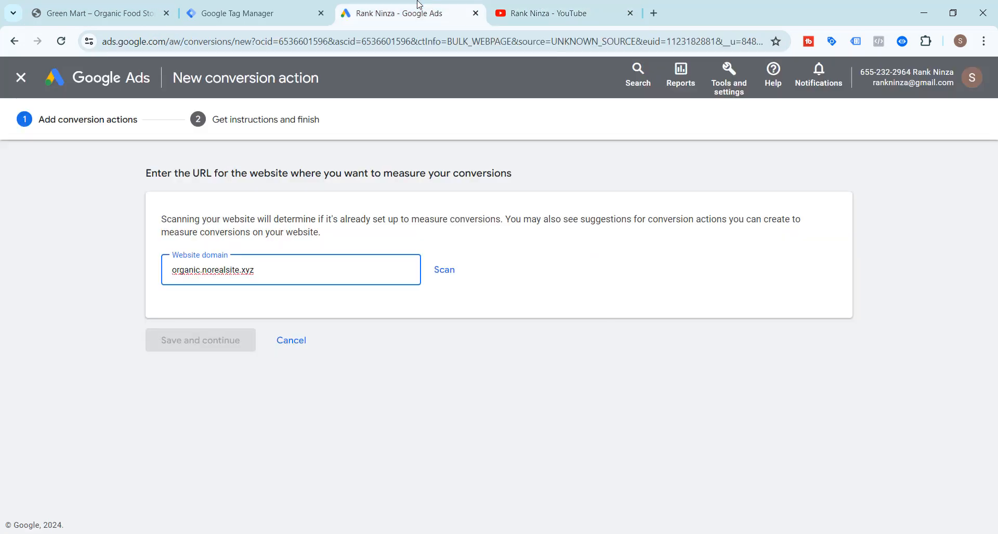
left_click(444, 270)
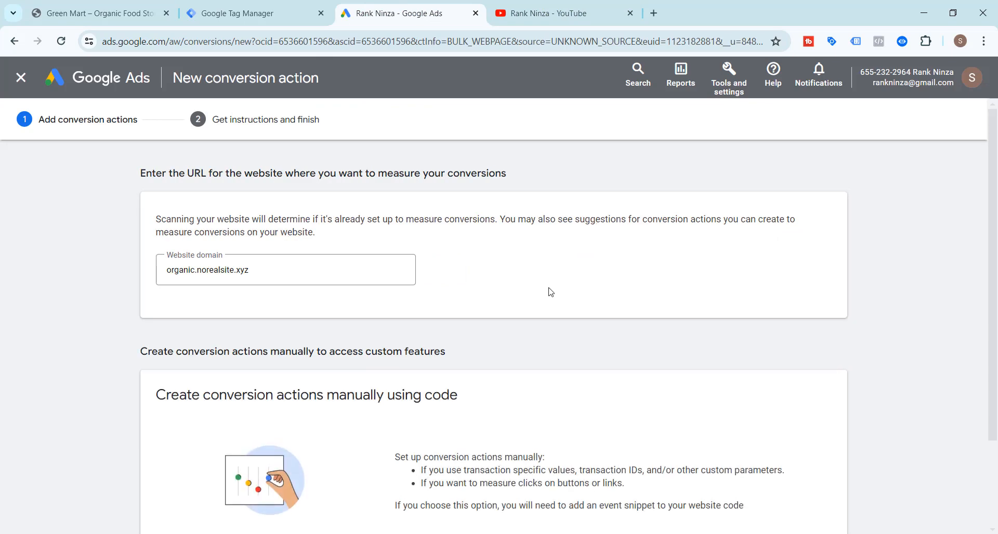
Add a manually coded conversion action and set its goal category to Purchase.
scroll(550, 292, "down", 2)
left_click(264, 447)
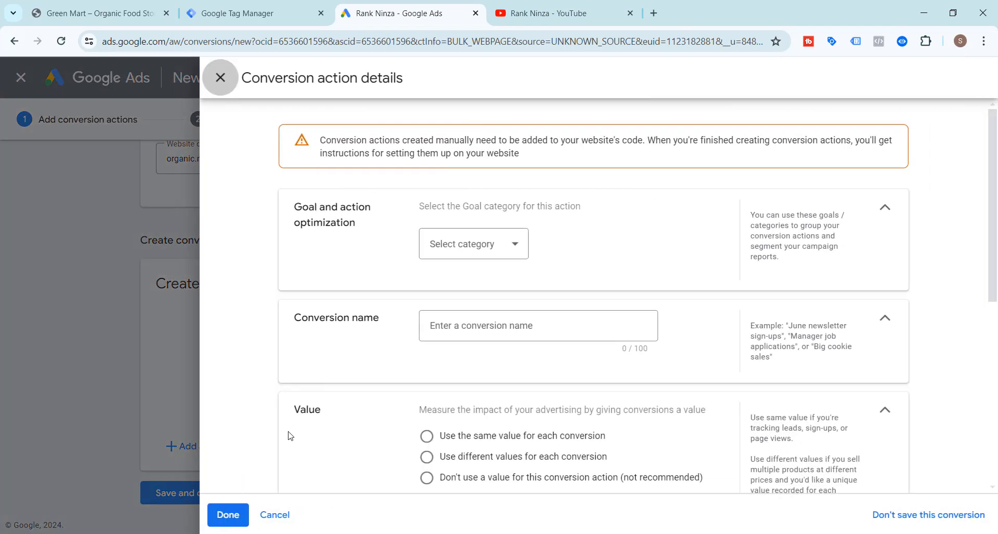
left_click(504, 248)
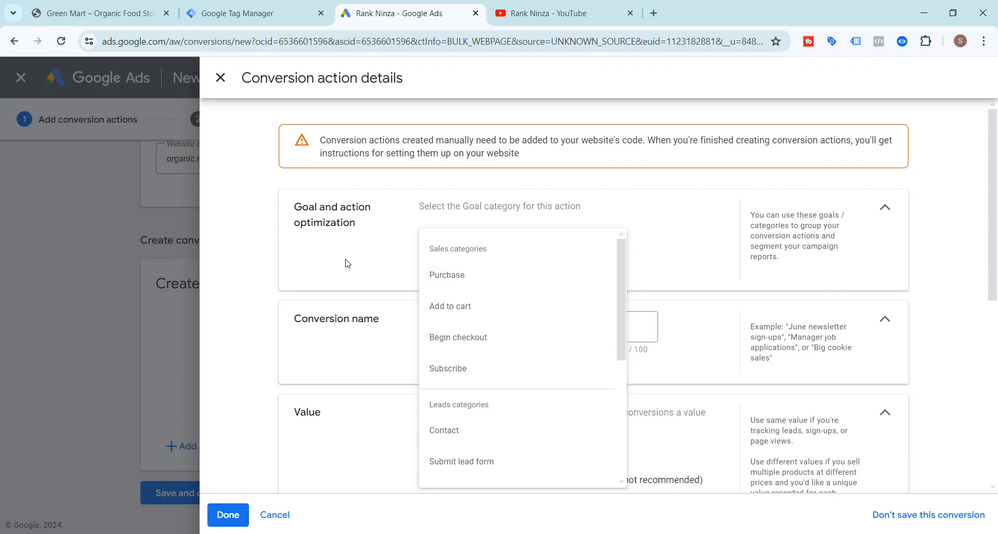
left_click(439, 275)
scroll(354, 278, "down", 2)
scroll(356, 280, "down", 2)
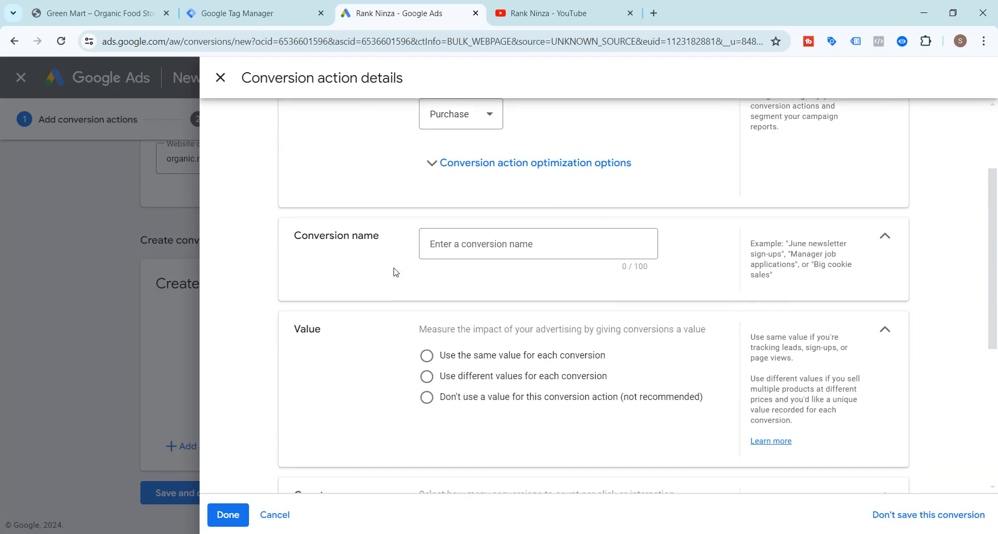
Name the conversion action "Green Mart Purchase Conversion".
left_click(466, 247)
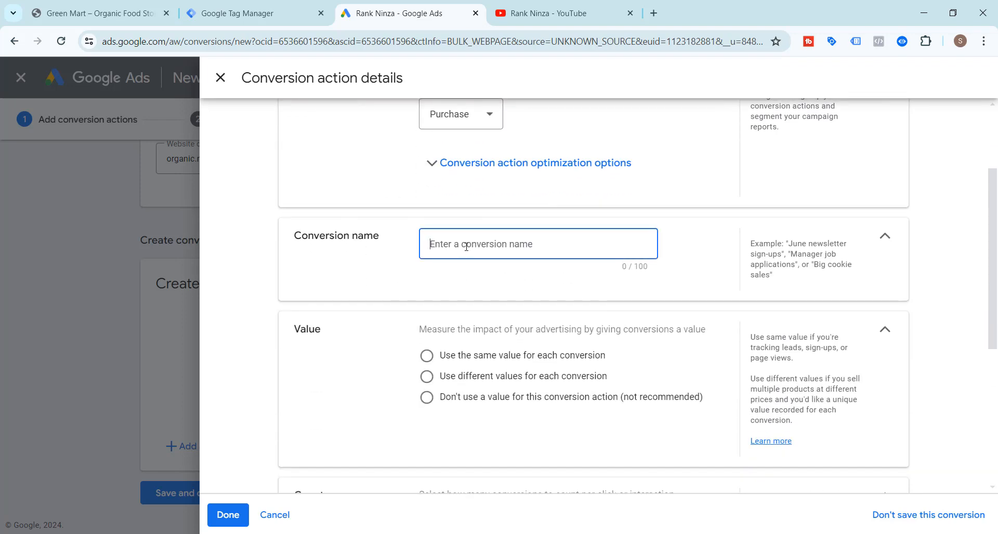
type("Green Mart Pu")
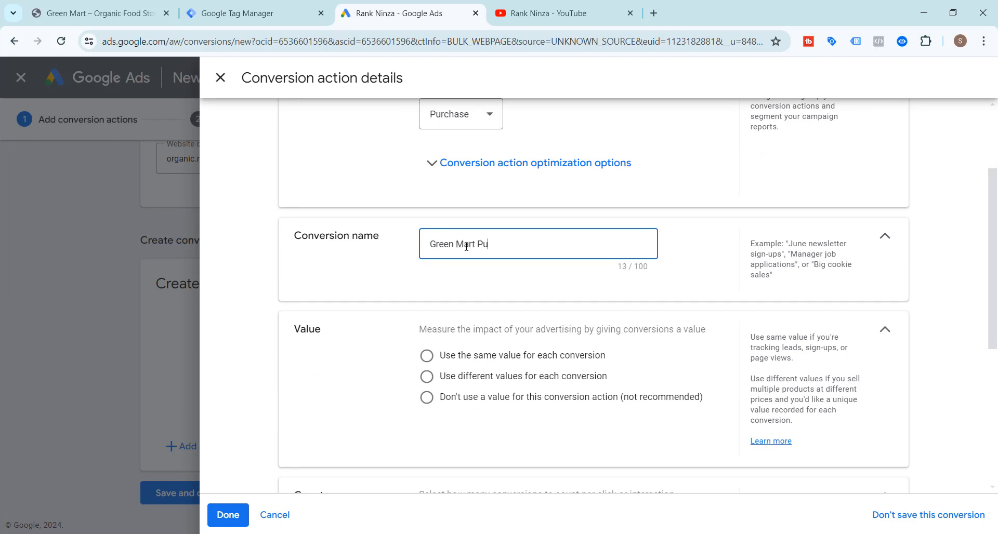
type("rchase Conversion")
scroll(356, 374, "down", 1)
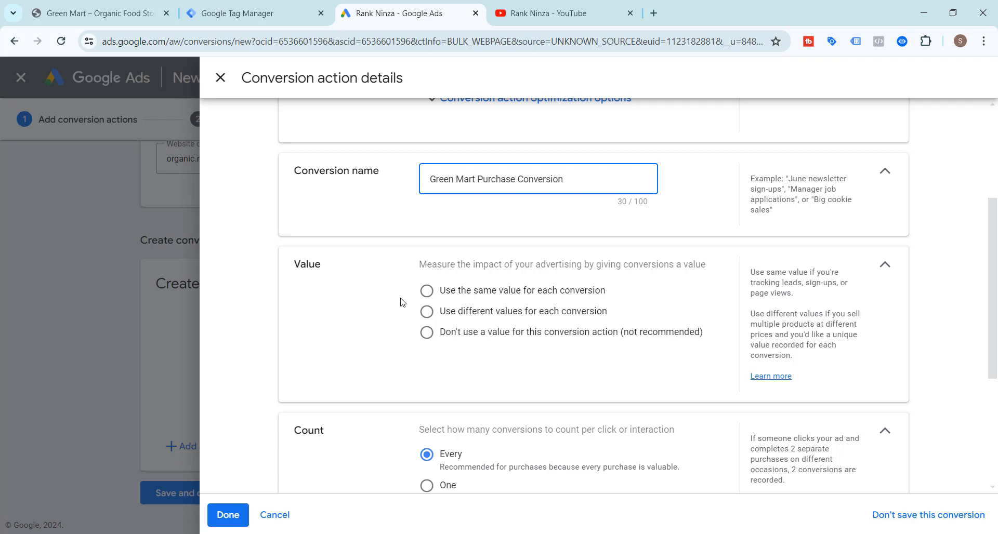
Check the product prices in the Green Mart store, and set the conversion action to use the same value for each conversion.
left_click(126, 10)
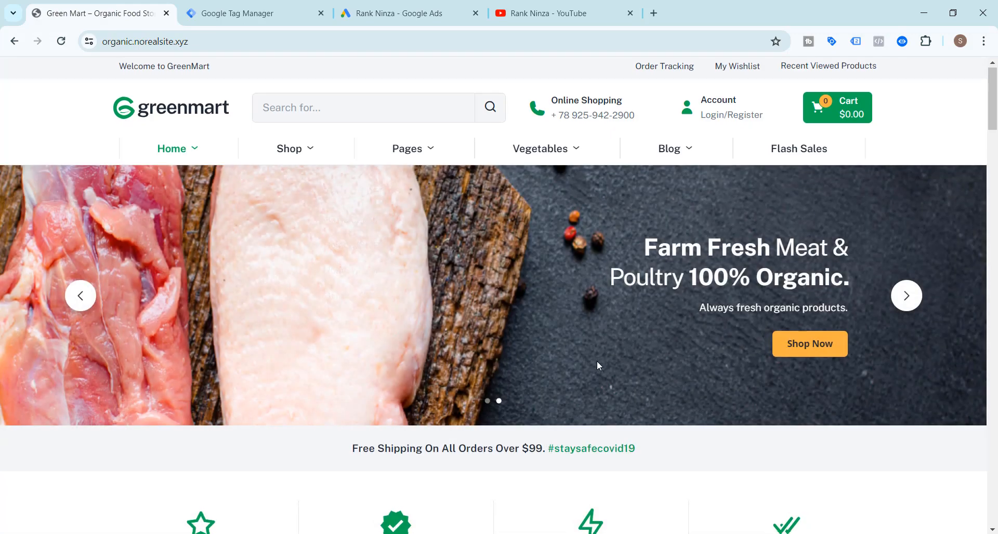
scroll(496, 361, "down", 8)
scroll(1, 393, "down", 9)
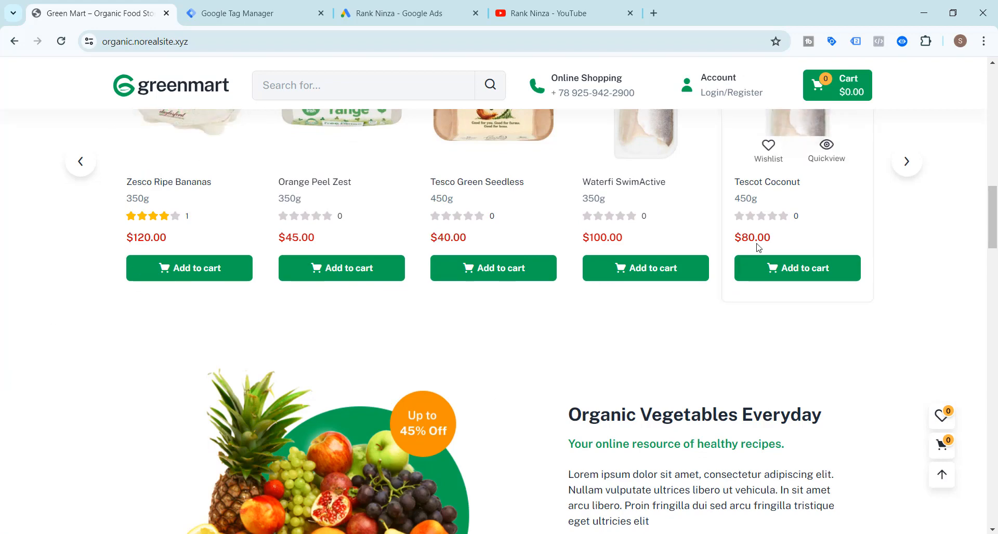
left_click(398, 14)
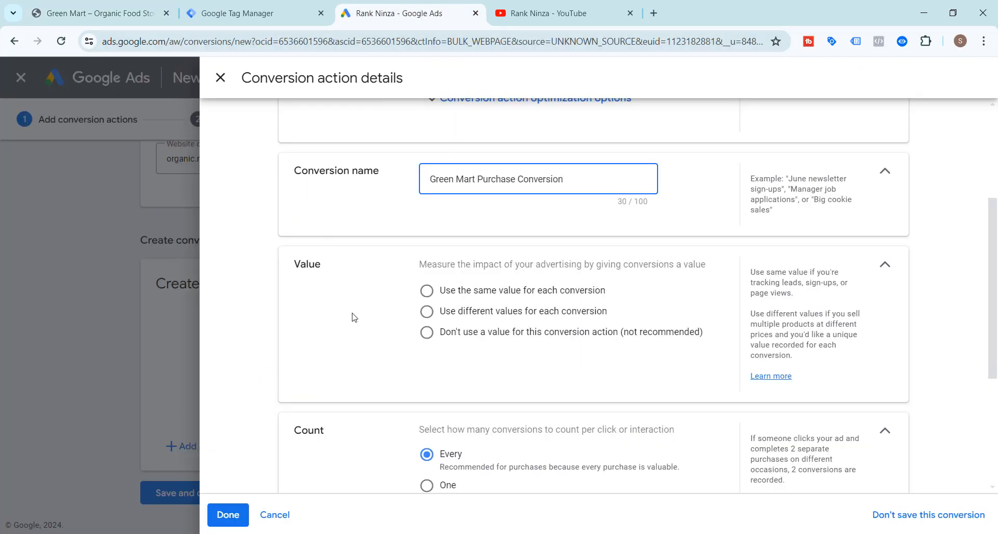
left_click(426, 291)
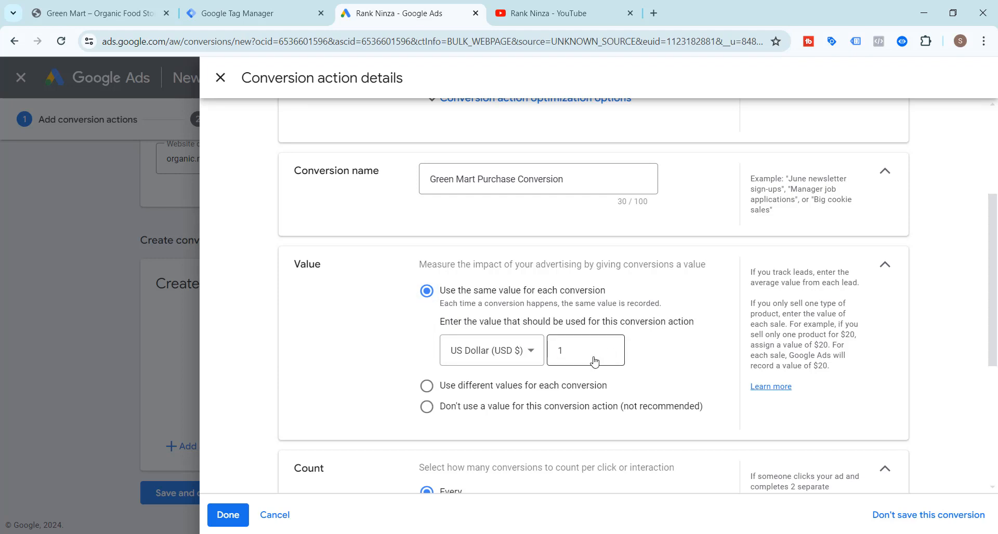
Set the conversion action to use different values for each conversion, and review its count and conversion window settings.
left_click(425, 386)
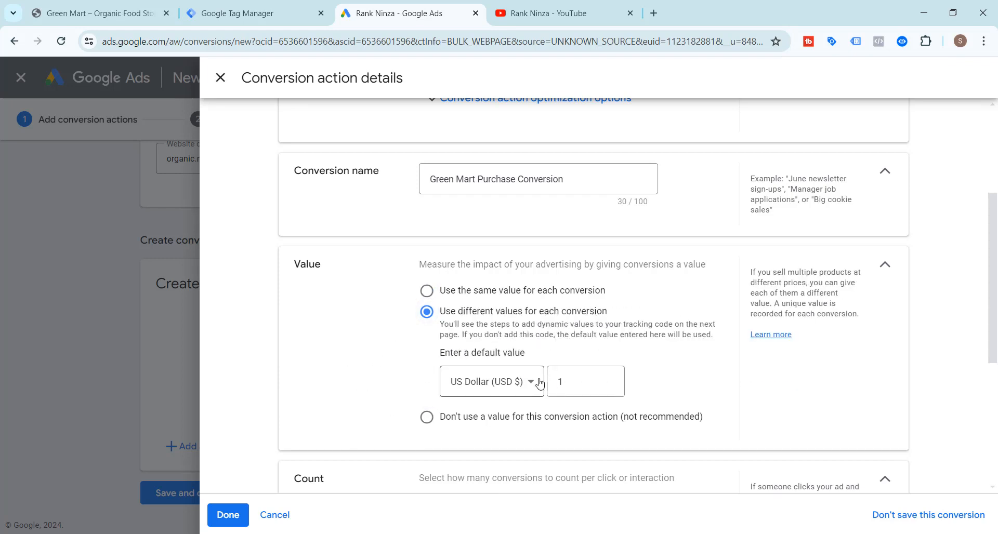
scroll(705, 380, "down", 2)
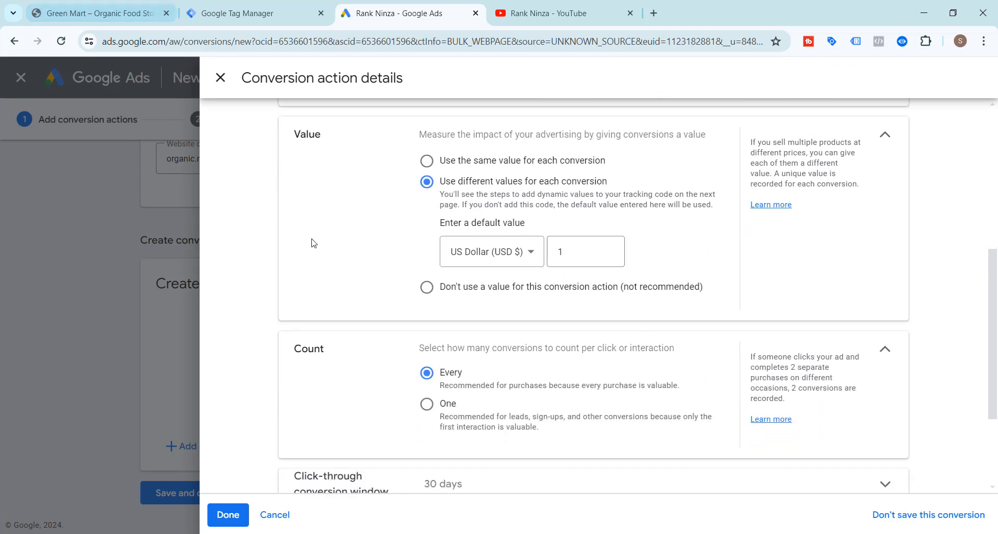
scroll(324, 251, "down", 2)
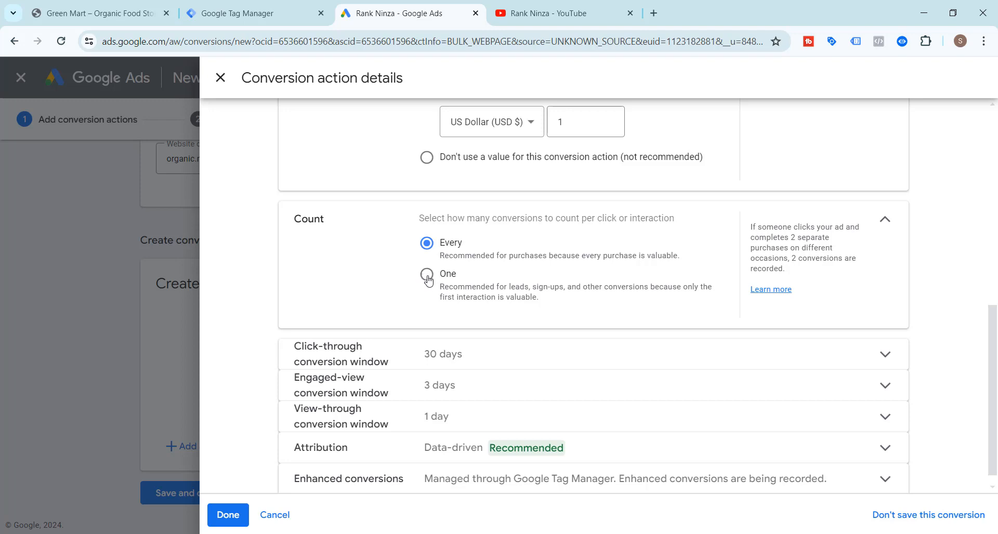
scroll(323, 301, "down", 1)
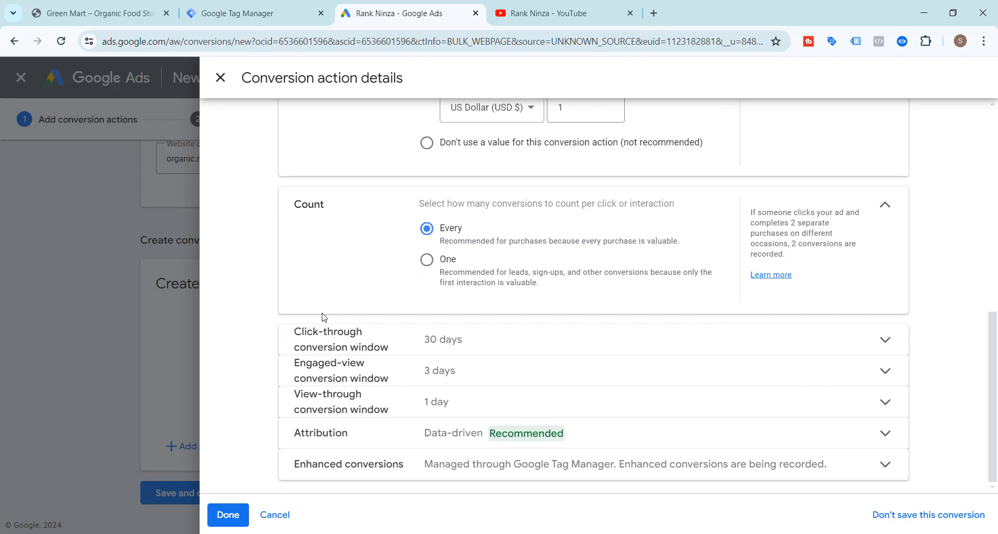
Check the enhanced conversions setting and confirm the conversion action details.
left_click(885, 464)
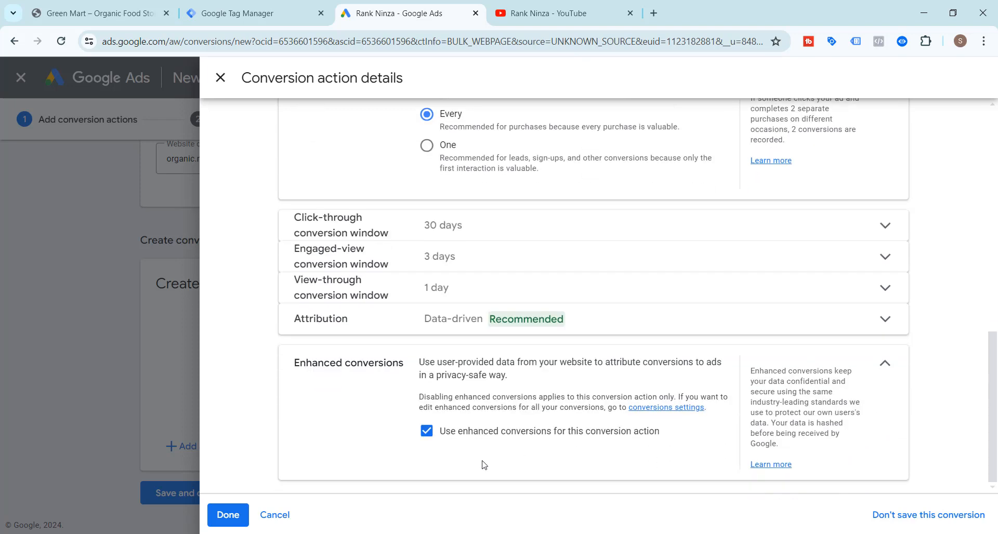
left_click(890, 367)
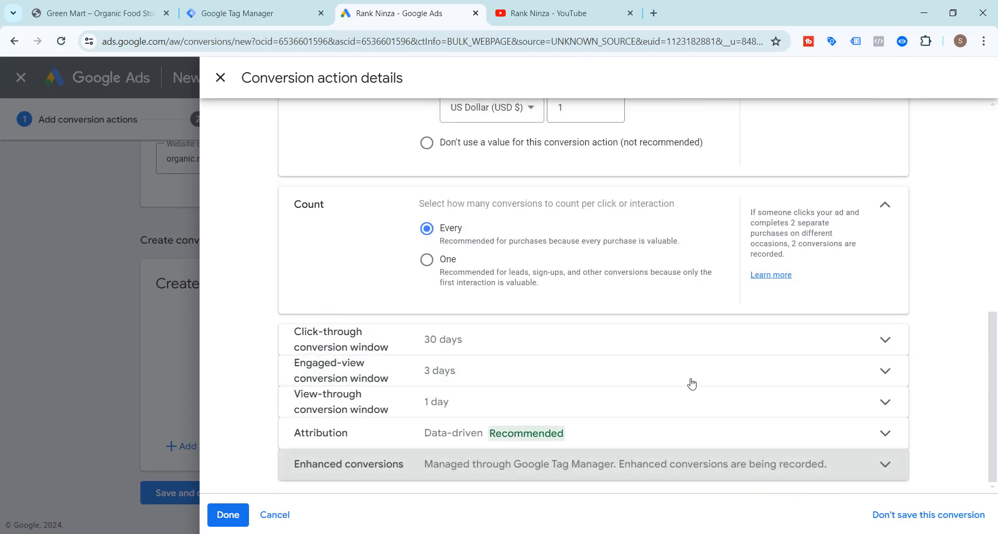
left_click(224, 514)
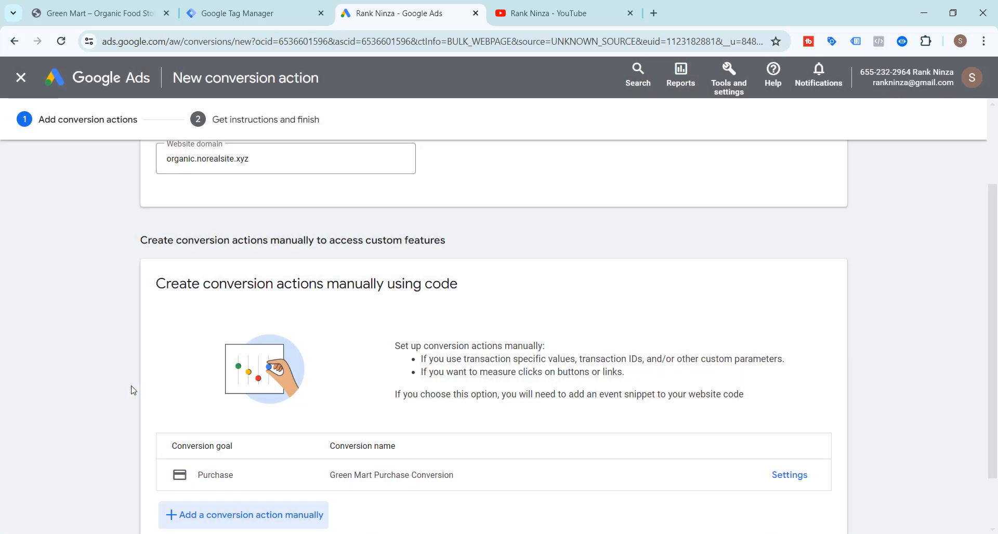
Review the settings of Green Mart Purchase Conversion once more, and save the conversion action to continue to the instructions.
scroll(99, 354, "down", 2)
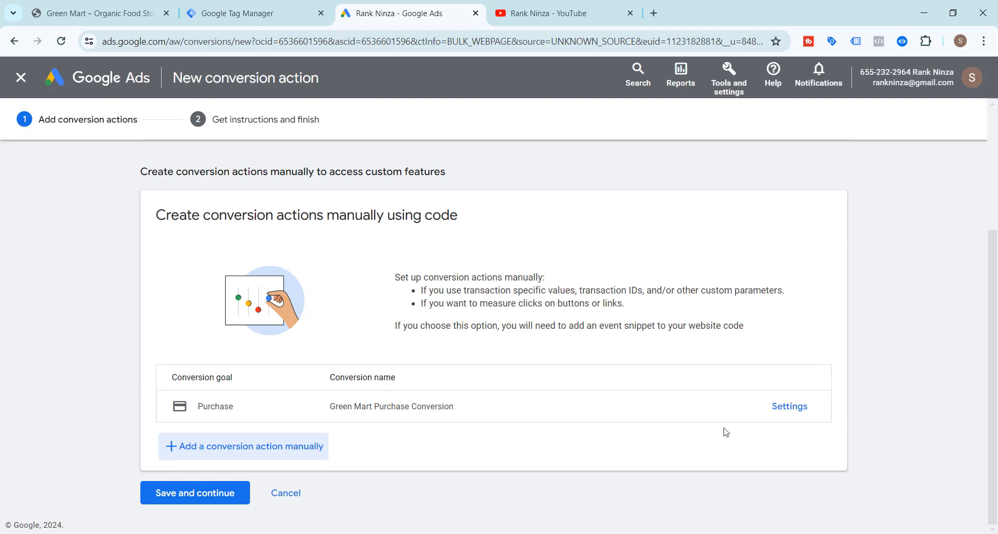
left_click(791, 412)
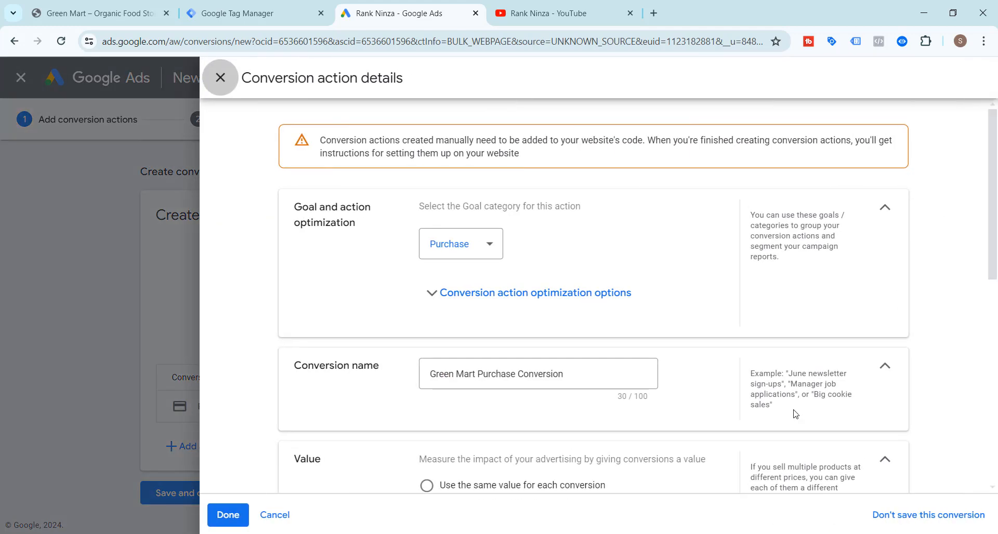
scroll(356, 285, "down", 10)
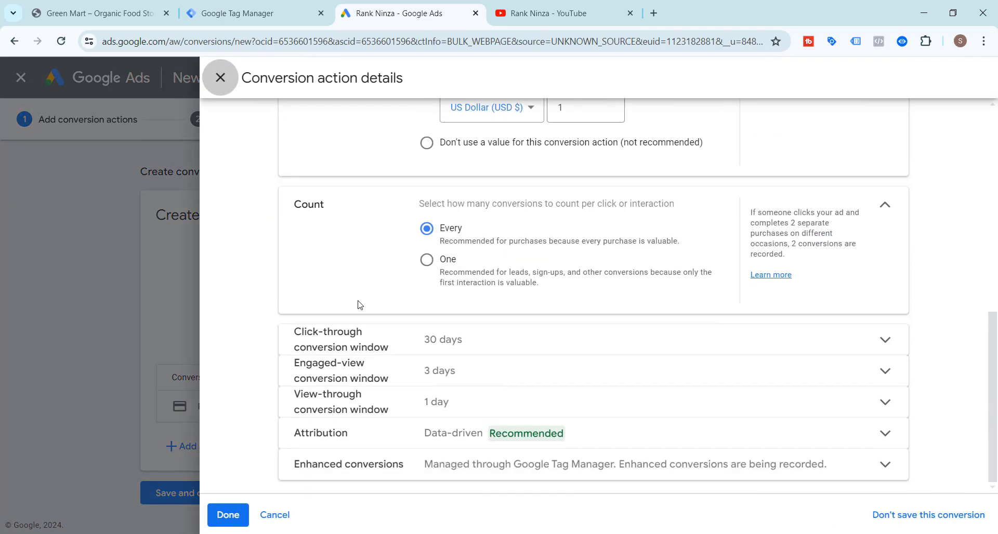
scroll(356, 285, "up", 8)
left_click(222, 79)
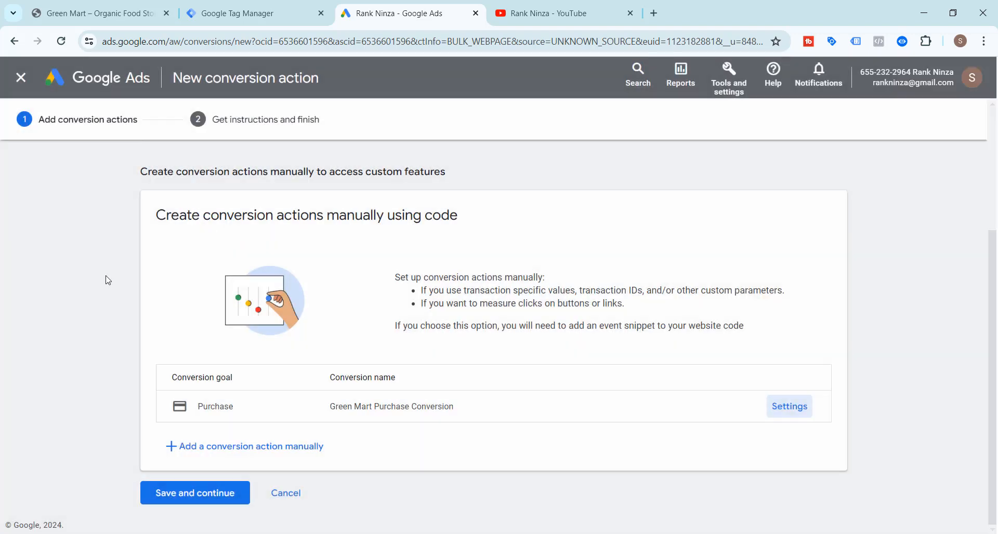
left_click(214, 496)
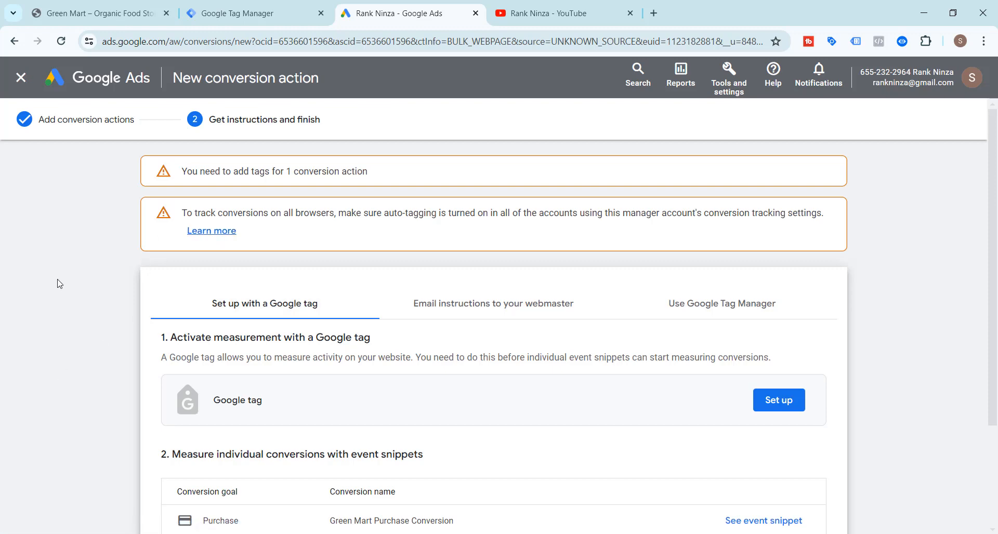
Show the Google Tag Manager setup instructions for the new conversion action.
scroll(57, 302, "down", 3)
scroll(54, 318, "up", 3)
left_click(715, 314)
scroll(620, 367, "down", 1)
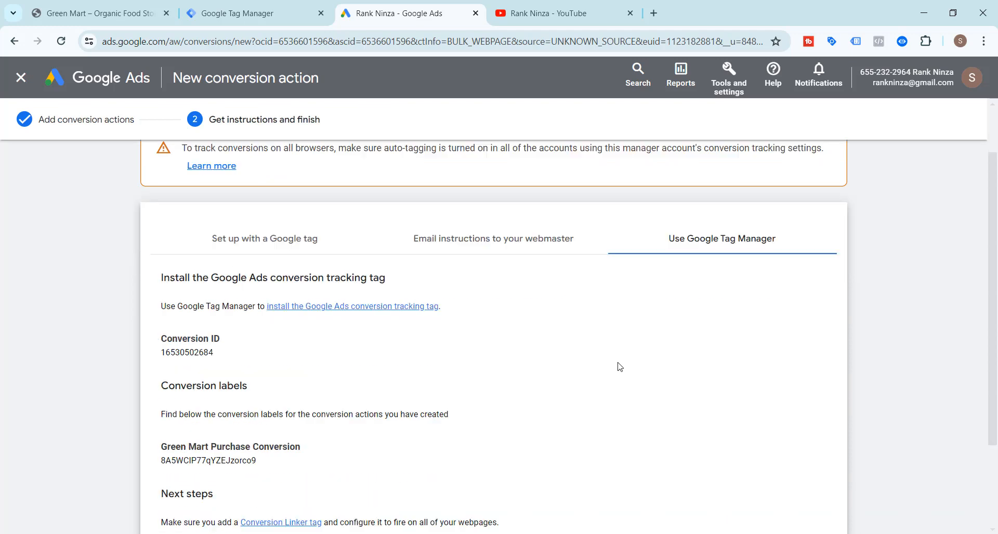
scroll(618, 351, "down", 1)
scroll(618, 352, "up", 2)
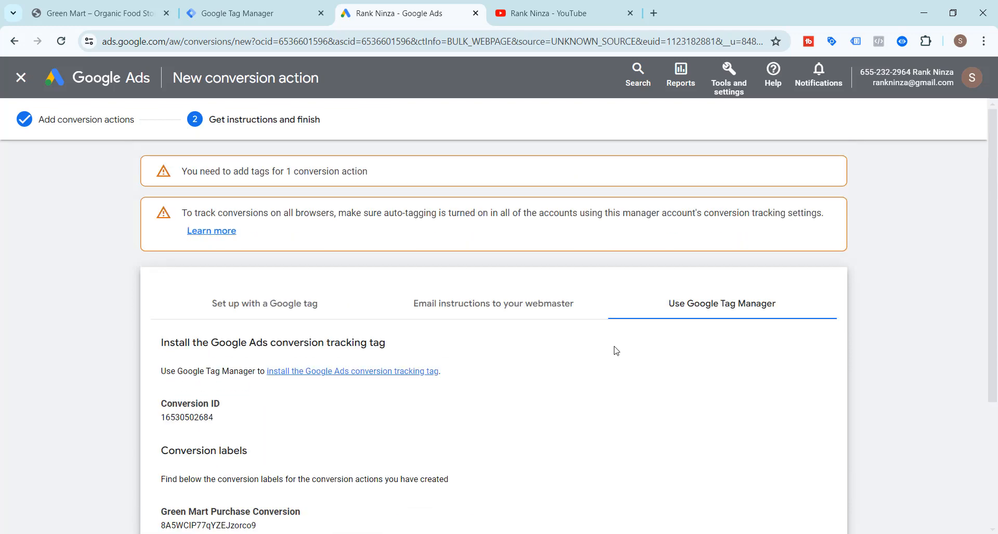
scroll(662, 351, "down", 2)
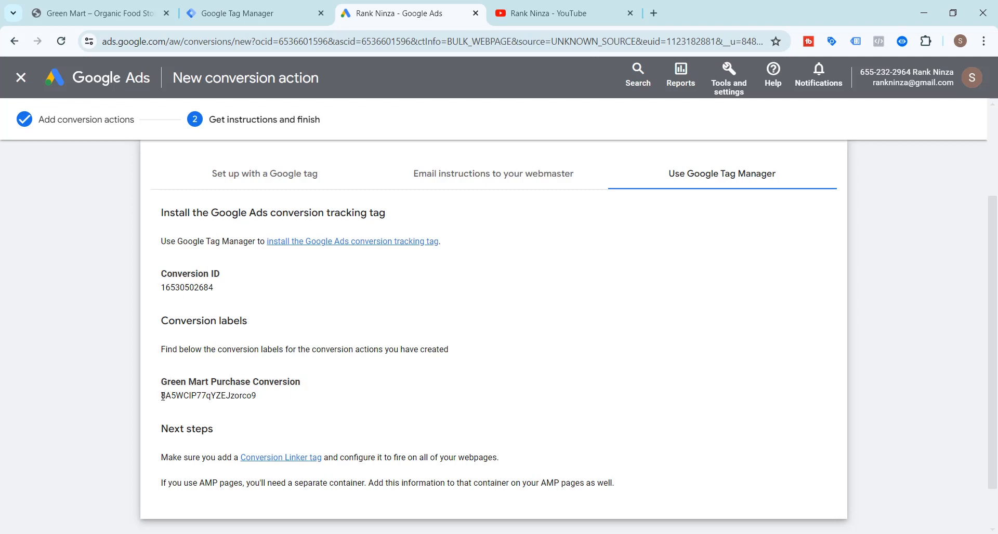
Locate the conversion ID and the conversion label of Green Mart Purchase Conversion in the instructions.
left_click_drag(167, 397, 272, 402)
left_click(272, 403)
left_click_drag(163, 290, 214, 293)
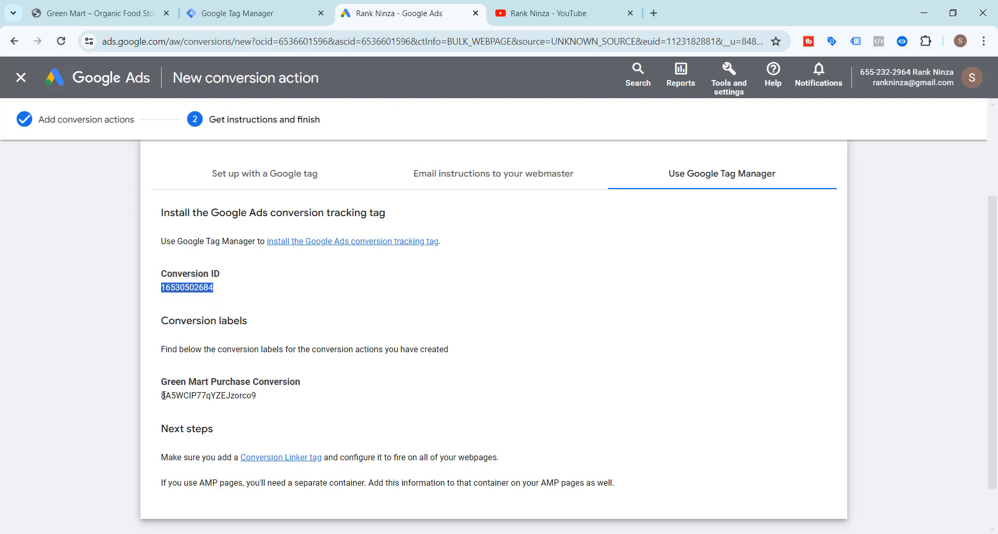
left_click_drag(163, 395, 267, 401)
left_click(266, 401)
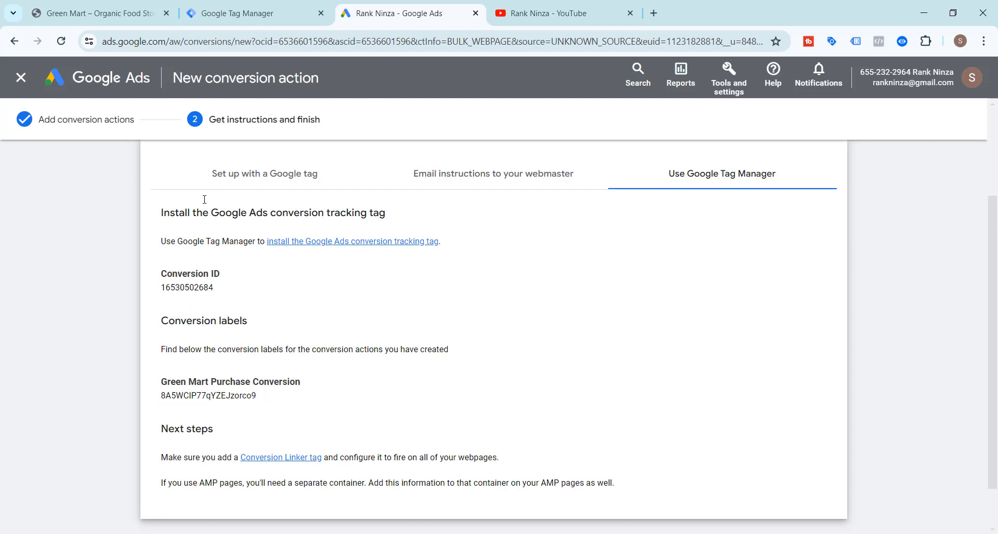
Check which Google tags are installed on the Green Mart store's home page with Tag Assistant Legacy.
left_click(45, 4)
scroll(114, 363, "up", 15)
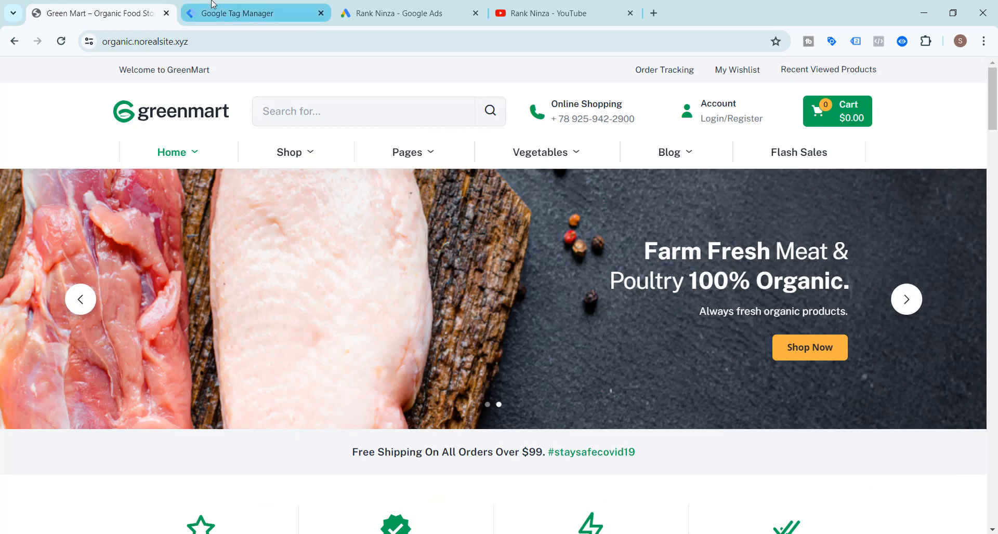
left_click(237, 13)
left_click(120, 7)
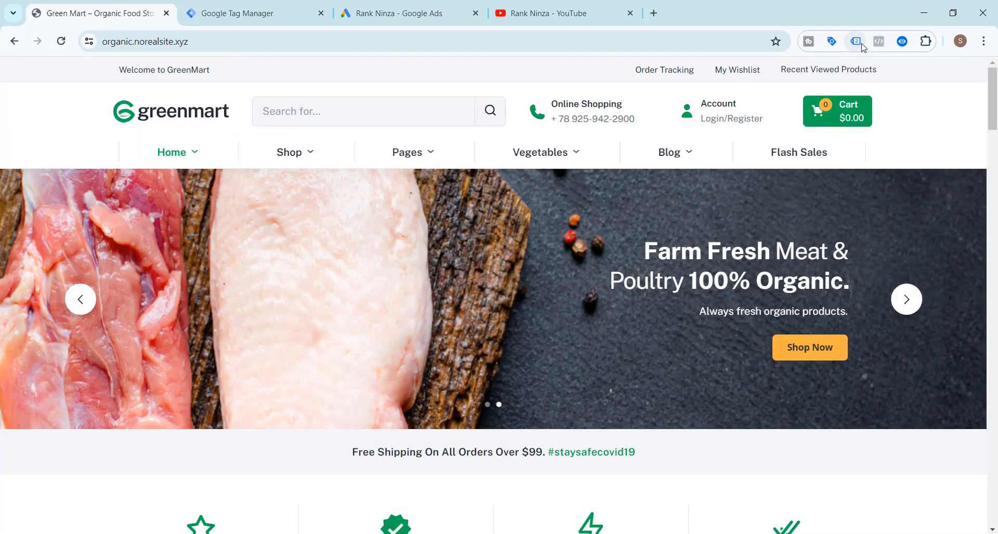
left_click(855, 41)
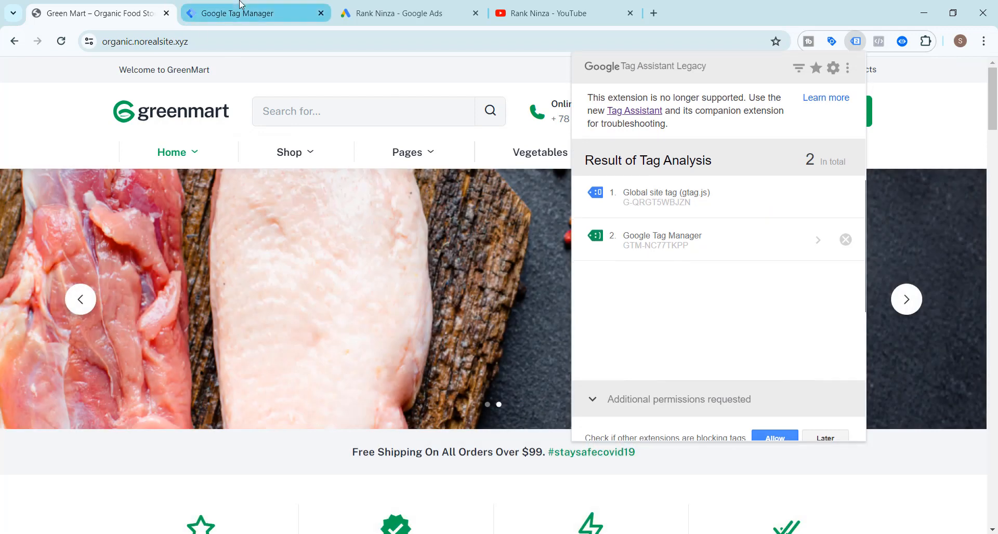
Switch to Google Tag Manager and check which built-in variables are enabled in the green mart web container.
left_click(234, 13)
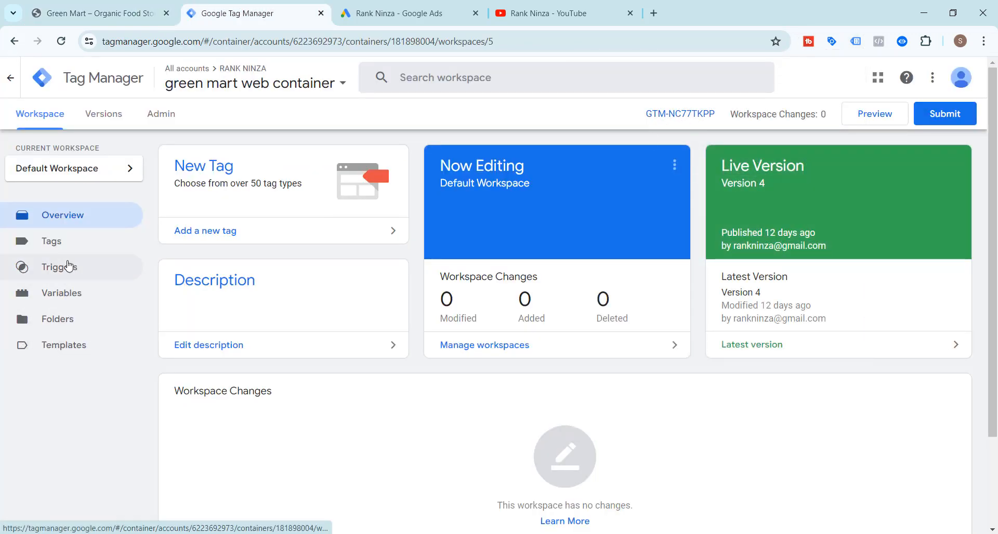
left_click(67, 301)
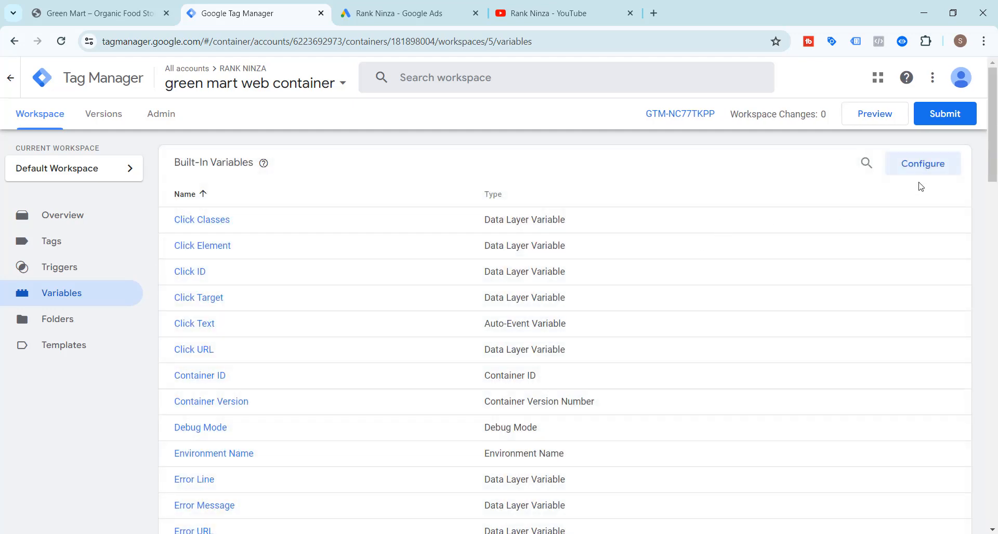
left_click(936, 167)
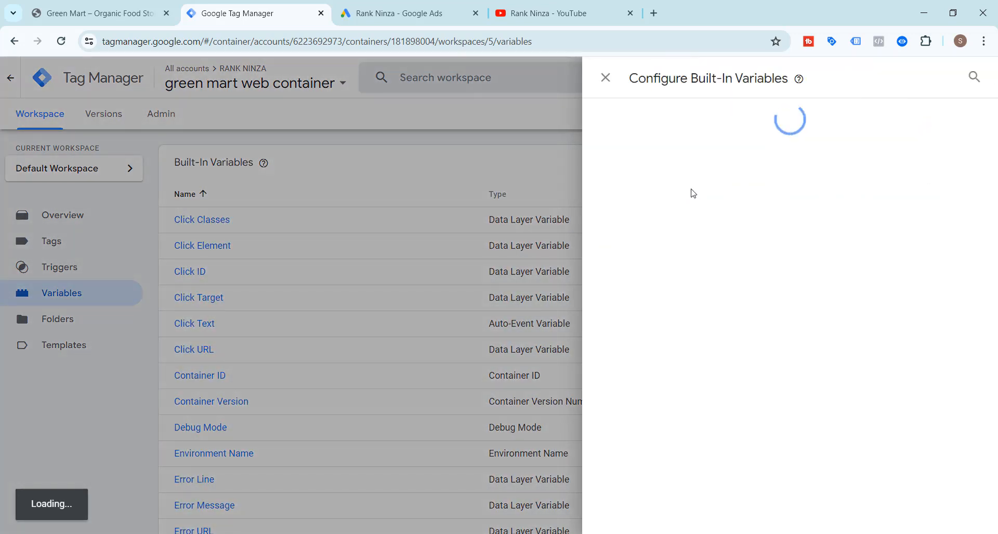
scroll(738, 300, "down", 5)
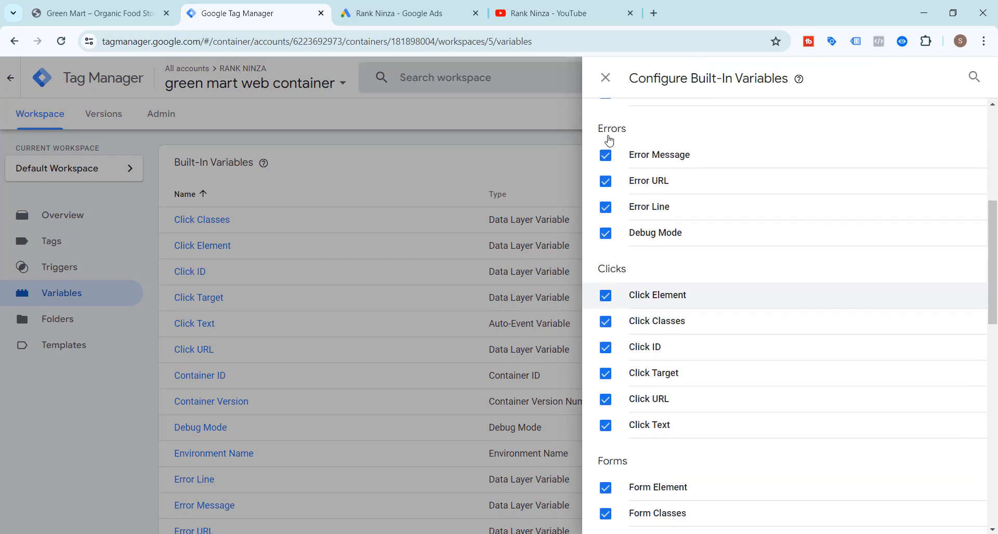
left_click(604, 78)
Create a new user-defined variable named "gads-conversion-id".
scroll(769, 314, "down", 20)
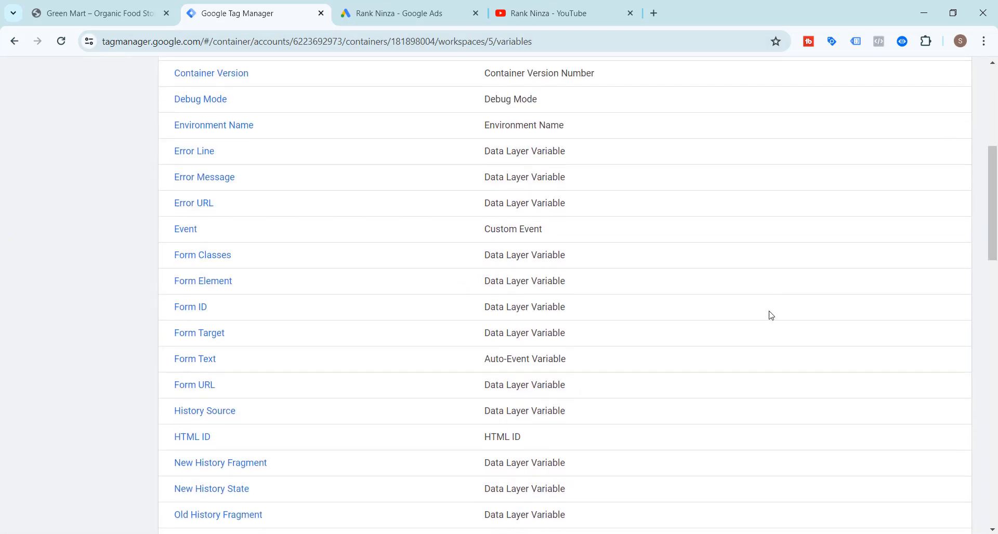
scroll(727, 328, "up", 6)
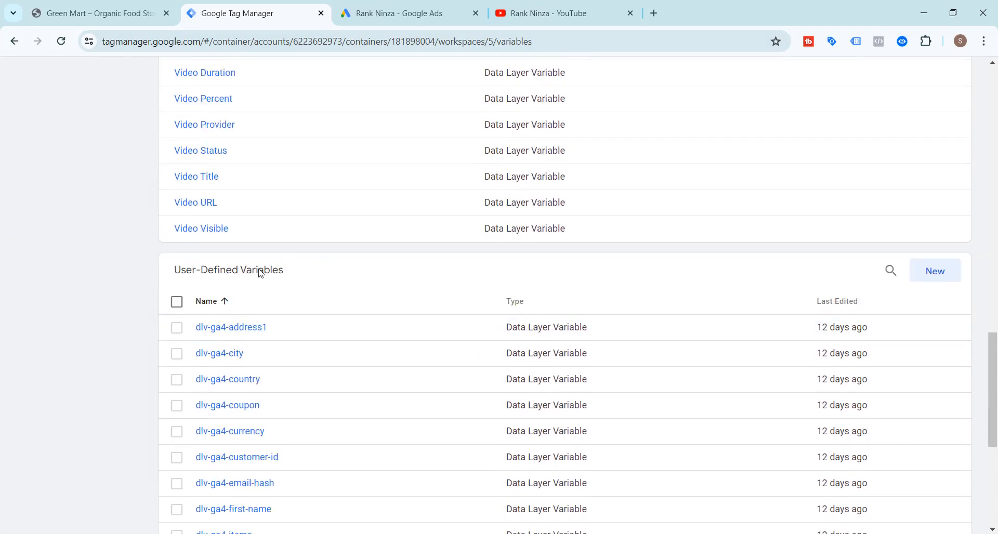
left_click(939, 280)
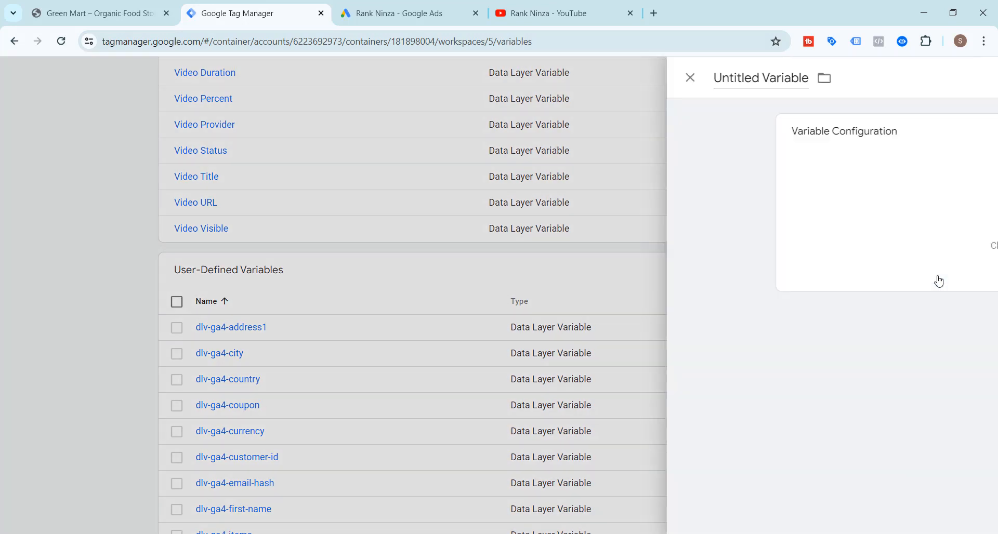
left_click(301, 81)
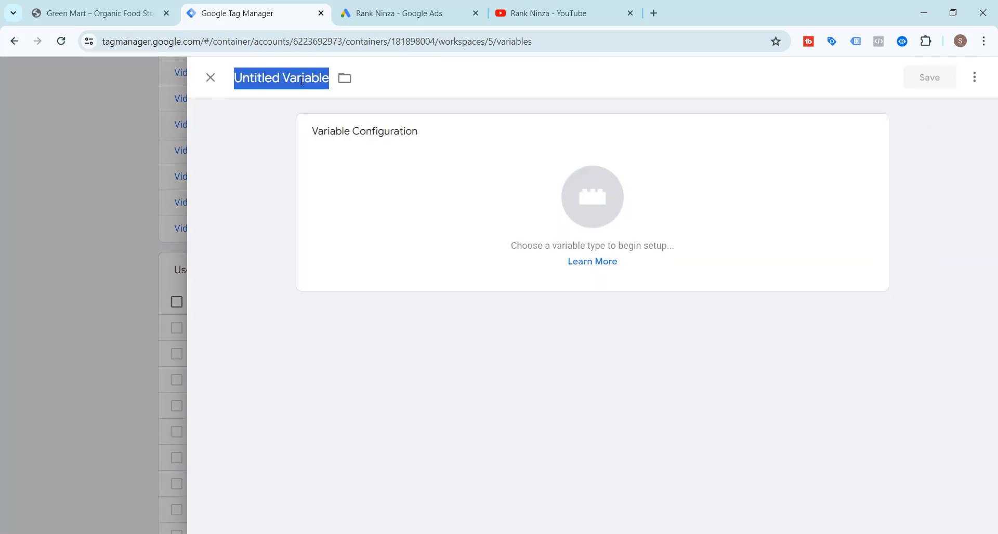
left_click(374, 5)
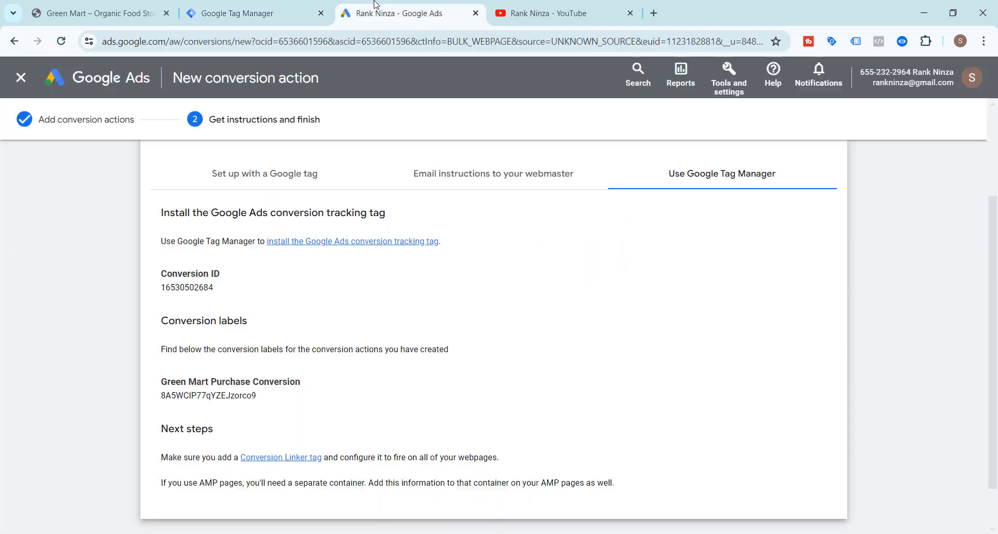
left_click(239, 13)
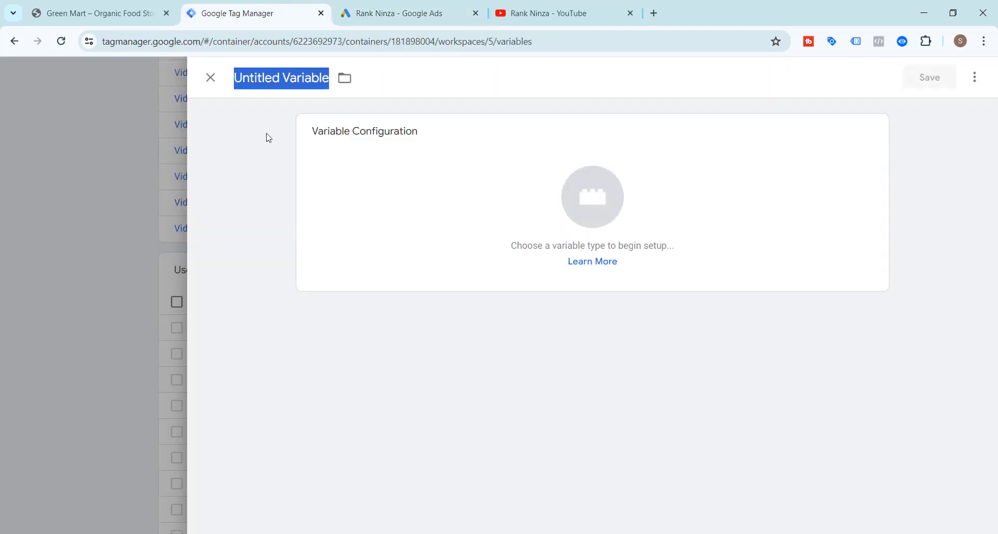
type("gads-co")
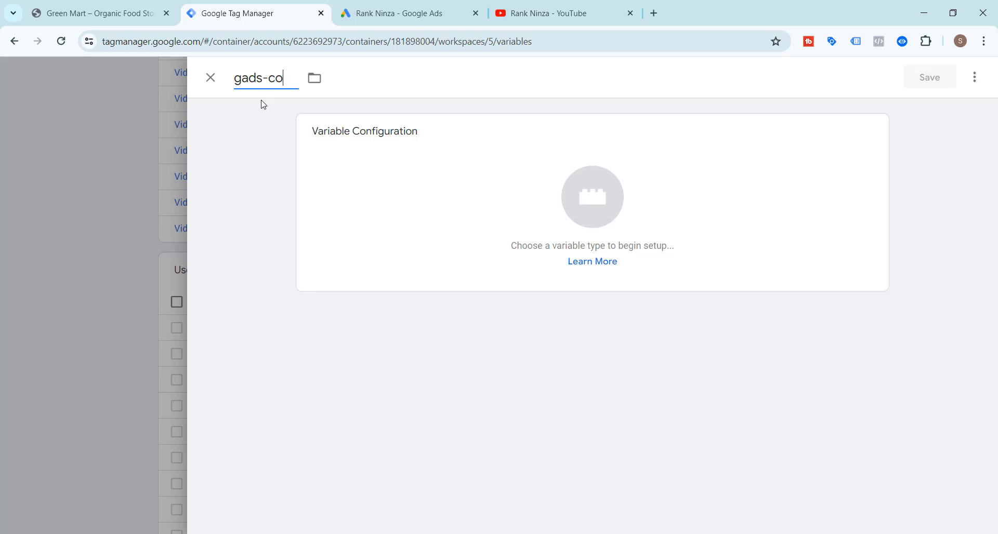
type("nversion")
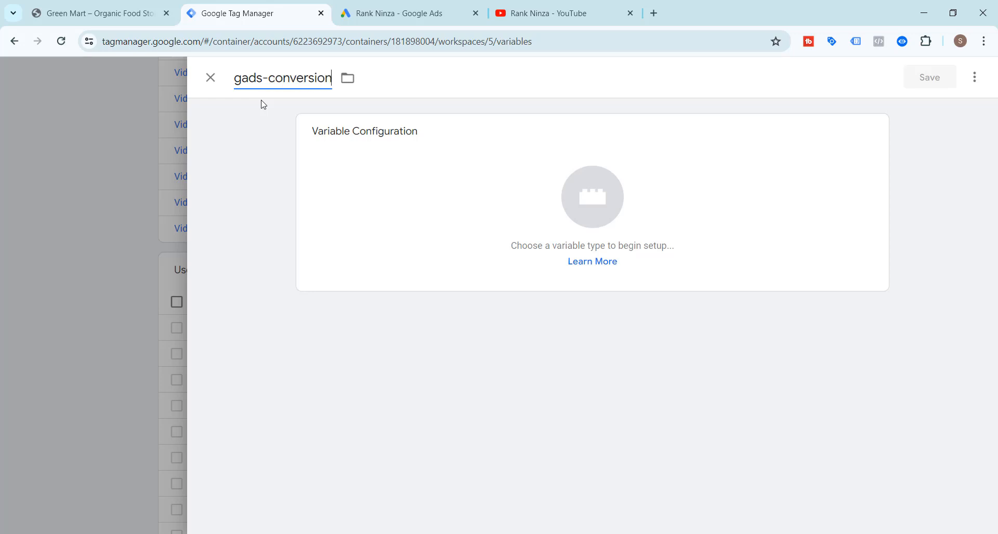
type("-id")
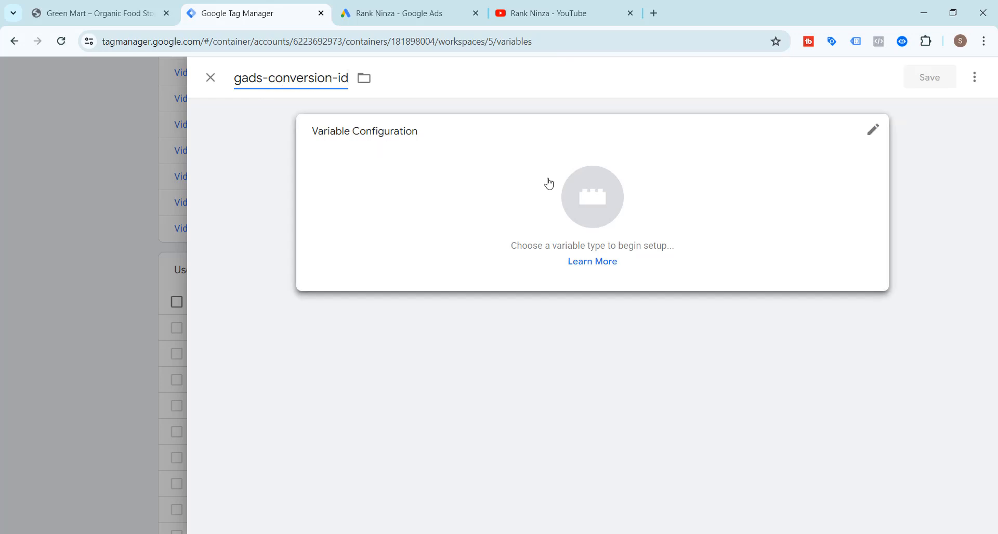
Set the type of the gads-conversion-id variable to Constant.
left_click(600, 214)
scroll(754, 346, "down", 8)
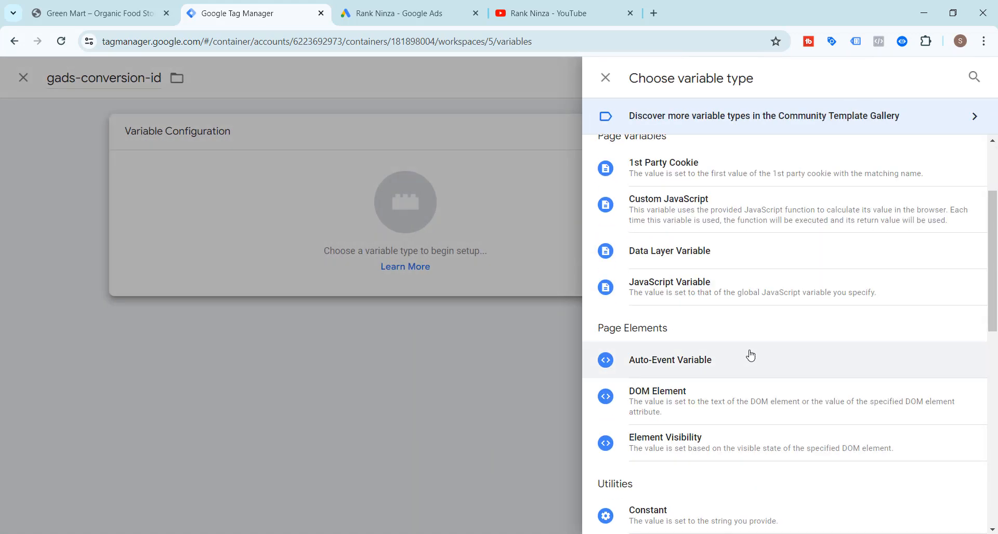
left_click(751, 320)
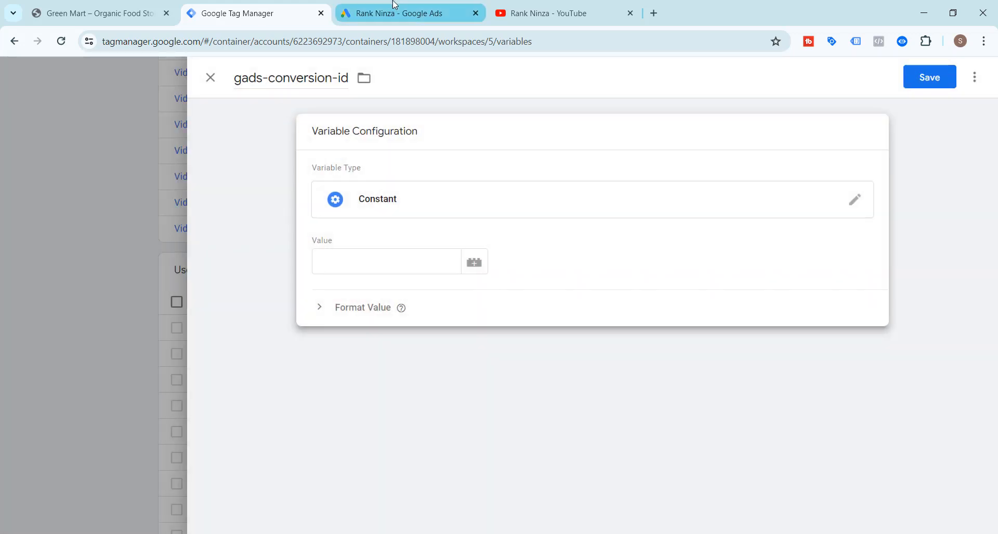
Copy the Conversion ID from Google Ads into the gads-conversion-id variable's value in Google Tag Manager and save the variable.
left_click(395, 13)
left_click_drag(161, 287, 243, 291)
key("ctrl+c")
left_click(249, 13)
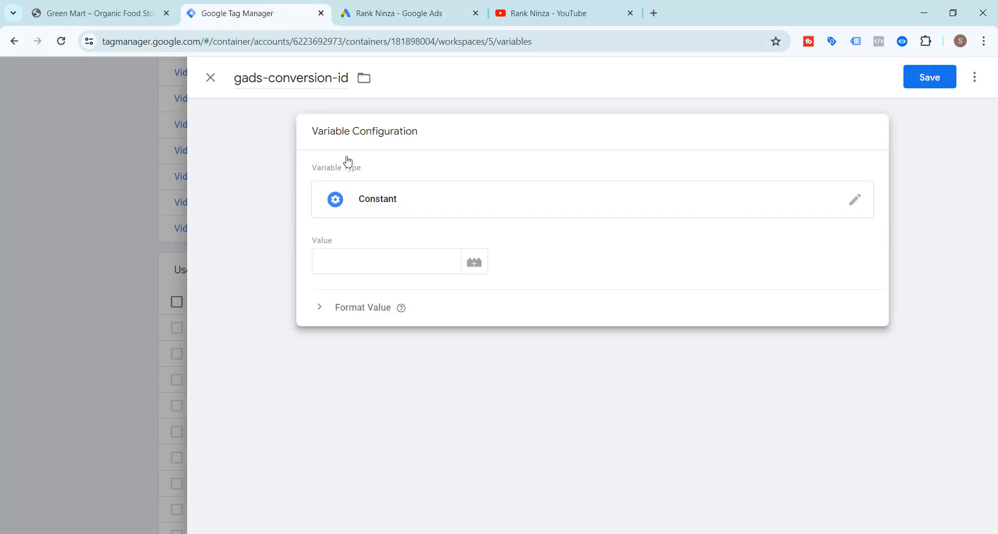
left_click(353, 263)
key("ctrl+v")
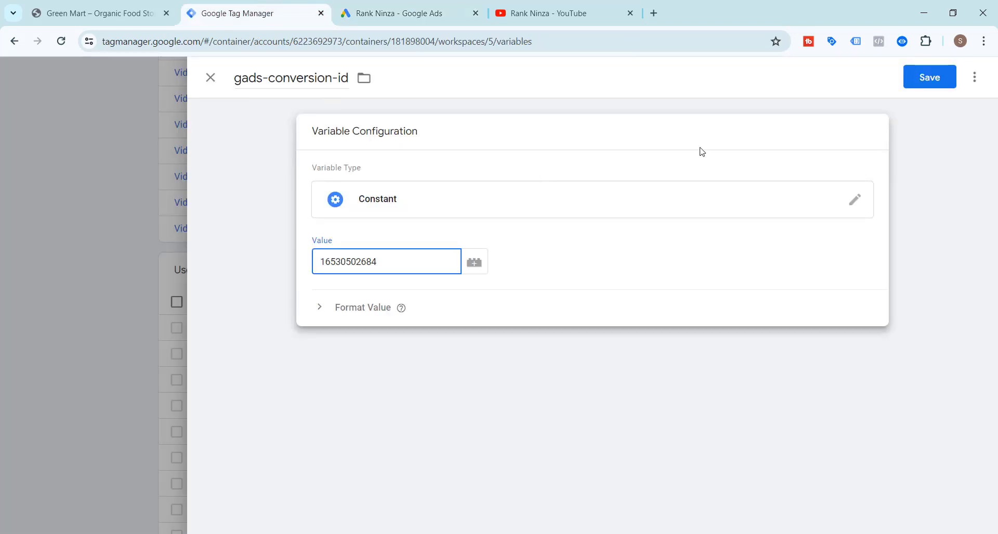
left_click(930, 86)
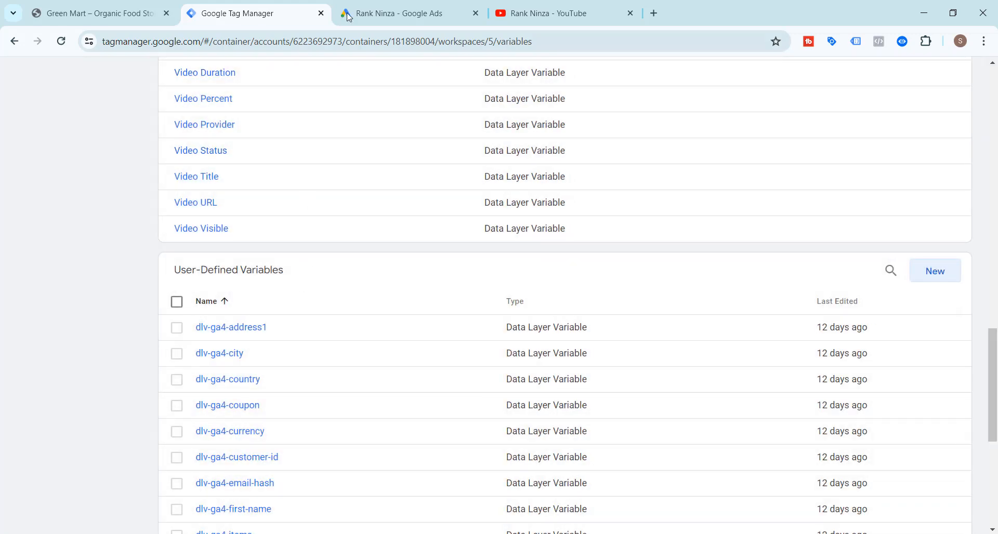
Switch to Google Ads, copy the Green Mart Purchase Conversion label, and return to the Google Tag Manager variables.
left_click(349, 17)
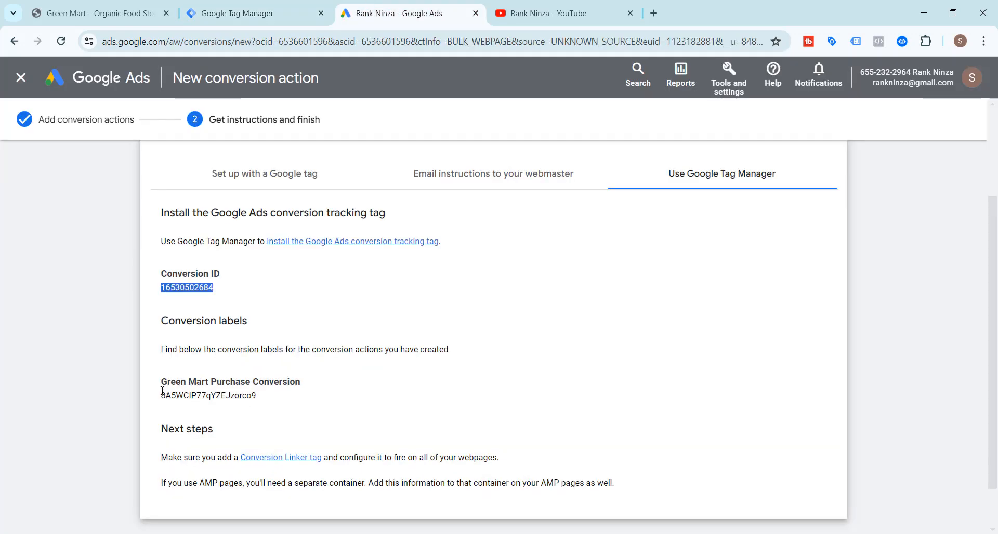
left_click_drag(162, 396, 252, 396)
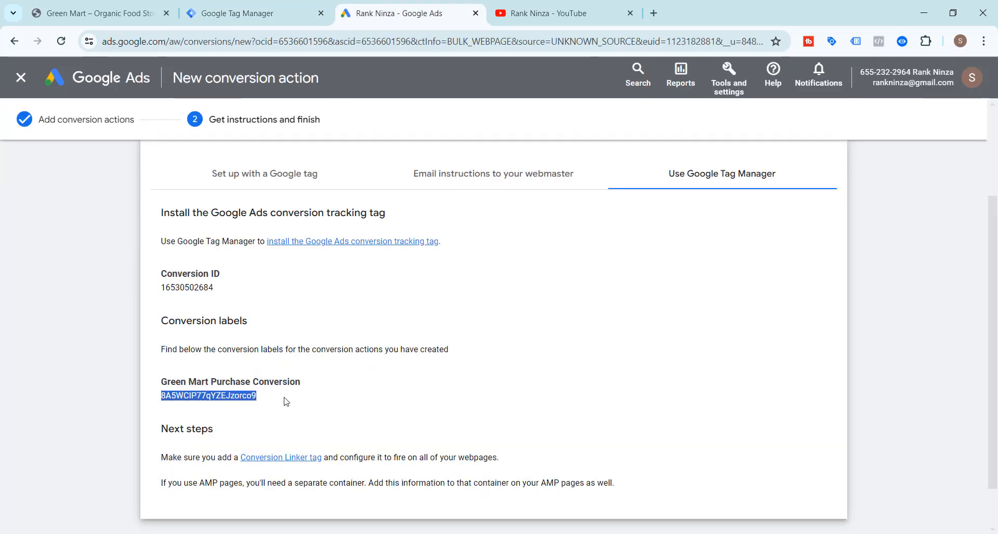
left_click(229, 3)
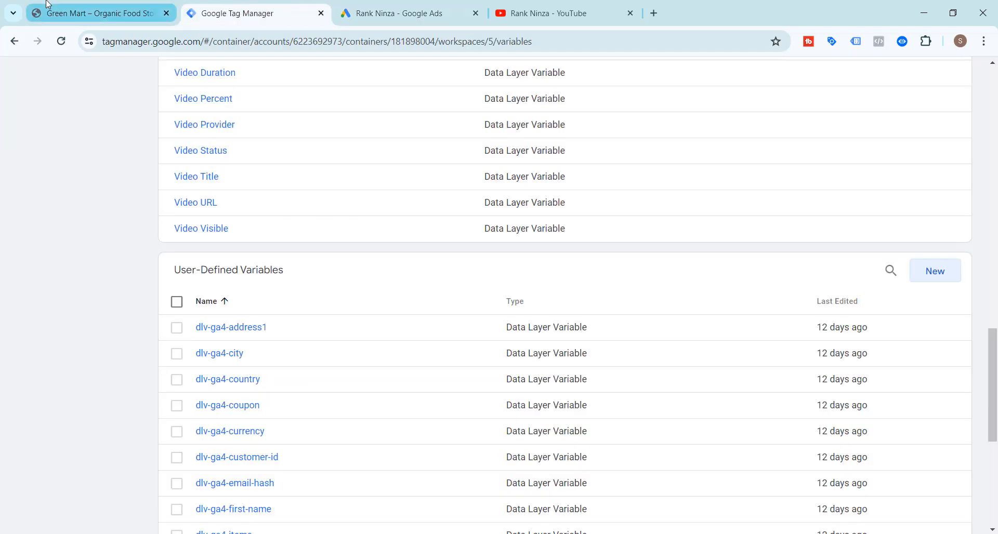
left_click(99, 13)
left_click(290, 16)
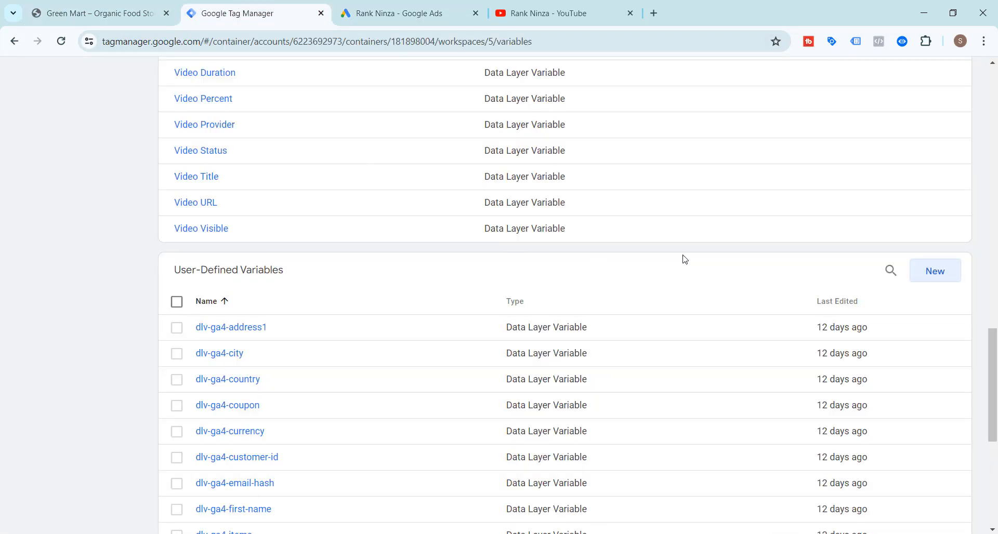
Create a new user-defined variable named "gads-conversion-label".
left_click(939, 274)
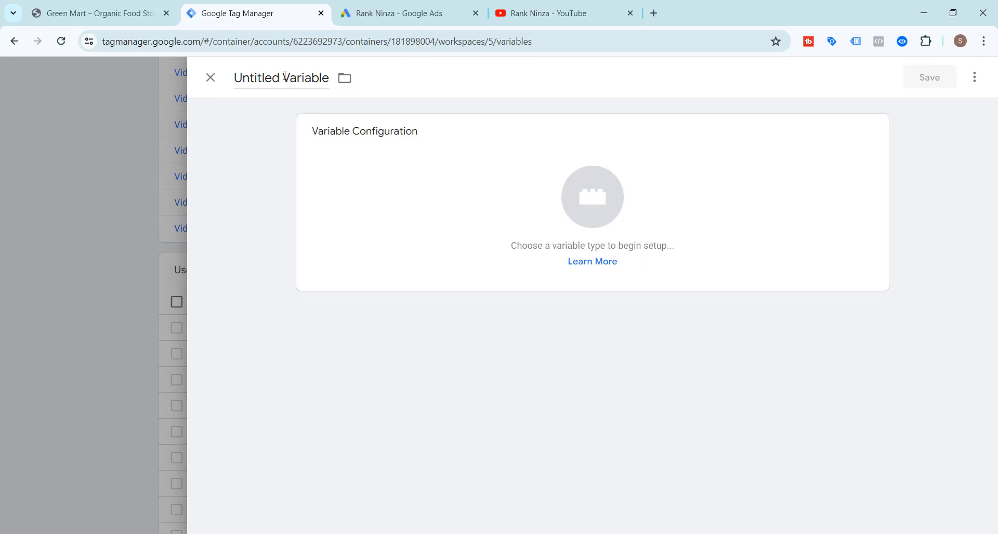
left_click(285, 76)
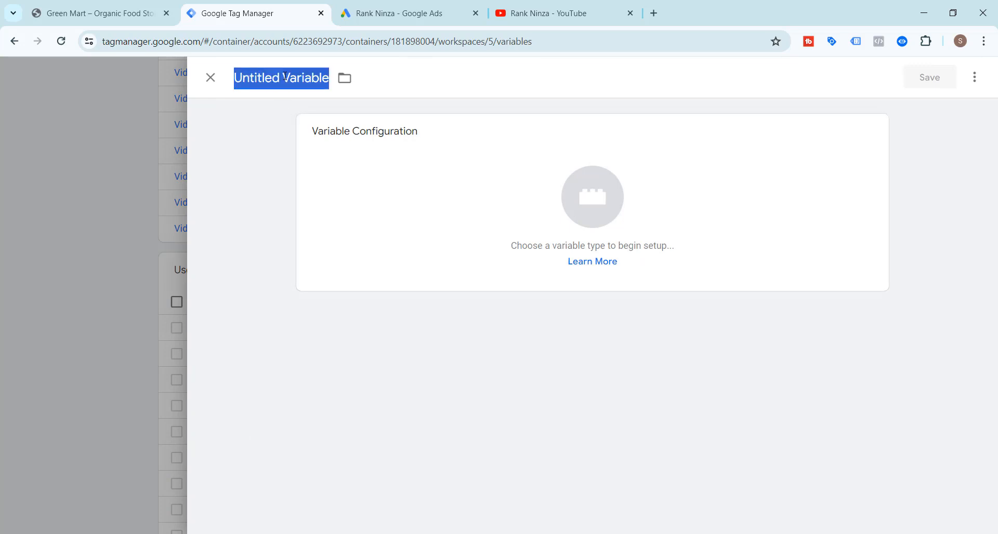
type("gads-c")
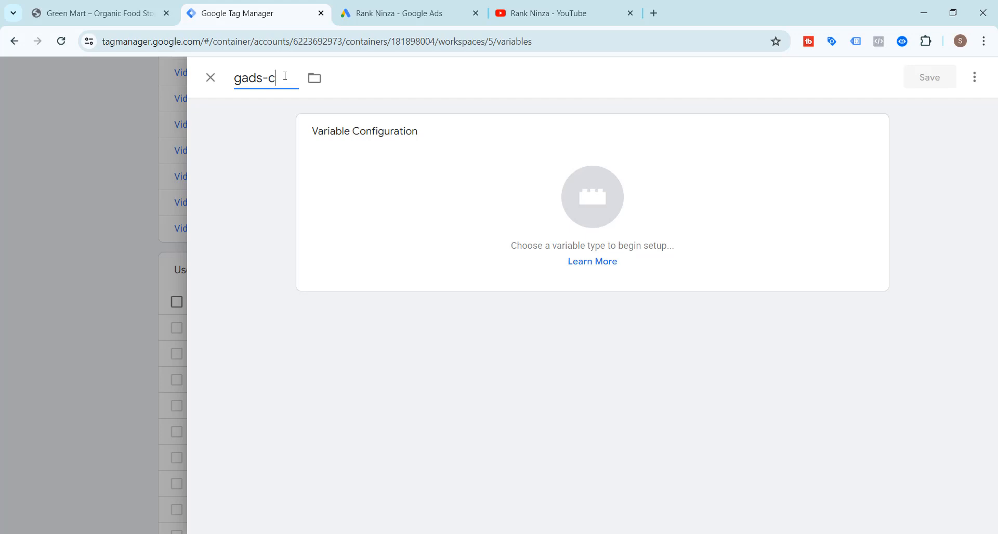
type("onversion")
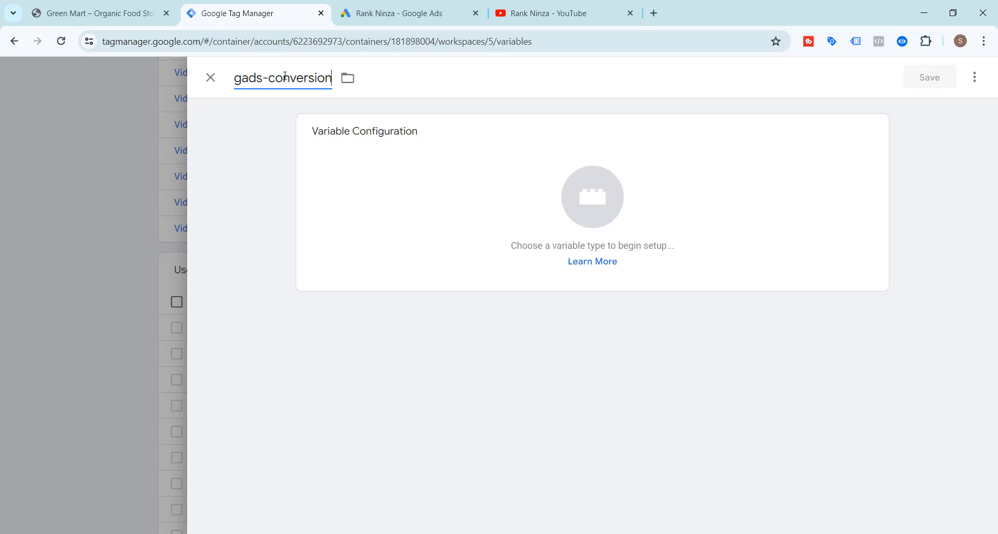
type("-label")
Make gads-conversion-label a Constant variable holding the copied Green Mart Purchase Conversion label, and save it.
left_click(595, 202)
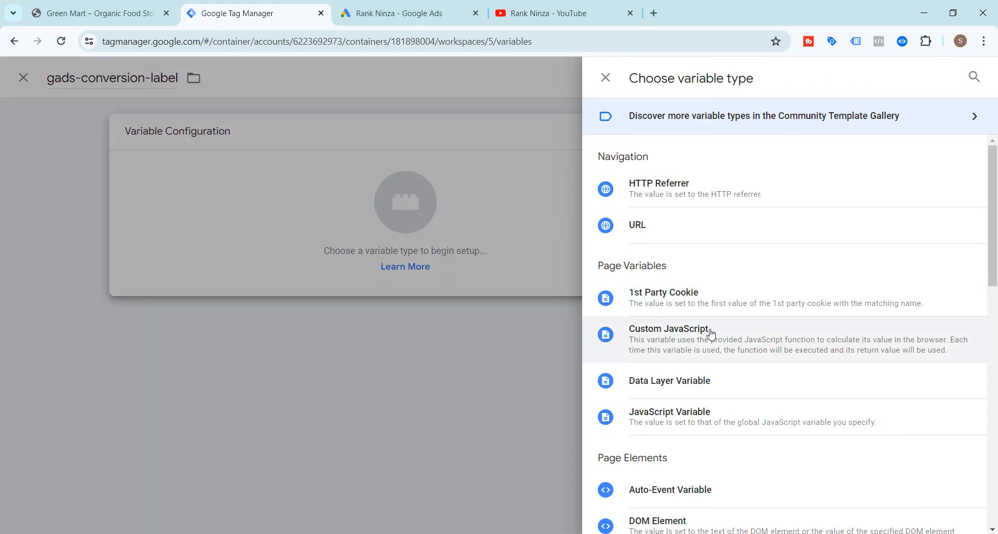
scroll(715, 360, "down", 4)
scroll(715, 359, "down", 3)
left_click(661, 327)
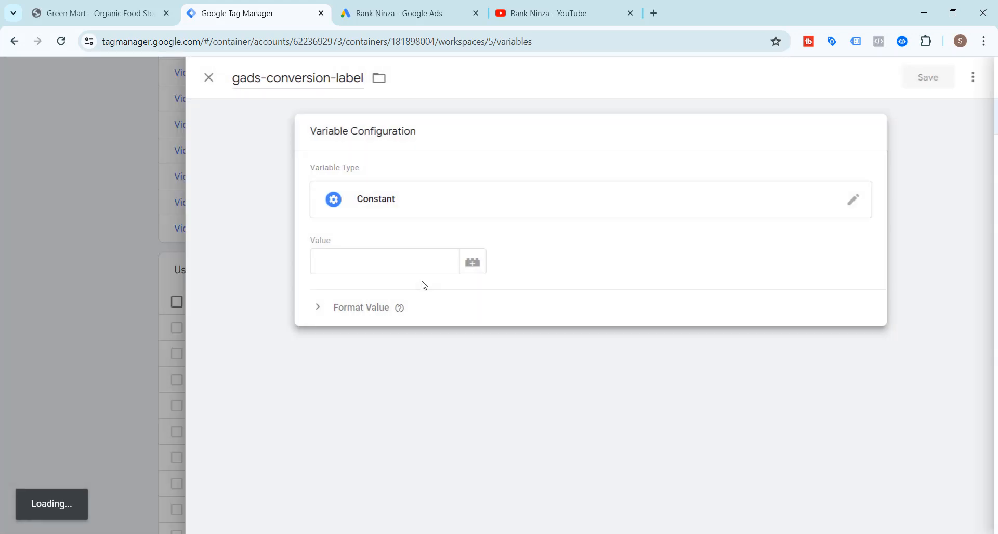
left_click(393, 261)
type("8A5WCIP77qYZEJzorc9")
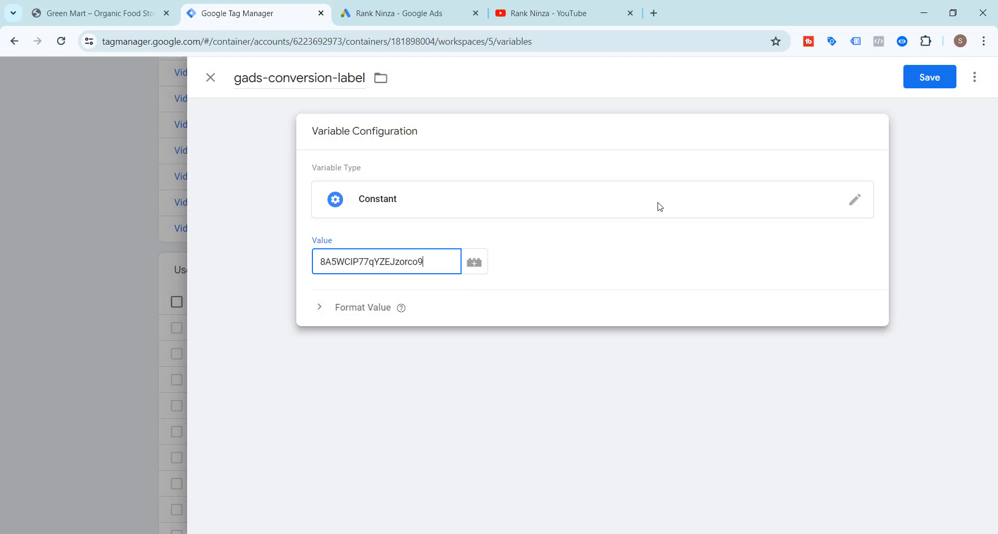
left_click(929, 78)
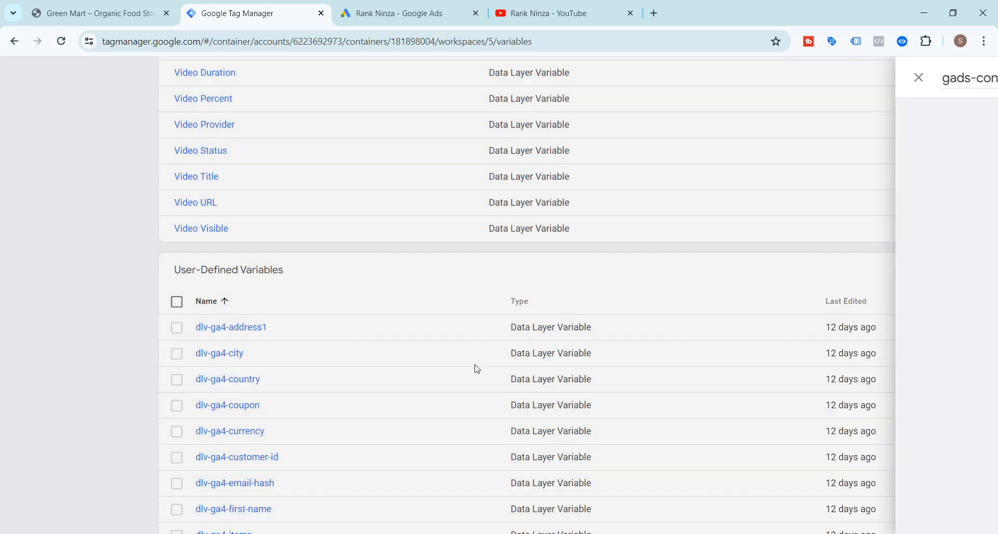
Review the existing triggers in the green mart web container, checking the store page and the Rank Ninza YouTube videos for reference.
scroll(341, 390, "up", 15)
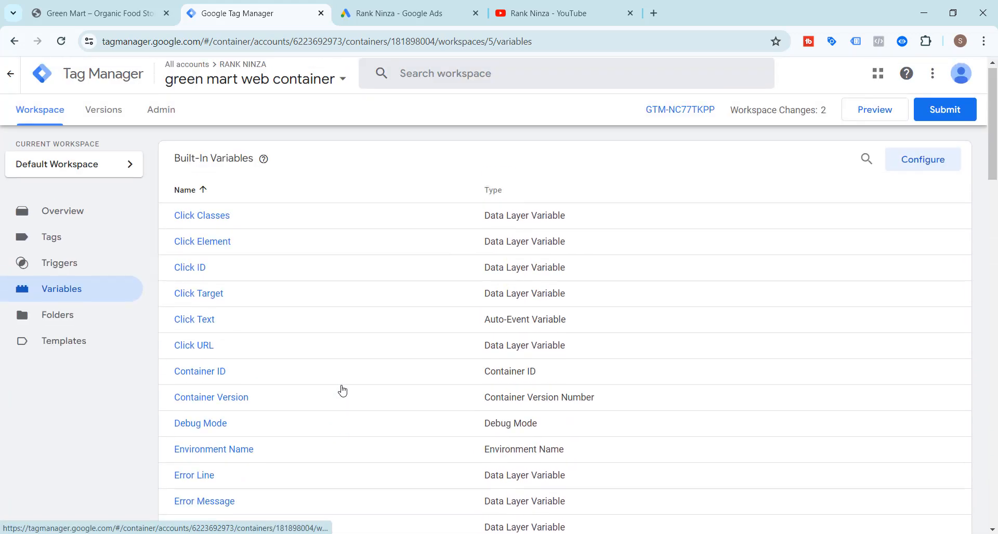
left_click(49, 265)
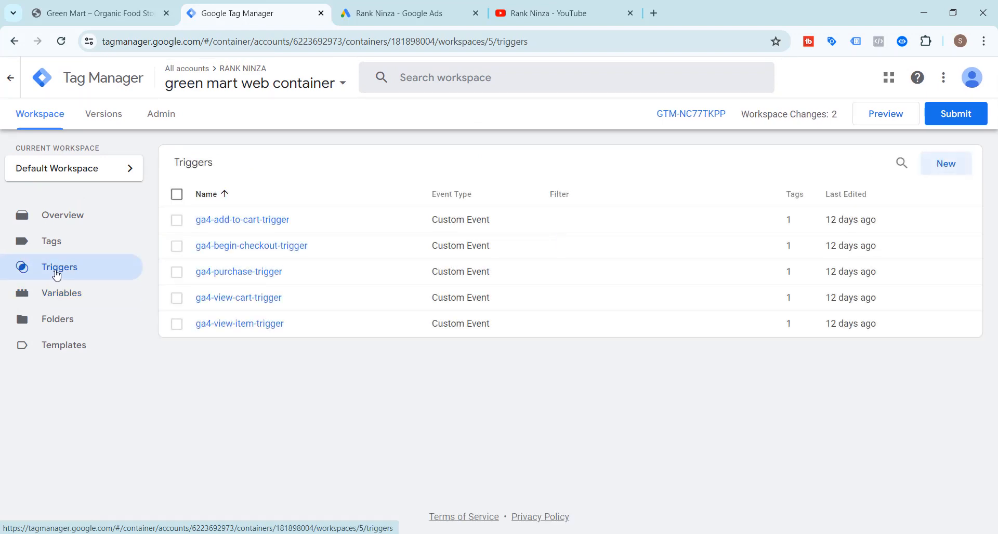
left_click(99, 13)
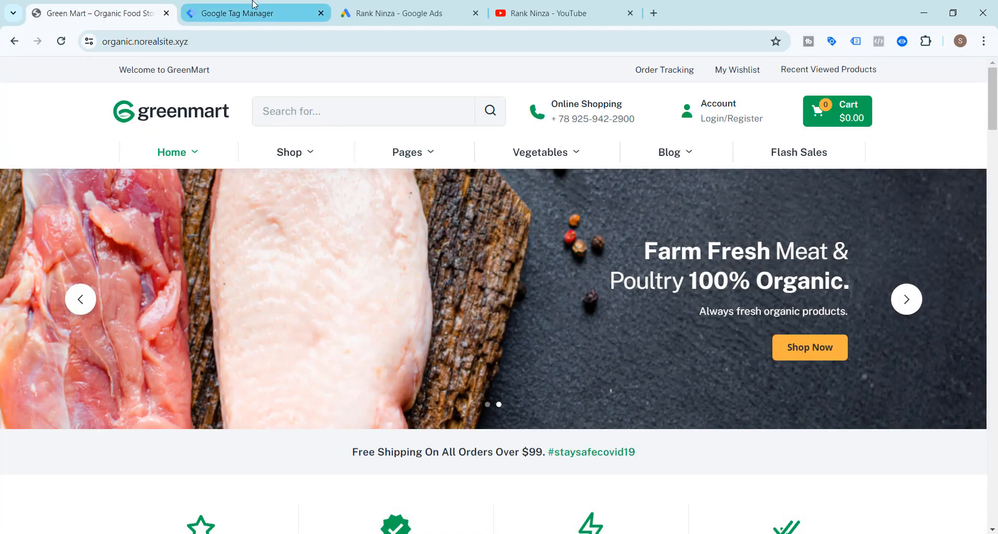
left_click(254, 7)
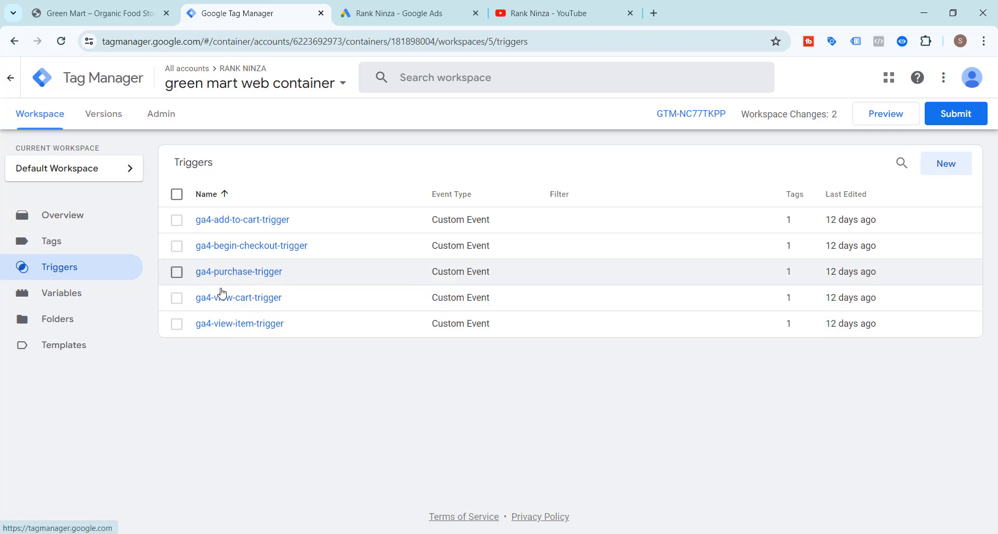
left_click(528, 10)
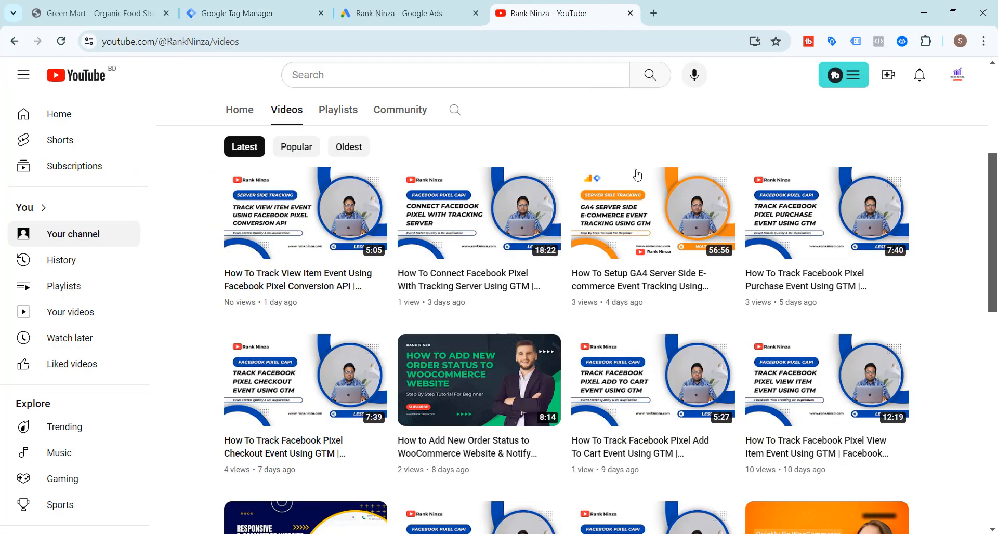
left_click(61, 6)
left_click(206, 6)
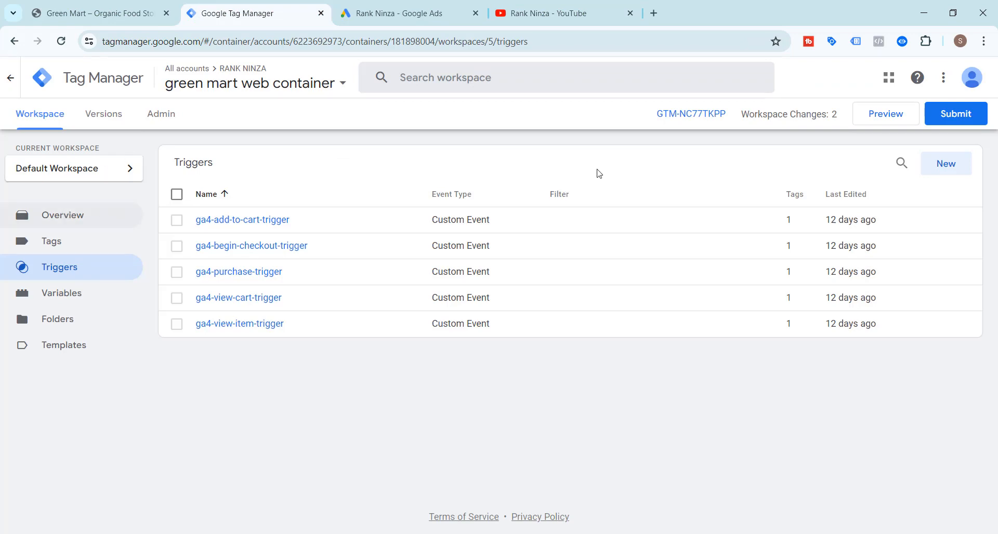
Create a new tag named "gads-purchase-conversion-tag" in the green mart web container.
left_click(71, 244)
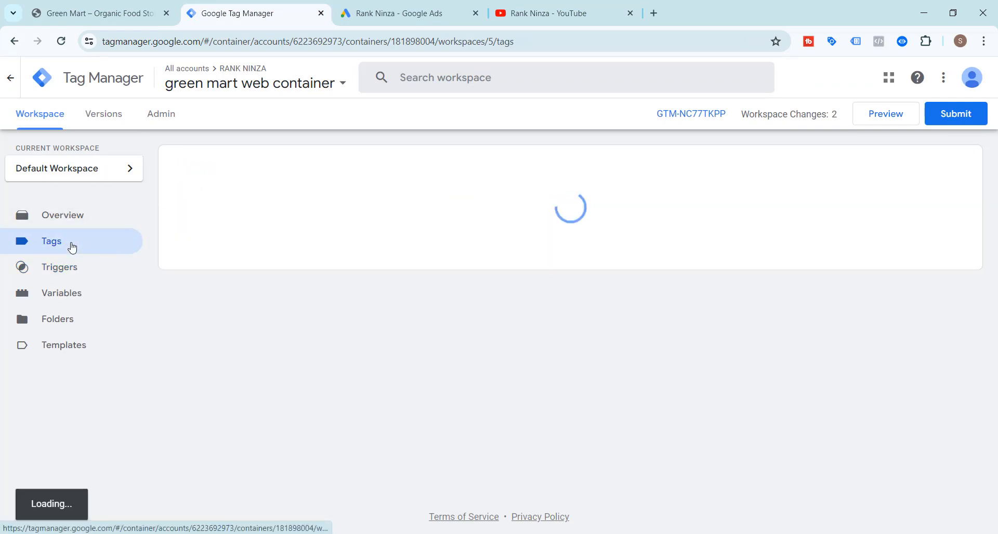
left_click(946, 164)
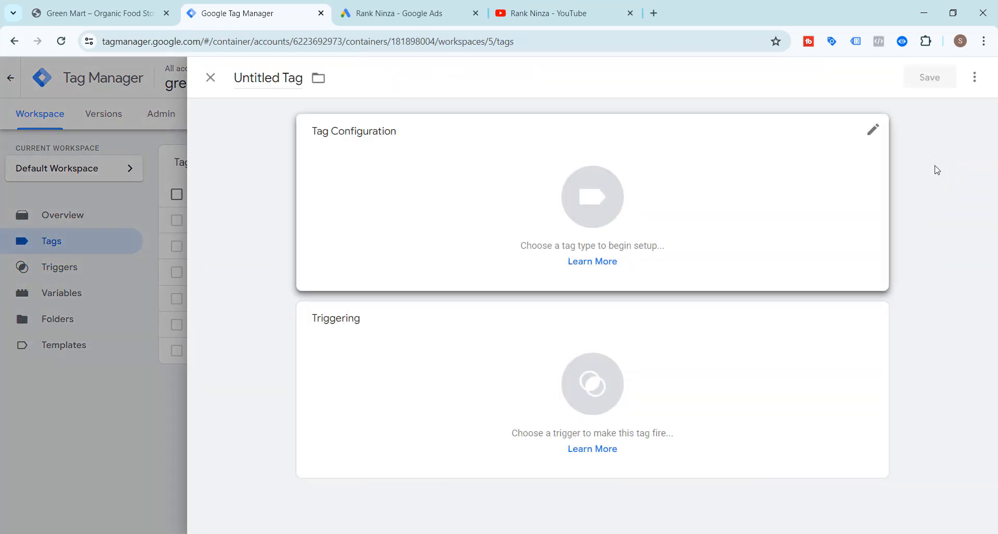
left_click(262, 79)
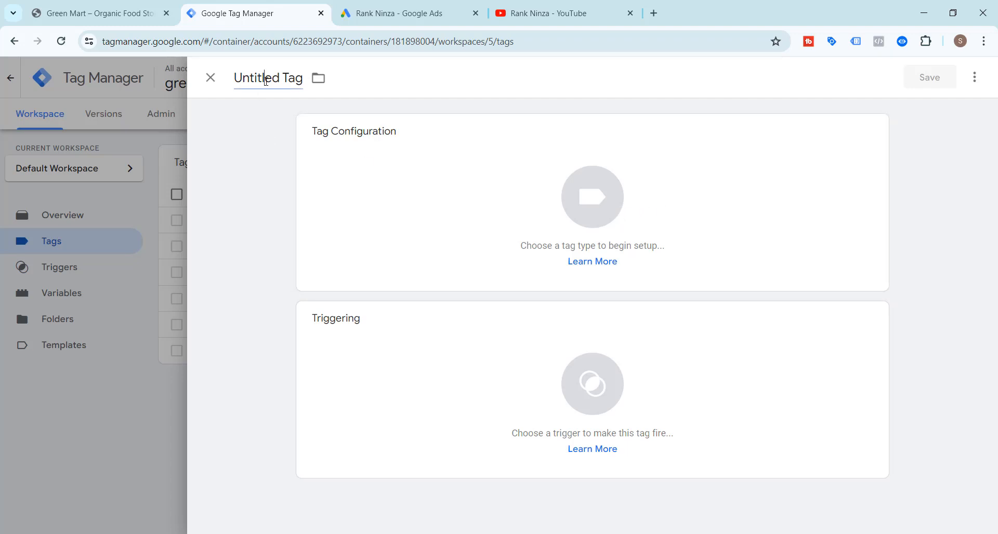
type("gads")
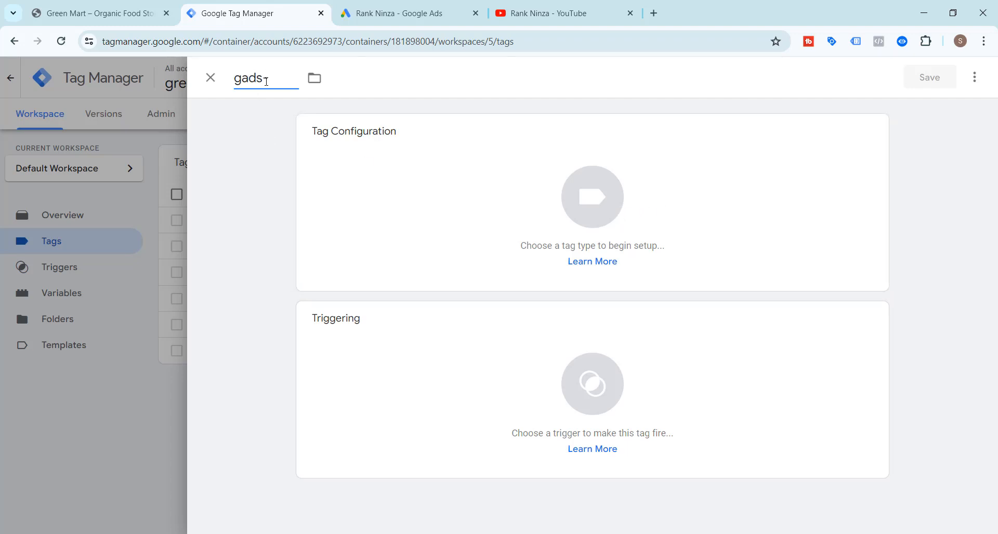
type("-purchase-convers")
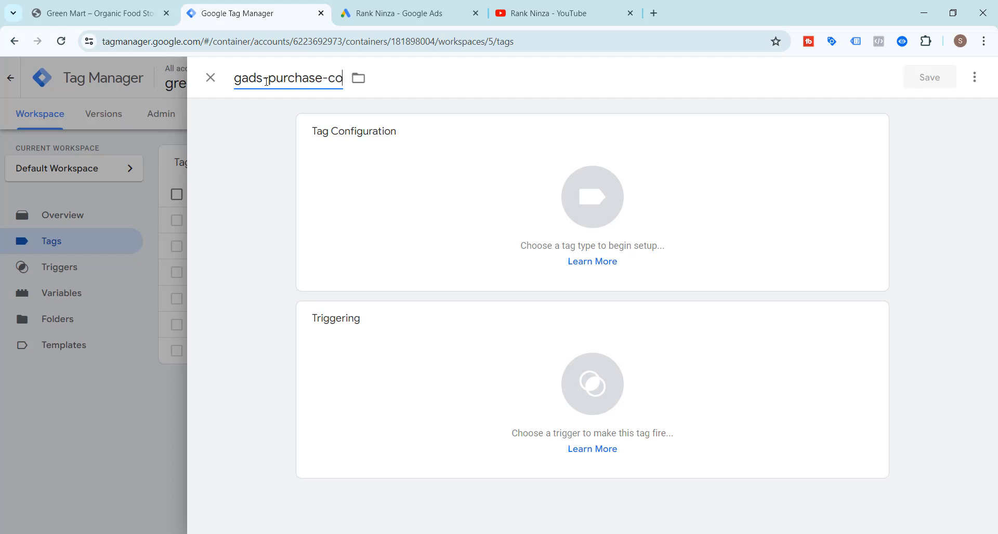
type("-tag")
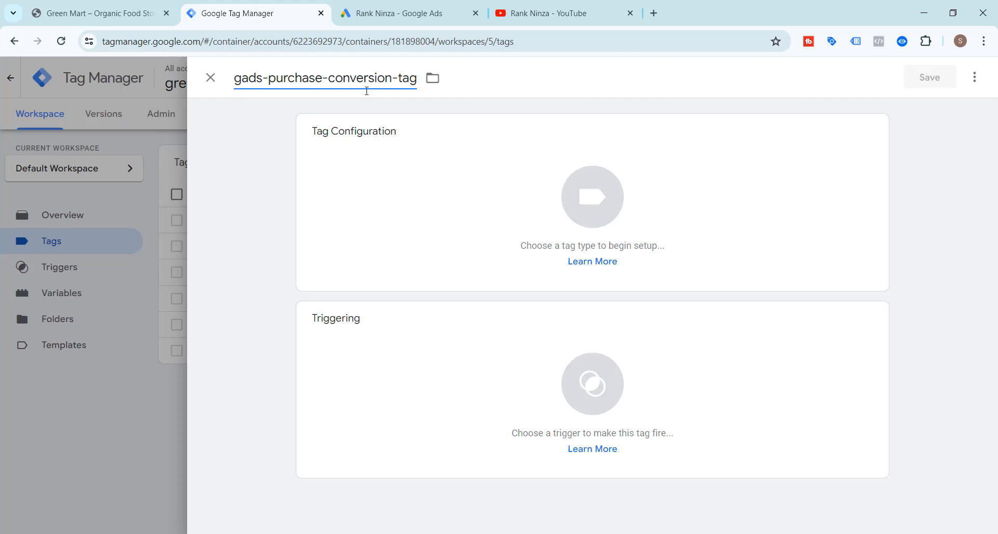
Set the tag type of gads-purchase-conversion-tag to Google Ads Conversion Tracking.
left_click(596, 196)
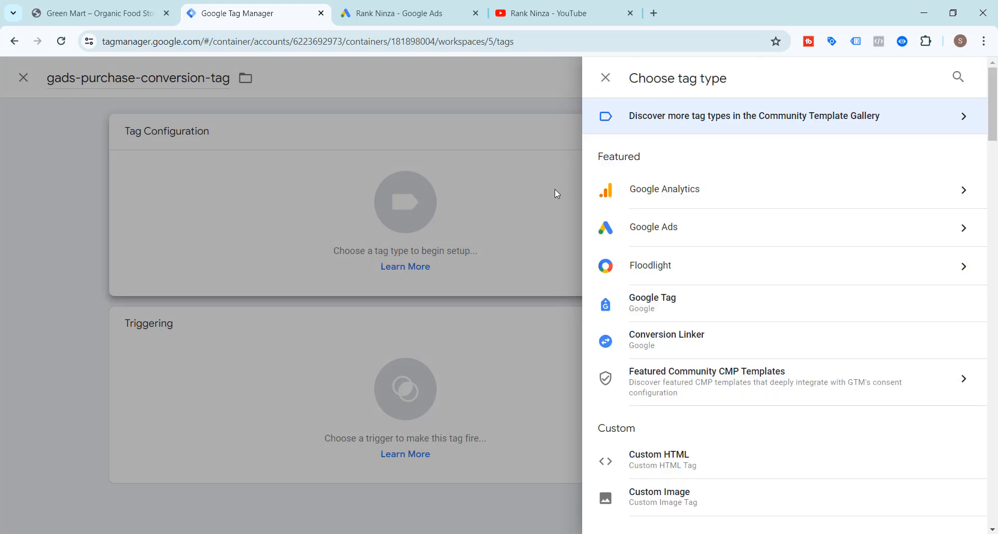
left_click(688, 230)
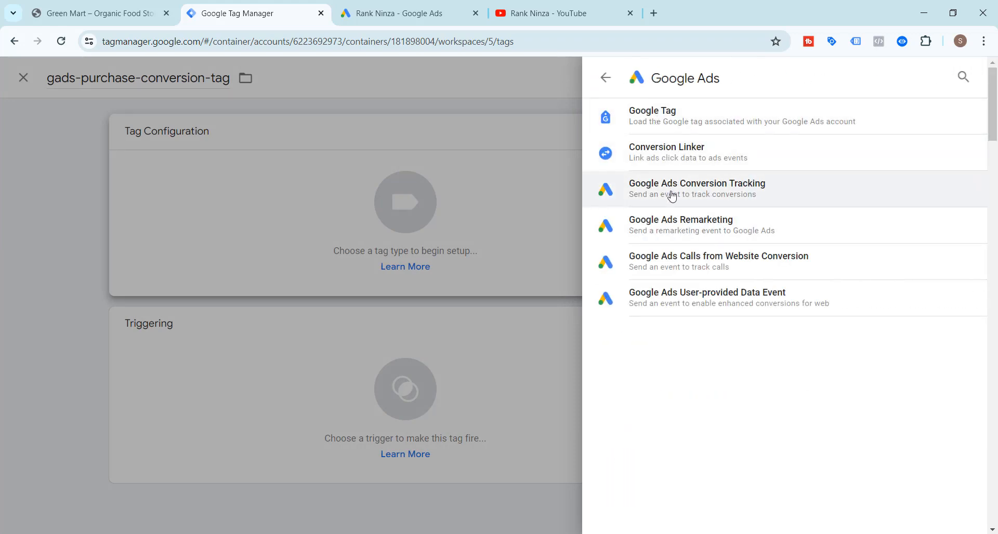
left_click(722, 199)
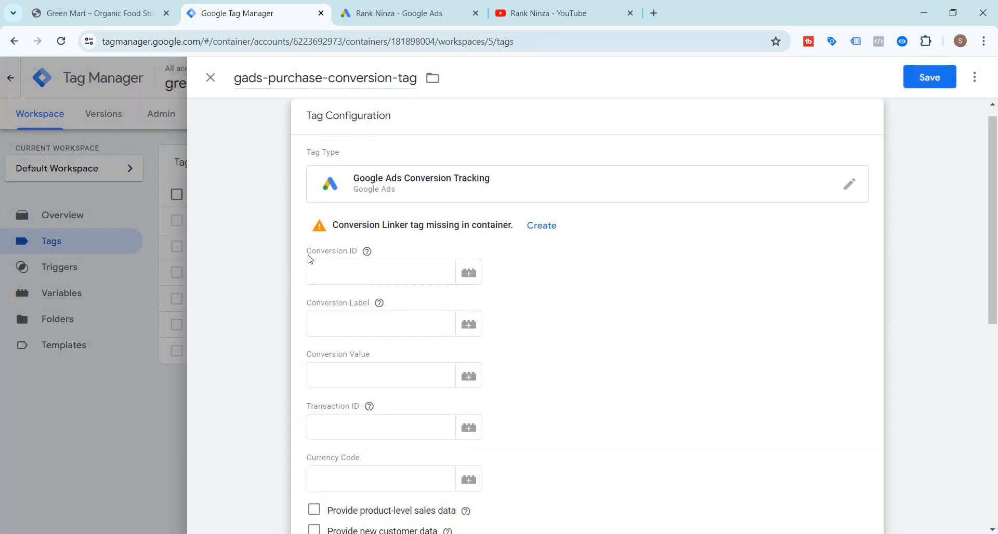
Set the tag's Conversion ID to the {{gads-conversion-id}} variable.
left_click(349, 269)
type("{{")
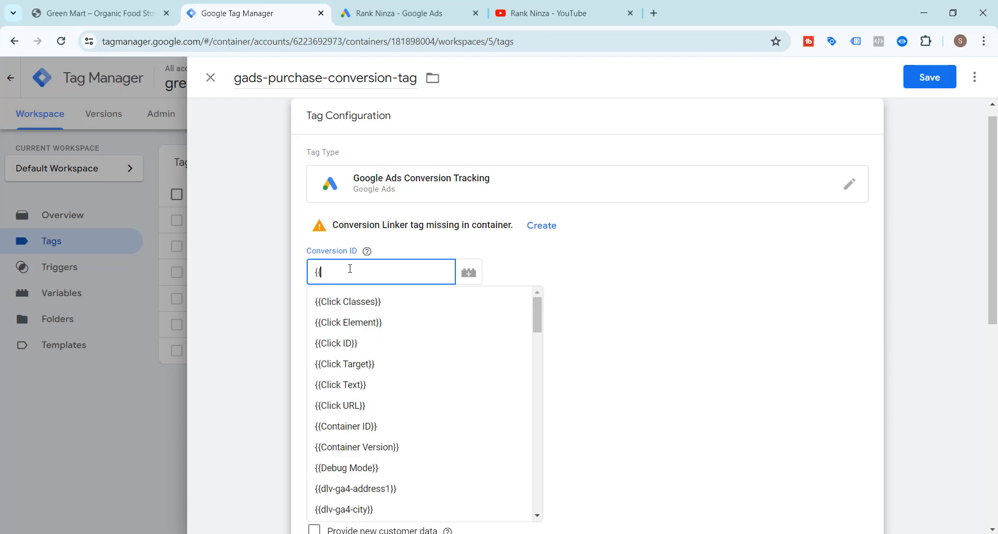
type("gad")
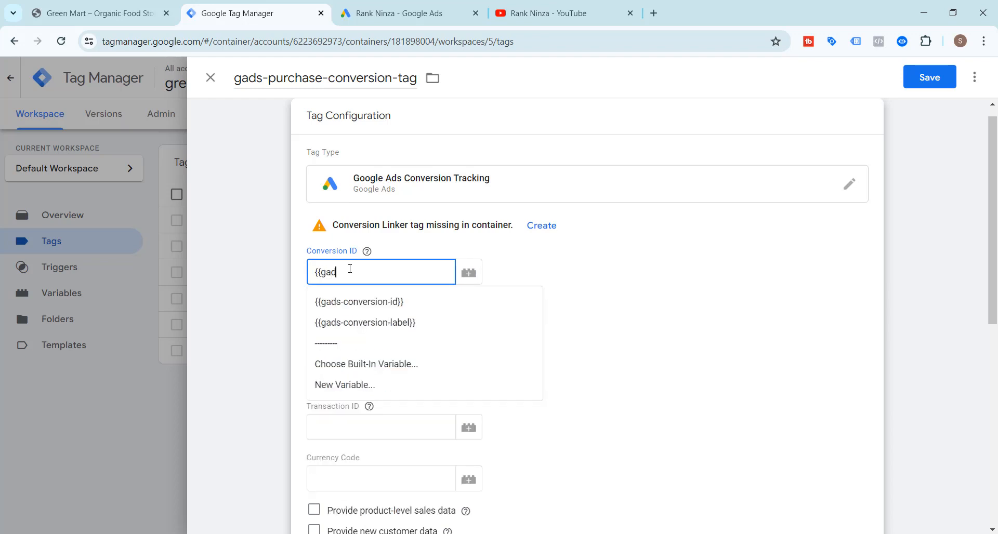
left_click(365, 302)
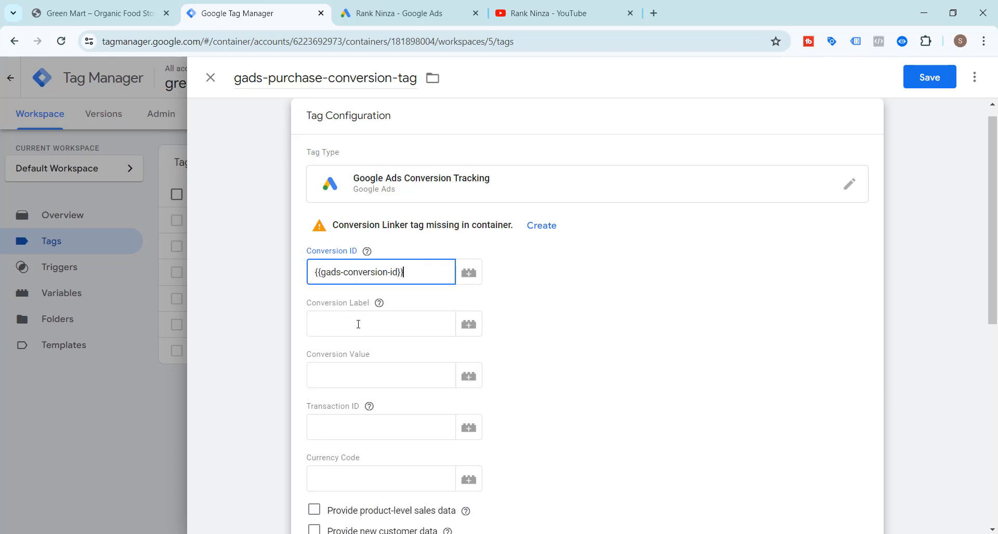
Set the tag's Conversion Label to the {{gads-conversion-label}} variable.
left_click(358, 325)
type("{{g")
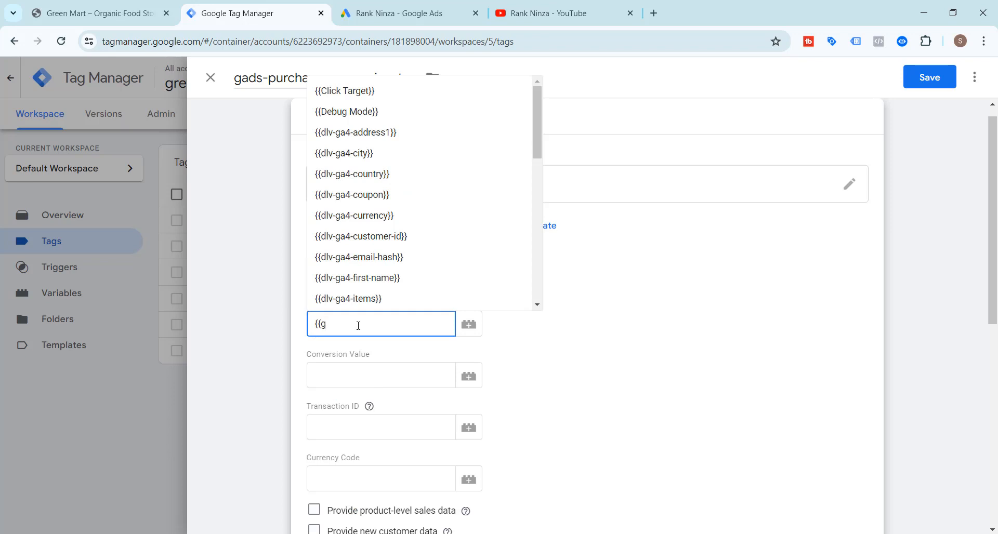
type("a")
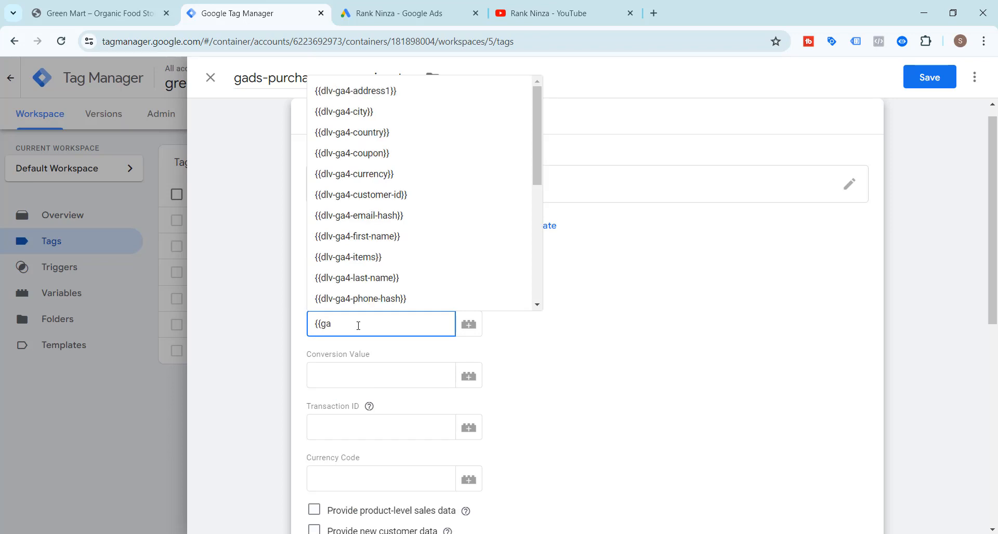
type("ds")
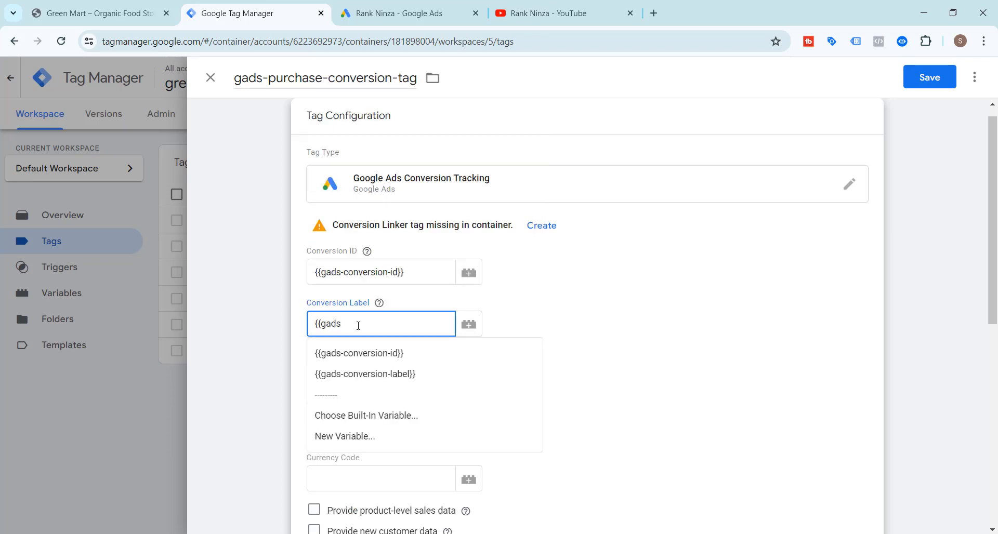
left_click(357, 374)
Set the tag's Conversion Value to the {{dlv-ga4-value}} data layer variable.
scroll(712, 341, "down", 3)
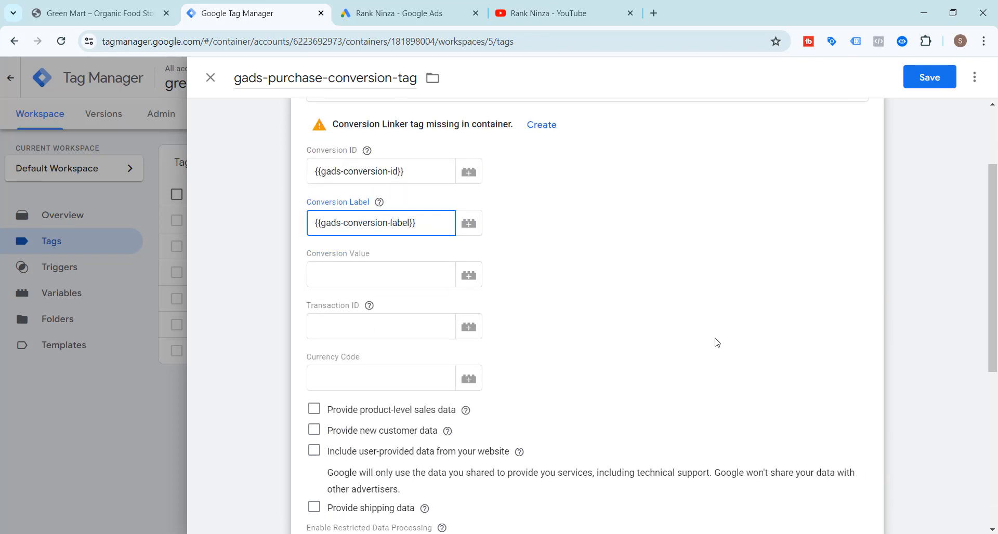
left_click(340, 244)
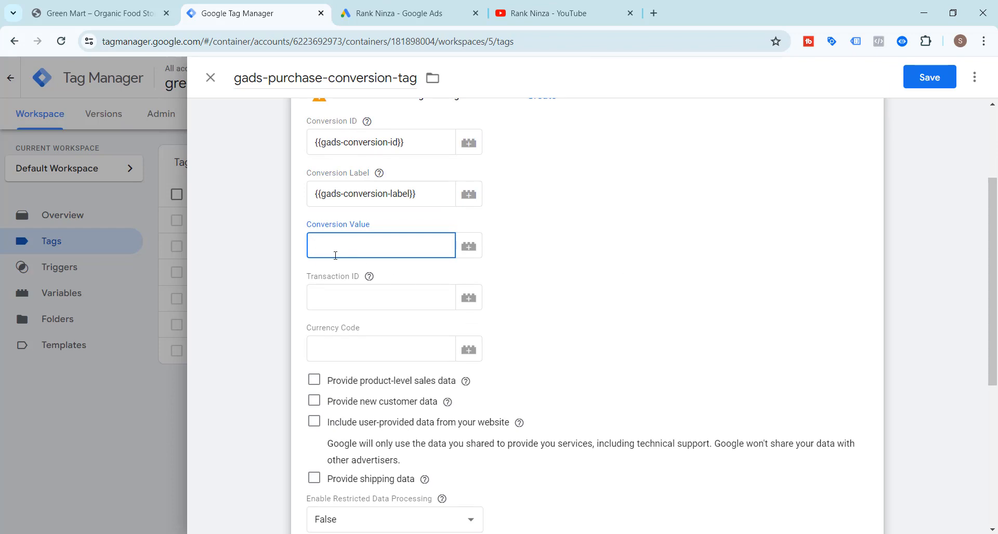
left_click(78, 10)
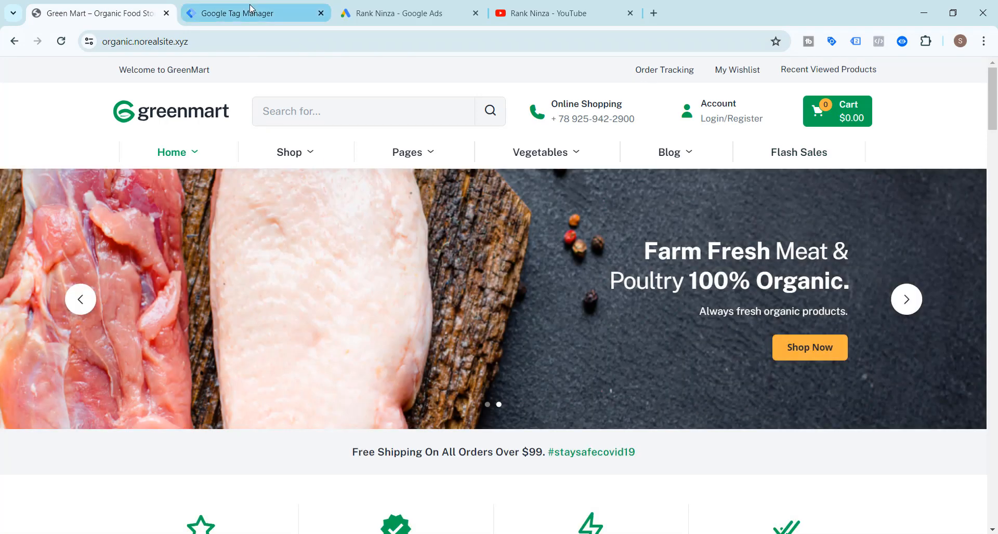
left_click(250, 9)
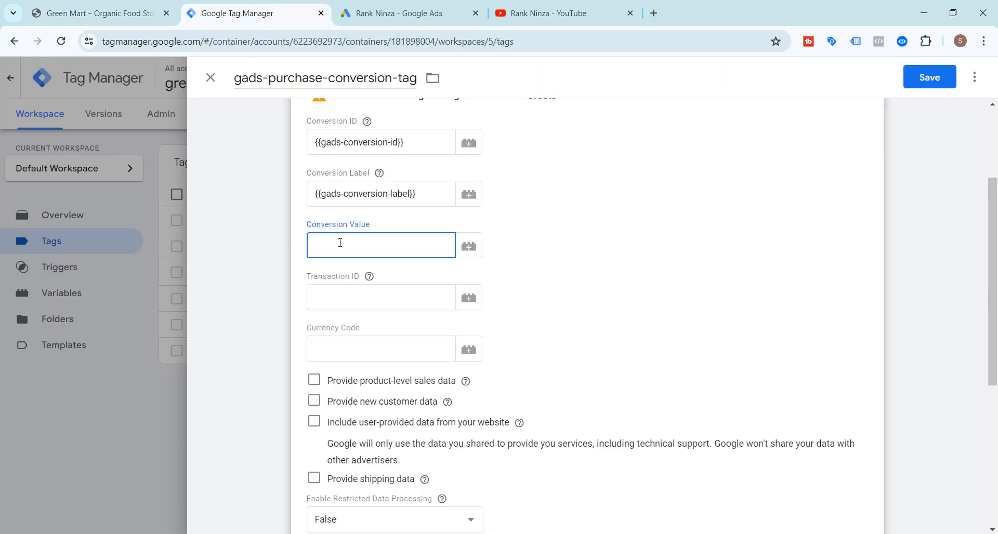
type("{{")
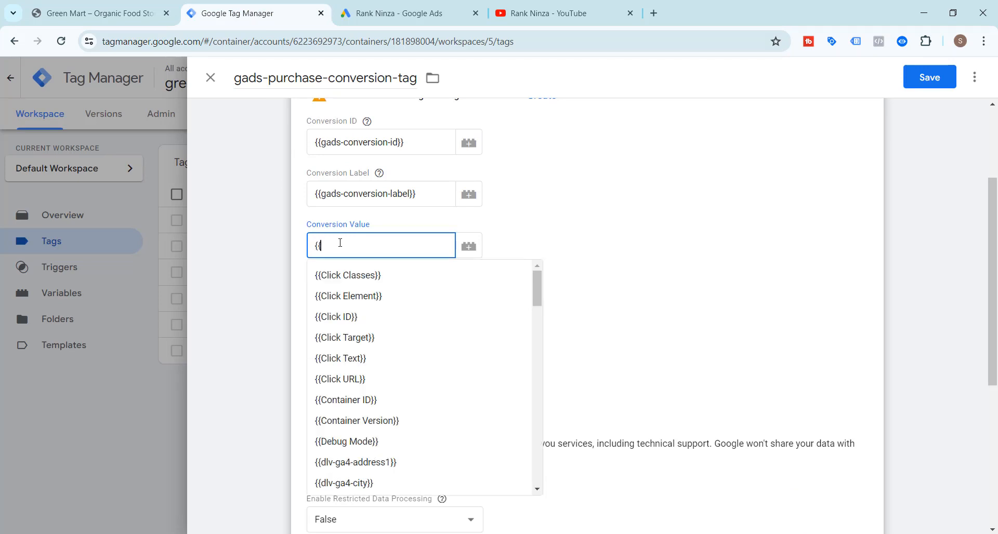
type("dlv")
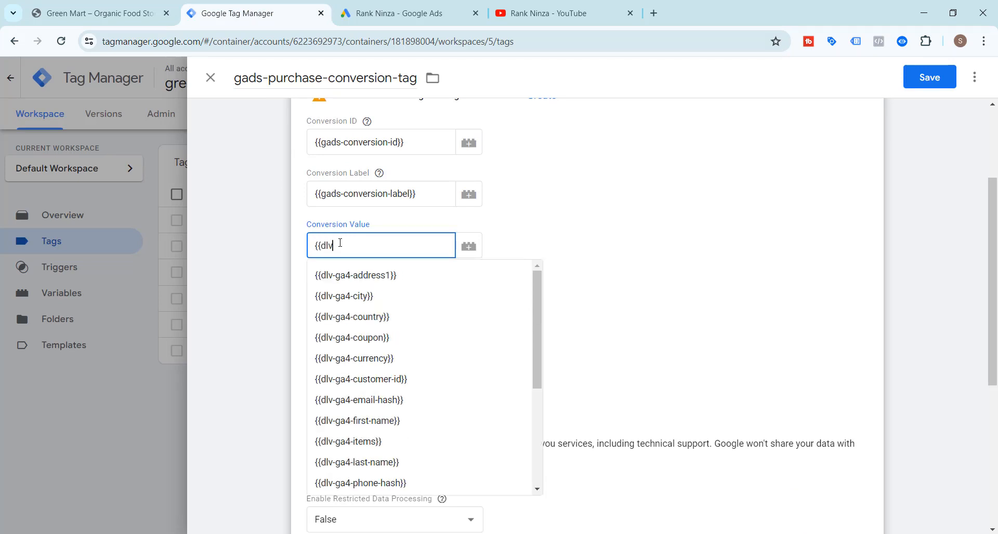
scroll(400, 343, "down", 2)
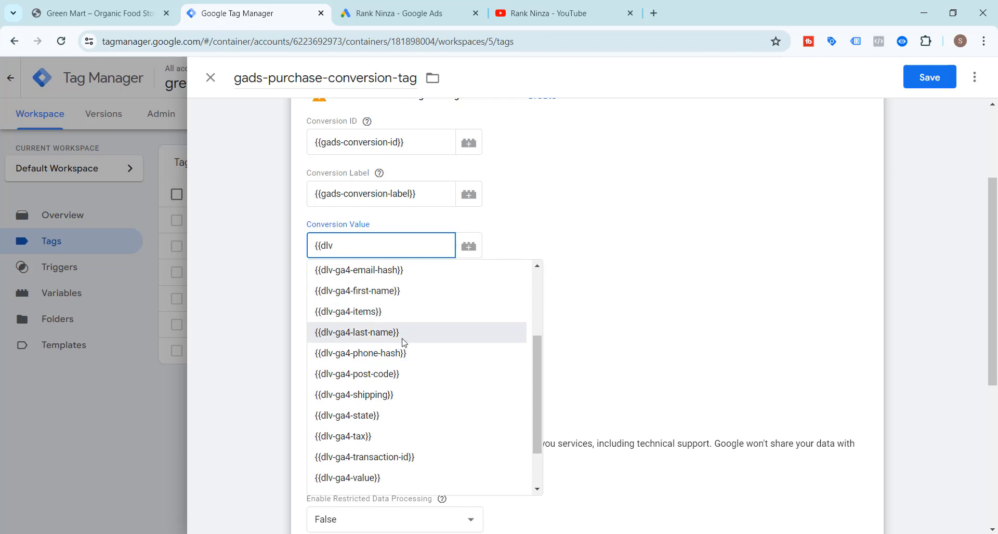
scroll(404, 344, "down", 2)
scroll(408, 374, "up", 3)
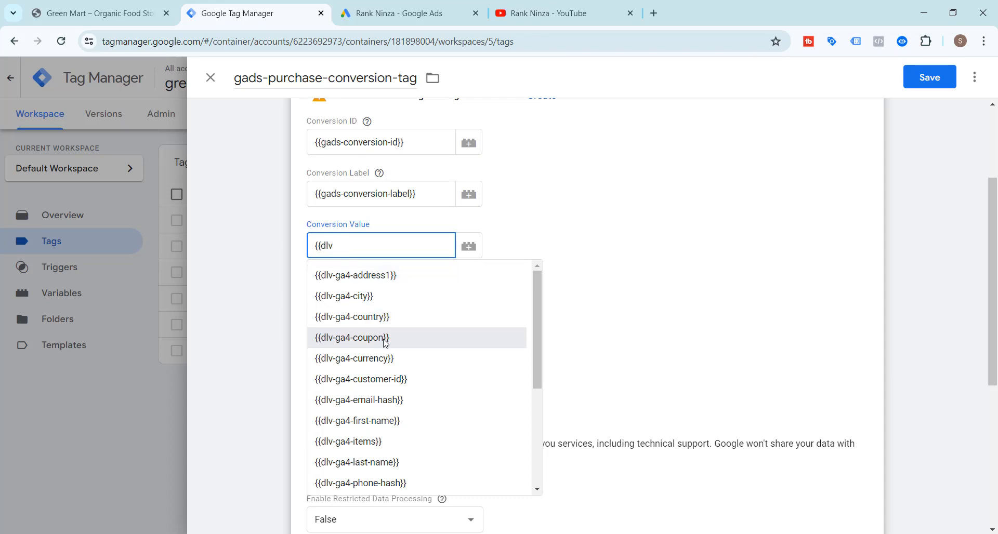
scroll(385, 343, "down", 1)
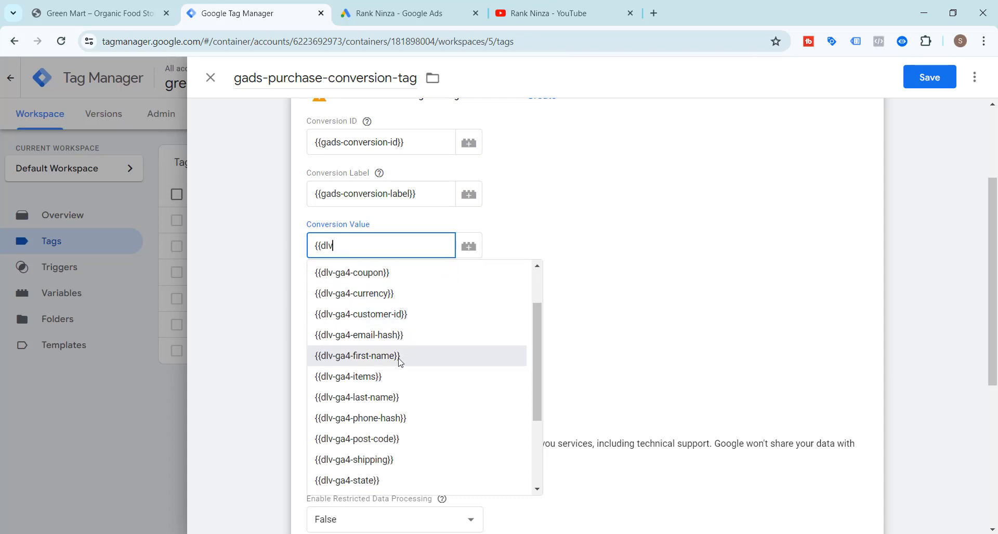
scroll(400, 362, "down", 1)
scroll(394, 396, "down", 1)
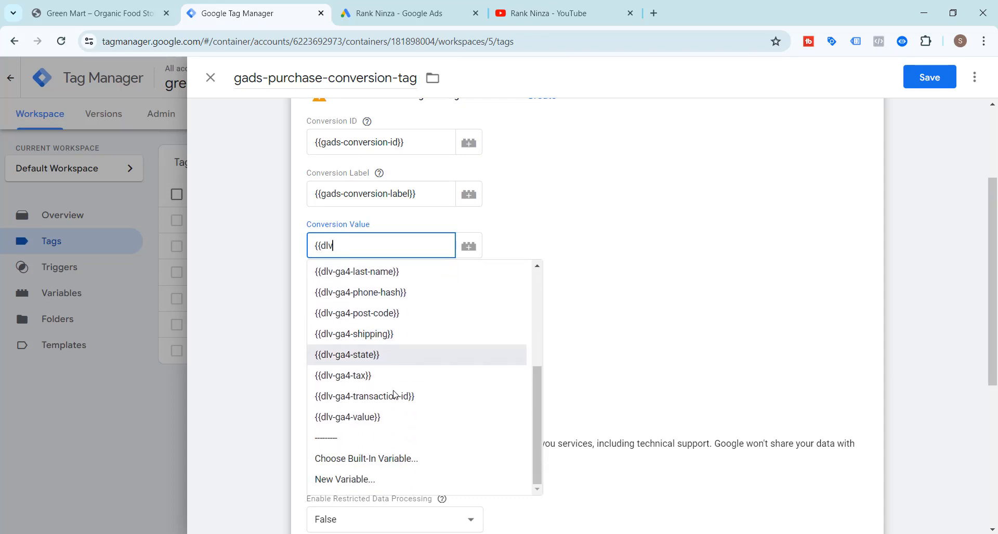
scroll(389, 416, "up", 3)
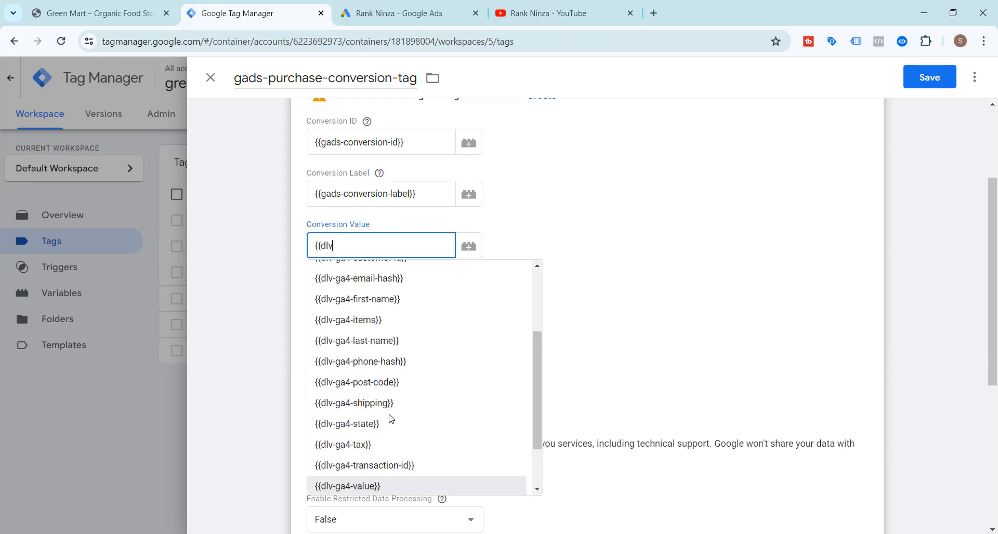
scroll(395, 343, "down", 1)
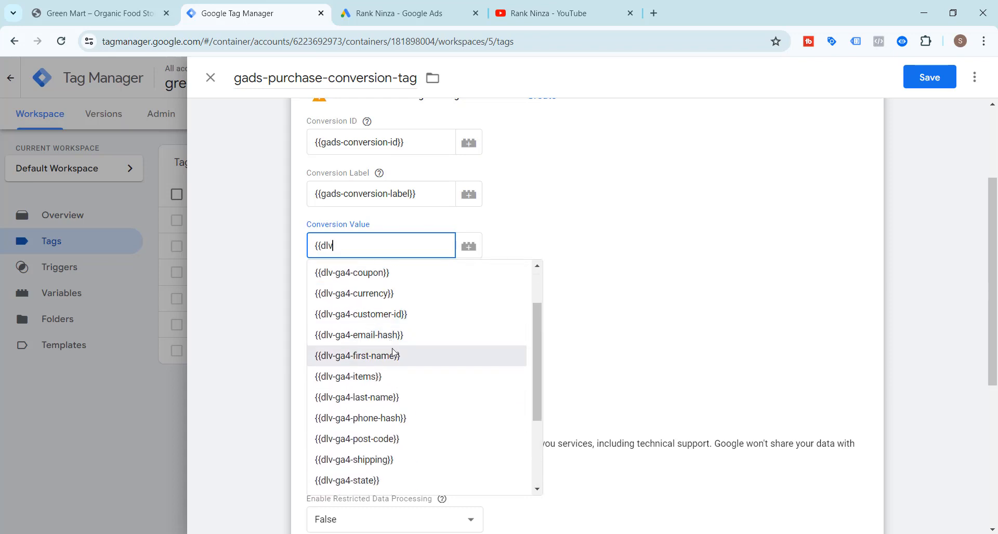
scroll(397, 371, "down", 2)
left_click(375, 417)
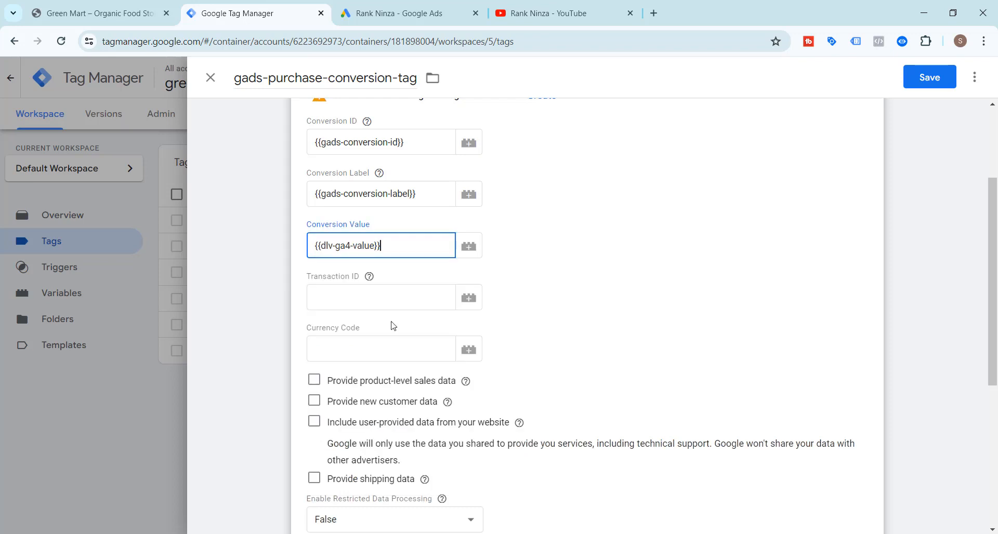
Set the tag's Transaction ID to the {{dlv-ga4-transaction-id}} variable.
left_click(367, 301)
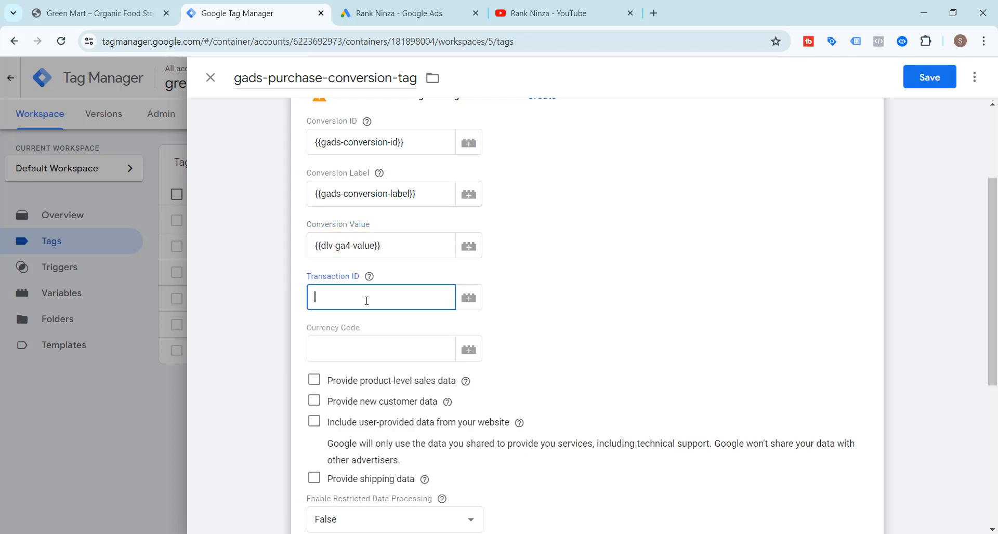
type("{{dl")
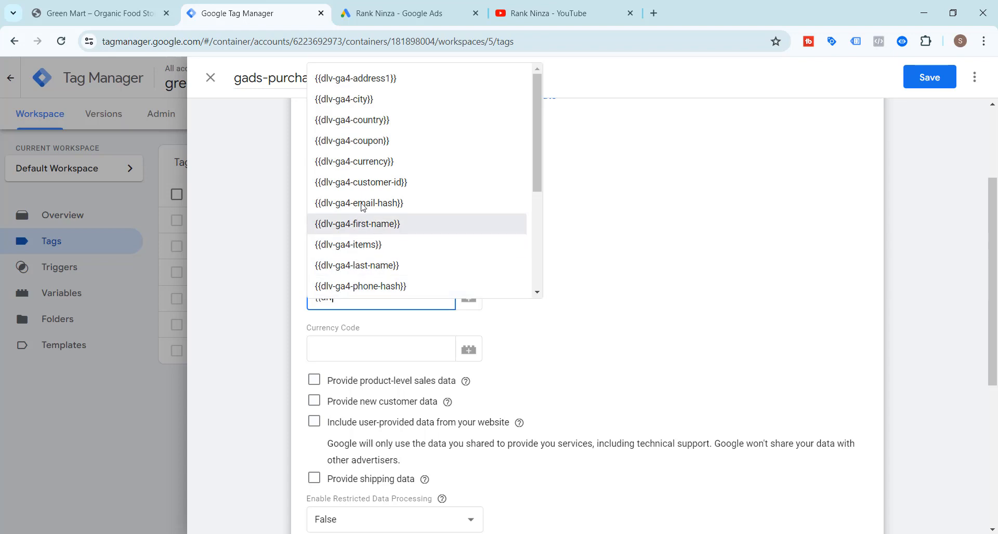
scroll(393, 200, "down", 2)
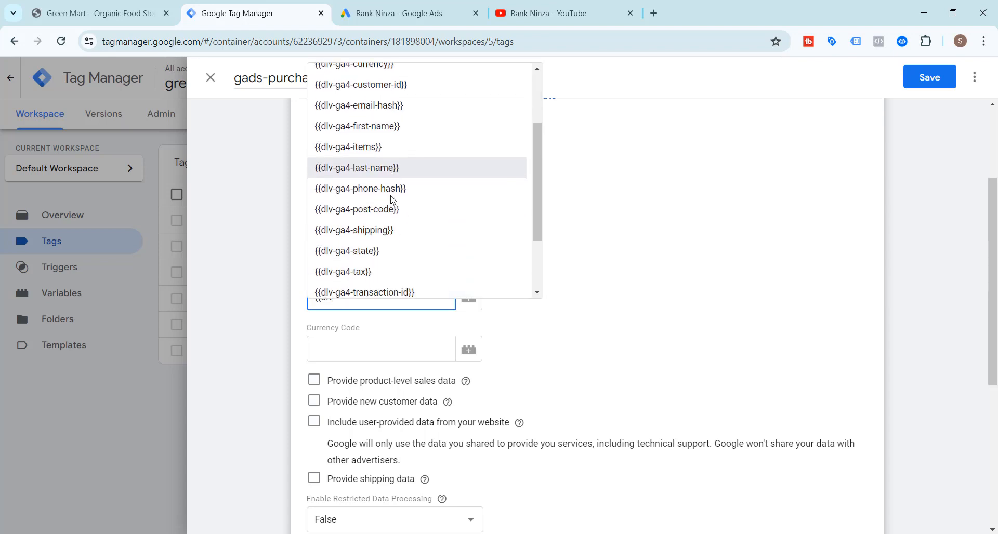
scroll(393, 200, "down", 2)
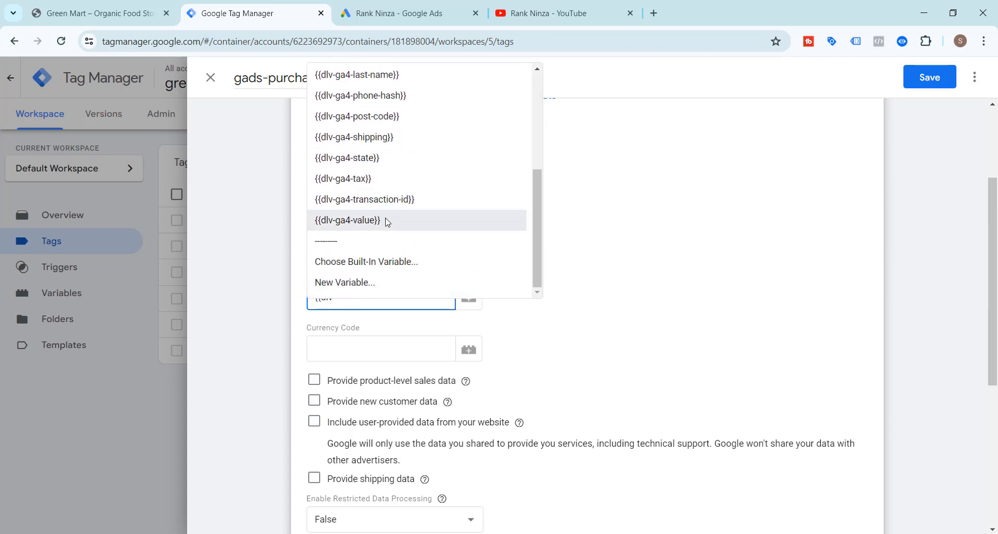
left_click(387, 199)
Set the tag's Currency Code to the {{dlv-ga4-currency}} variable.
left_click(364, 352)
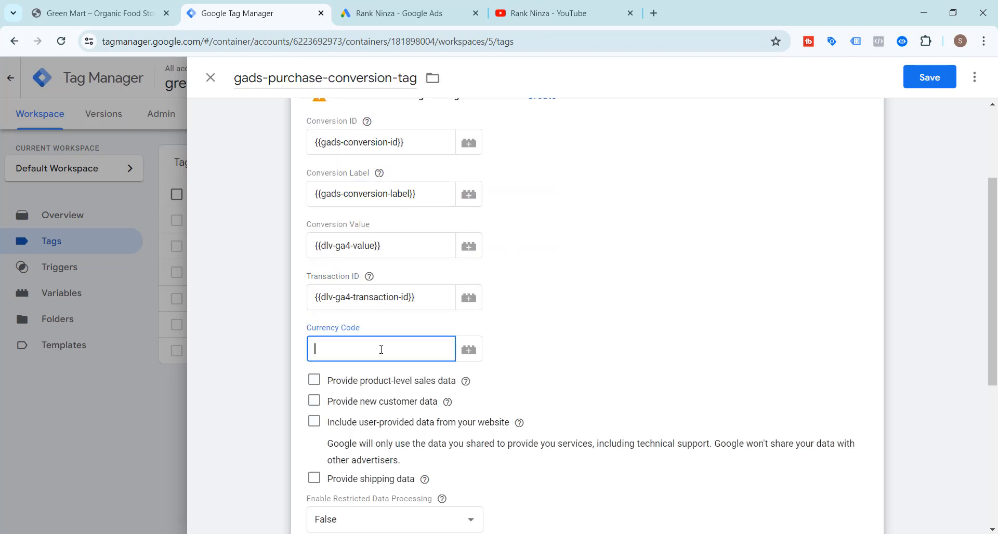
type("{{dlv")
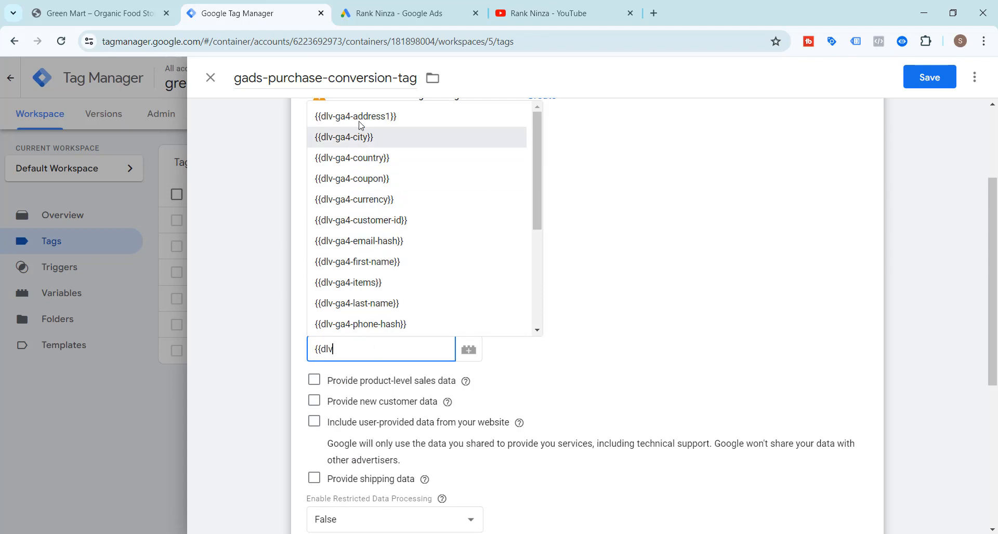
left_click(376, 203)
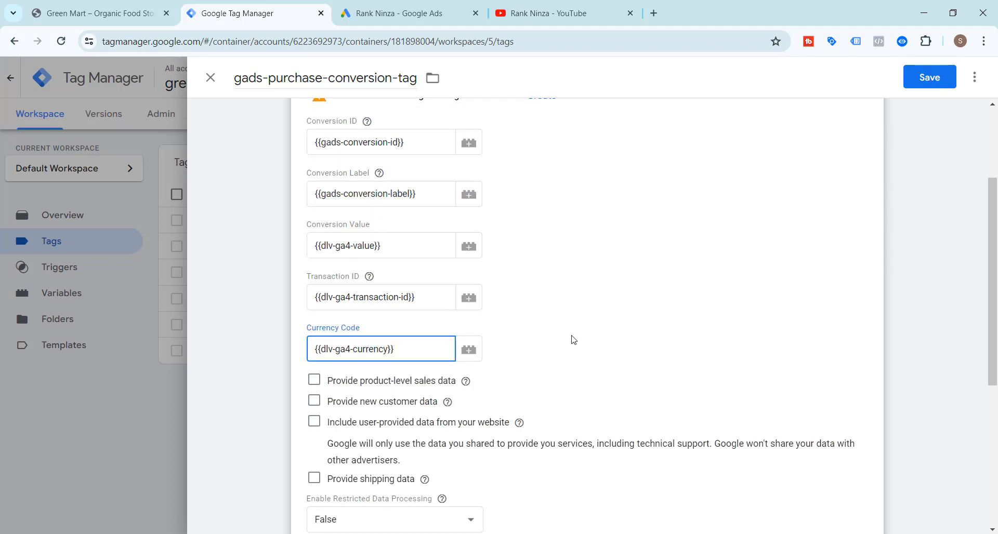
Review the tag's remaining data options and triggering section, checking the Green Mart store page for reference.
scroll(573, 340, "down", 3)
left_click(425, 350)
scroll(392, 384, "down", 2)
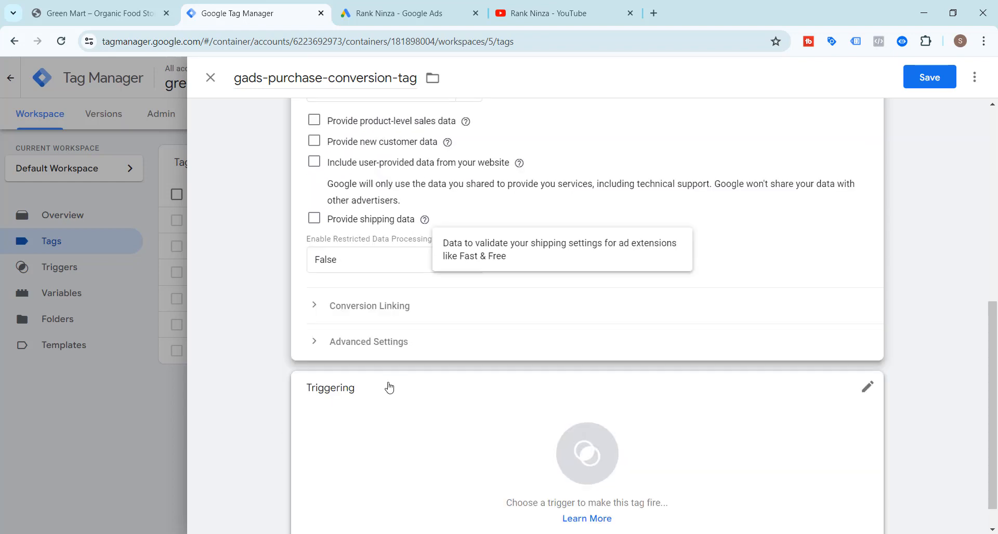
scroll(453, 391, "up", 2)
scroll(454, 391, "up", 2)
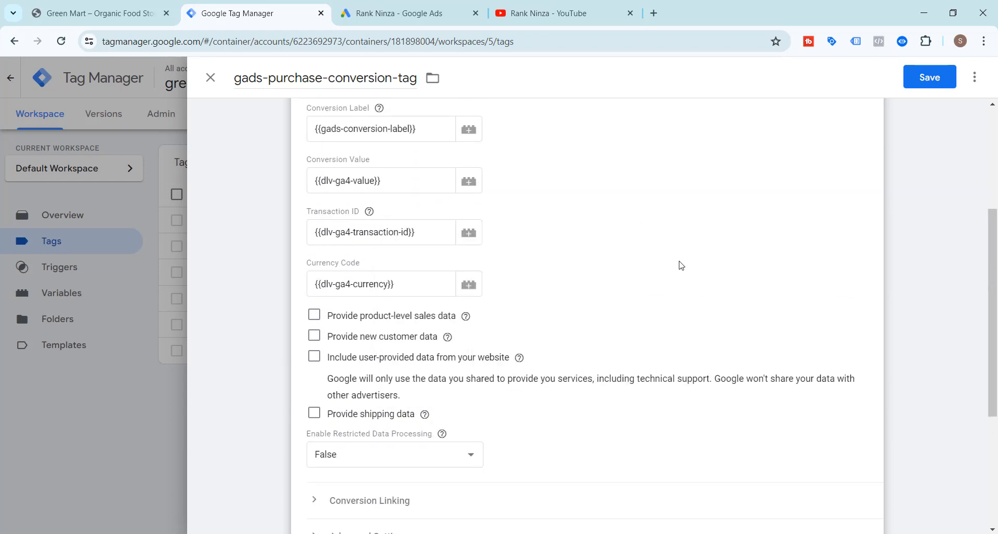
left_click(80, 3)
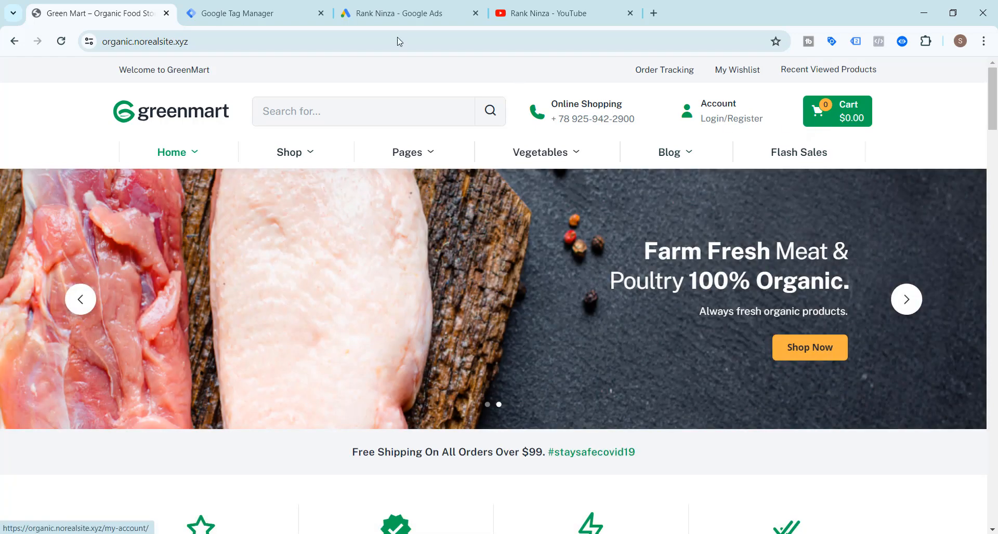
left_click(264, 6)
Include user-provided data from the website in the tag, using the {{ga4-user-provided-data}} variable.
scroll(251, 323, "down", 3)
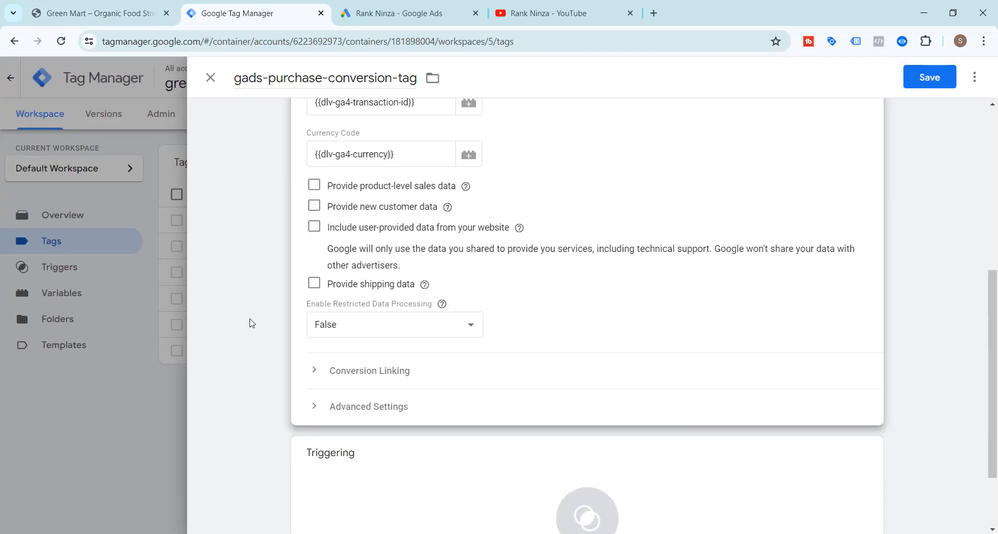
left_click(314, 229)
left_click(494, 290)
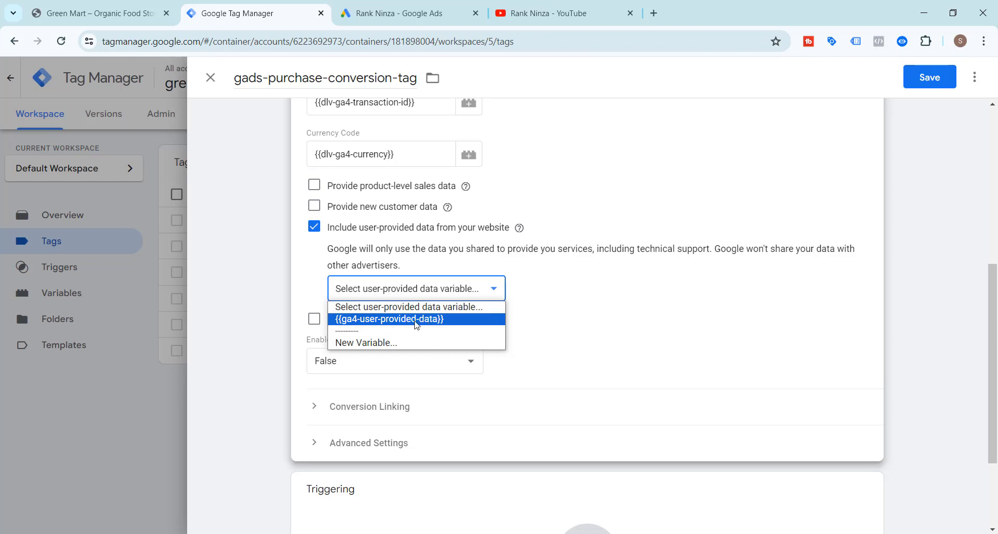
left_click(440, 15)
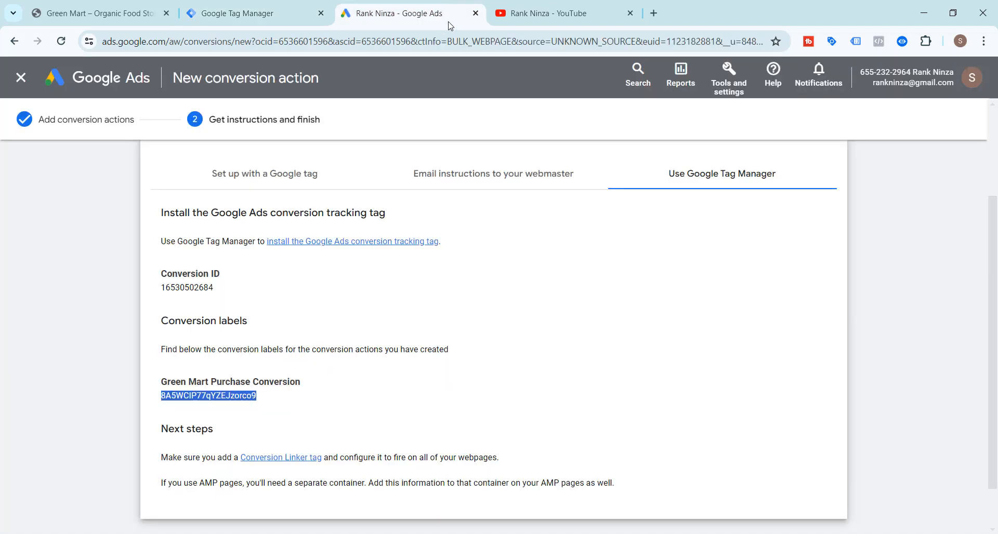
left_click(541, 13)
left_click(241, 4)
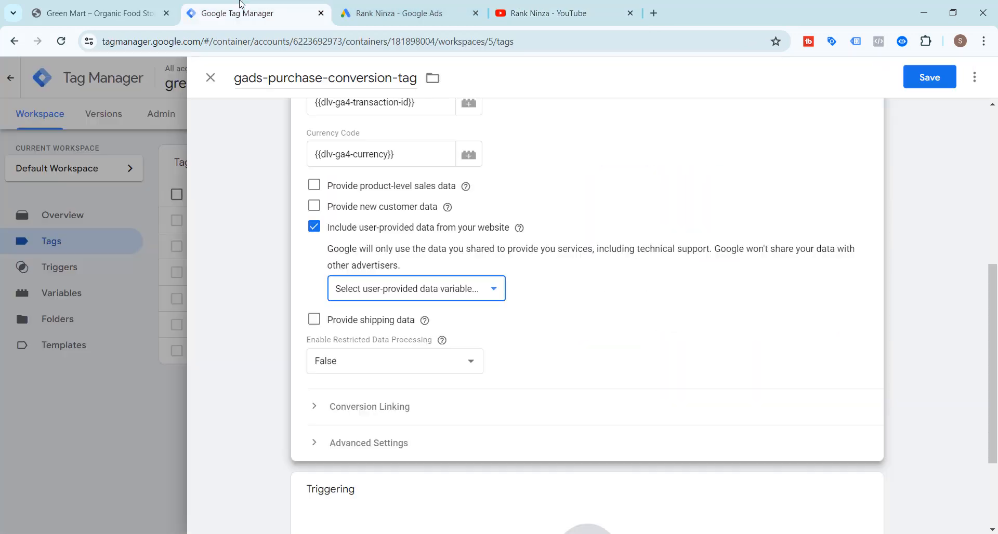
left_click(487, 299)
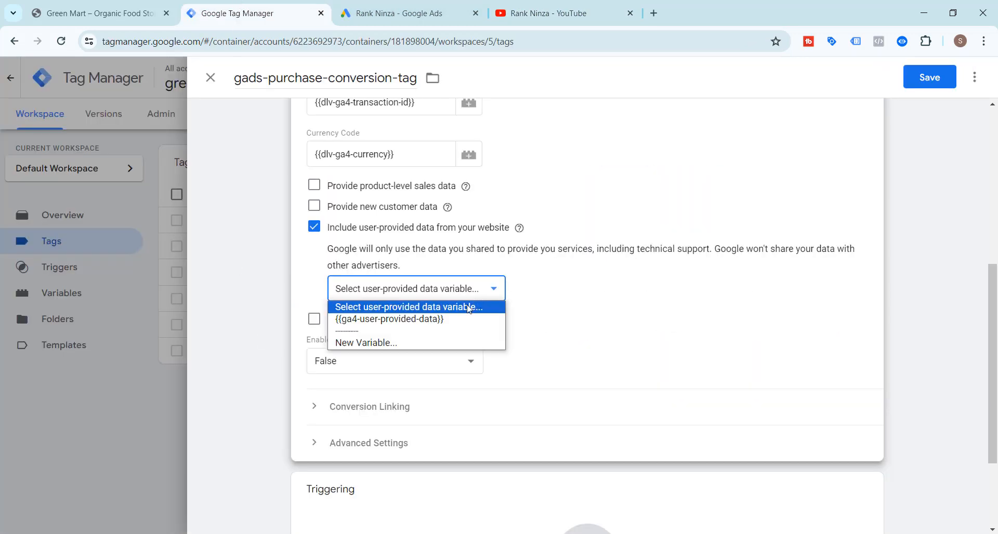
left_click(422, 320)
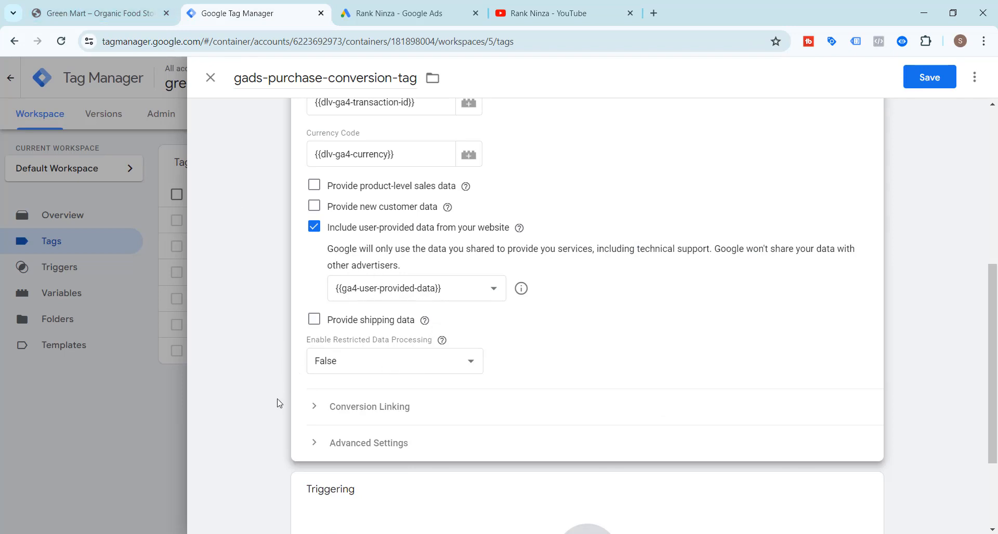
Add ga4-purchase-trigger as the firing trigger of gads-purchase-conversion-tag.
scroll(279, 404, "down", 3)
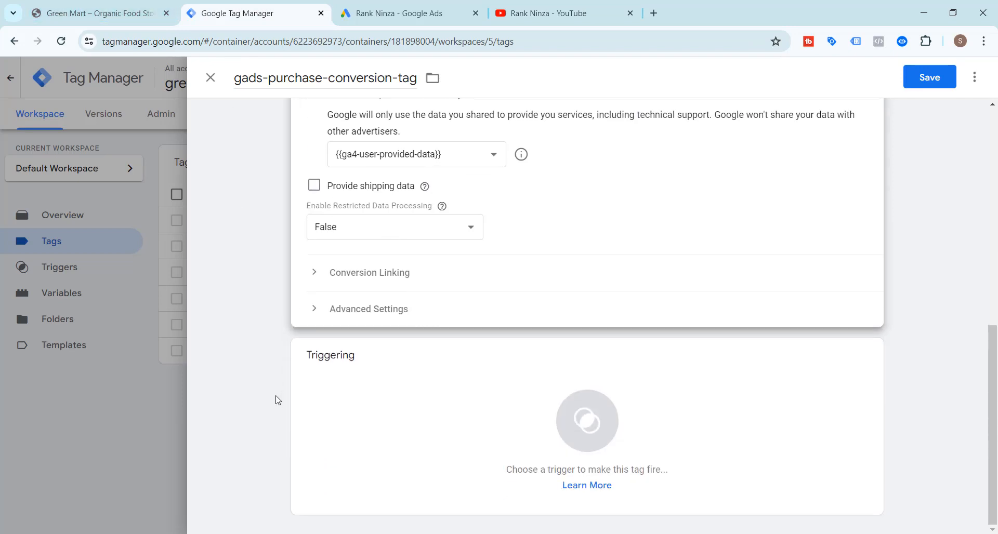
left_click(599, 438)
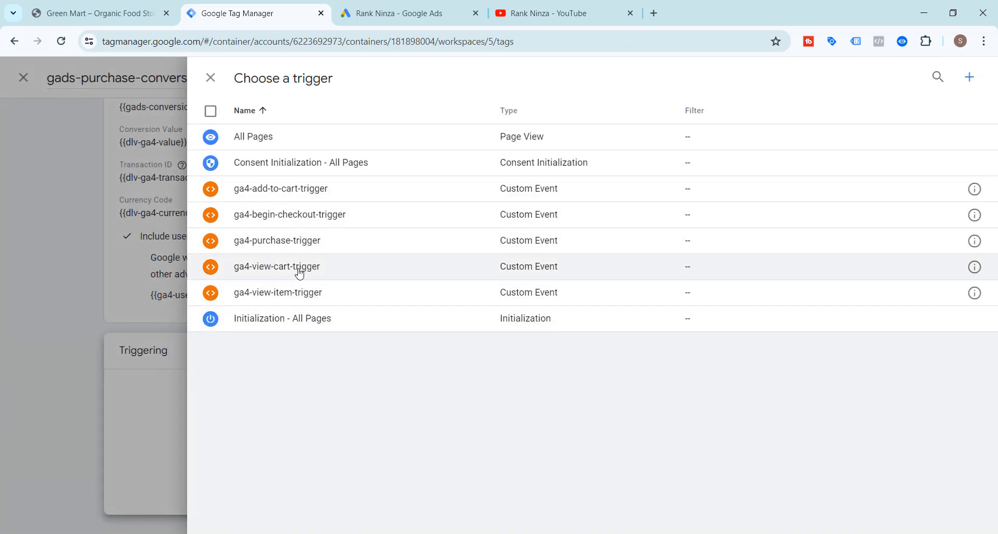
left_click(290, 241)
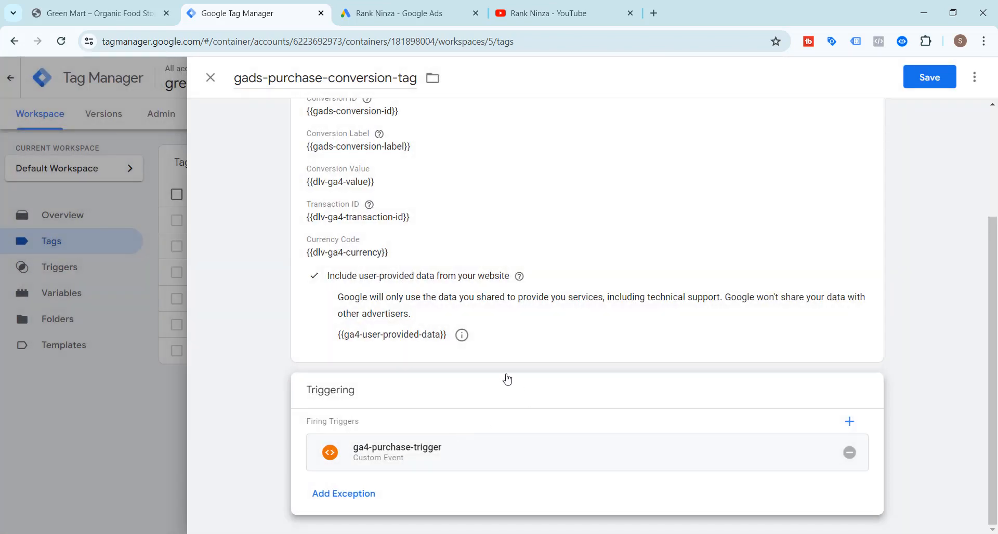
Save gads-purchase-conversion-tag and publish the workspace changes to Live as a new container version without a name or description.
scroll(257, 408, "up", 2)
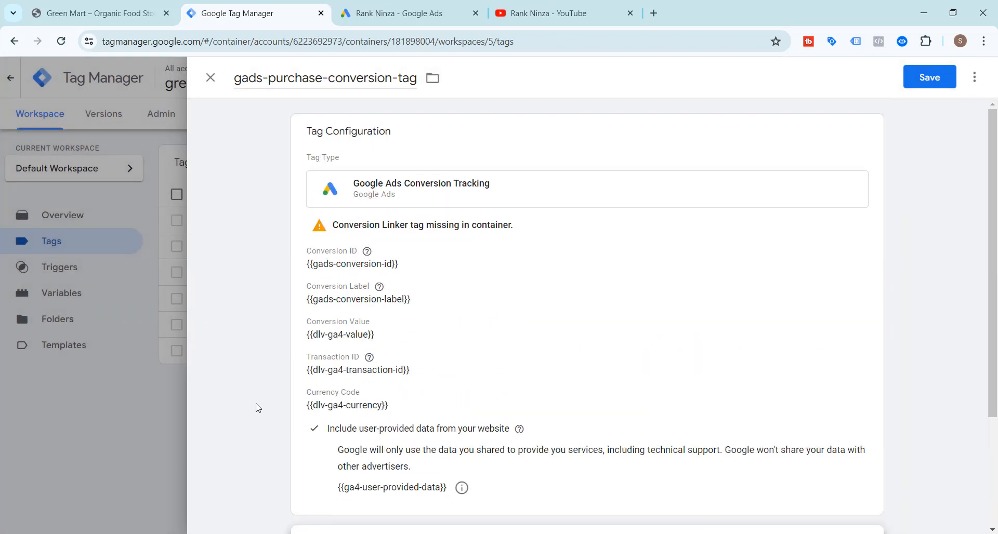
left_click(928, 79)
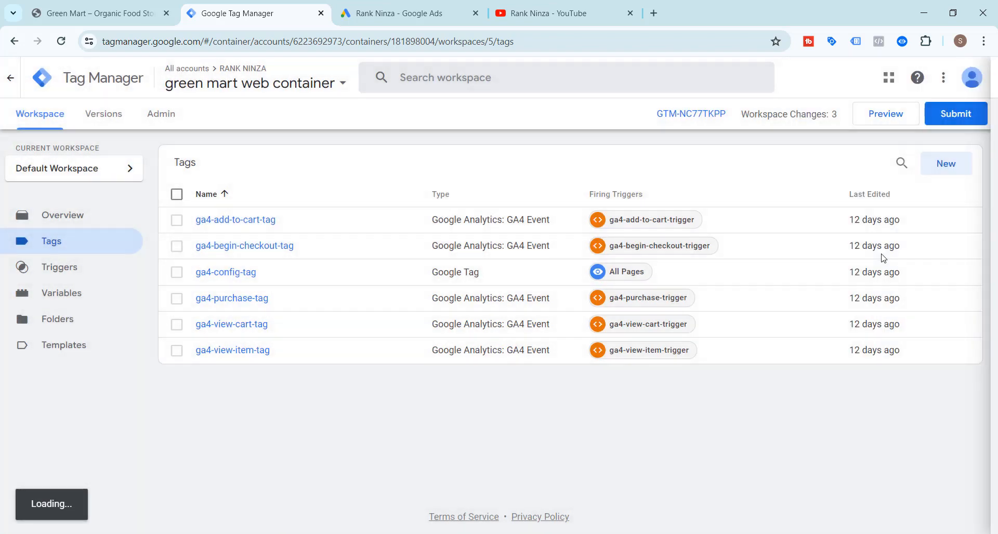
left_click(952, 113)
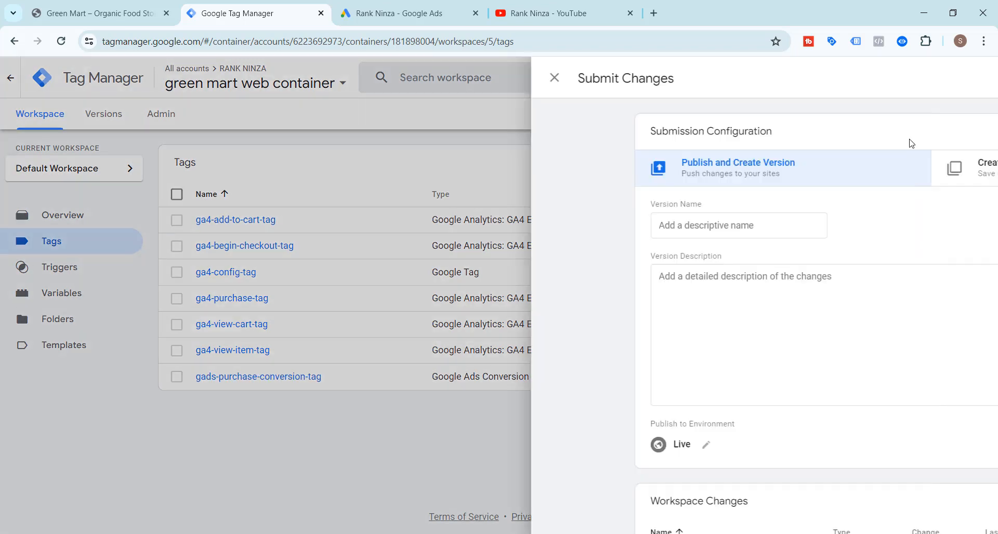
left_click(941, 81)
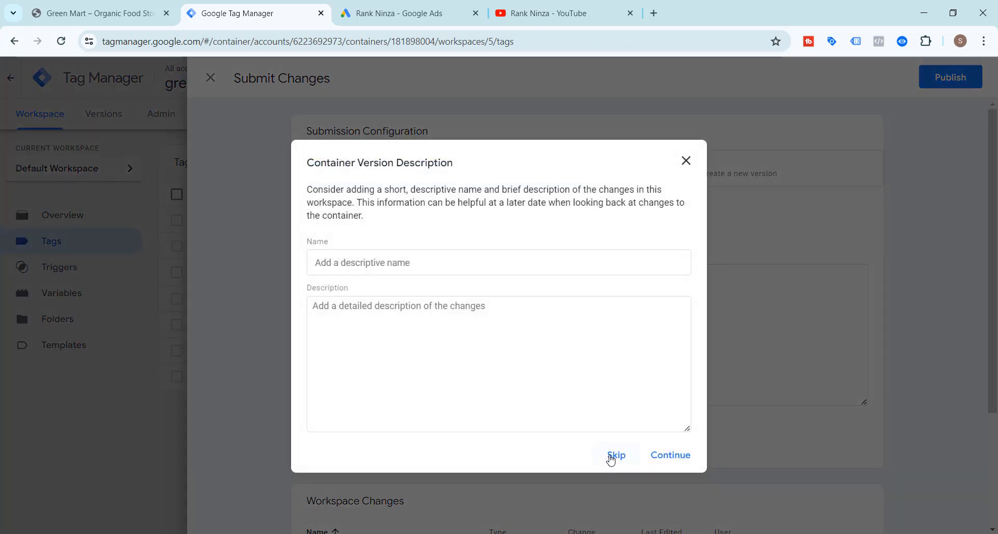
left_click(671, 456)
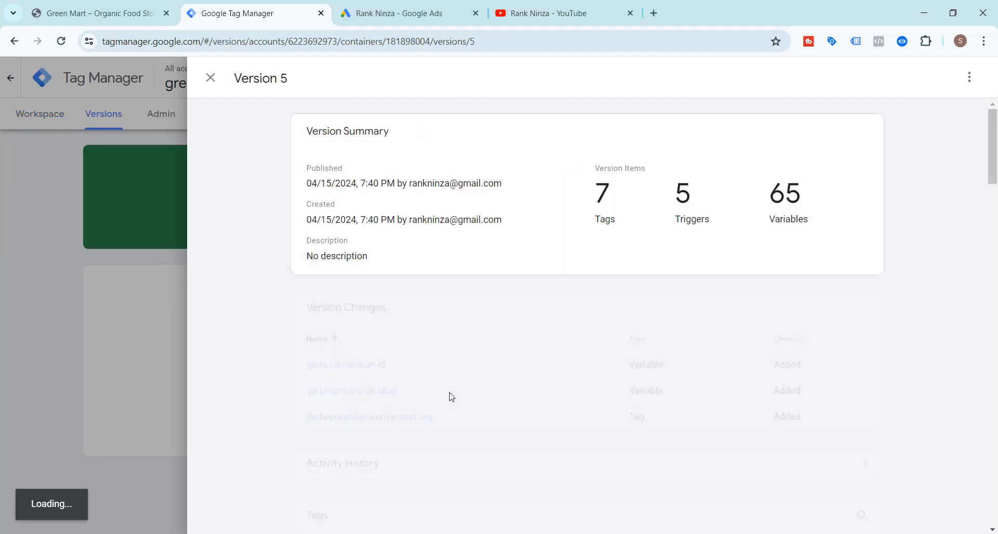
left_click(210, 78)
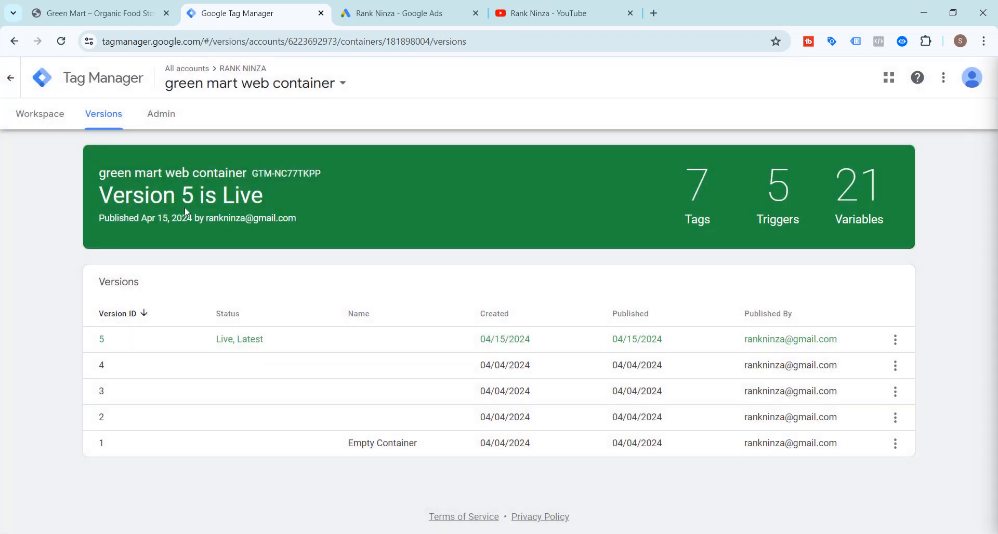
left_click(41, 115)
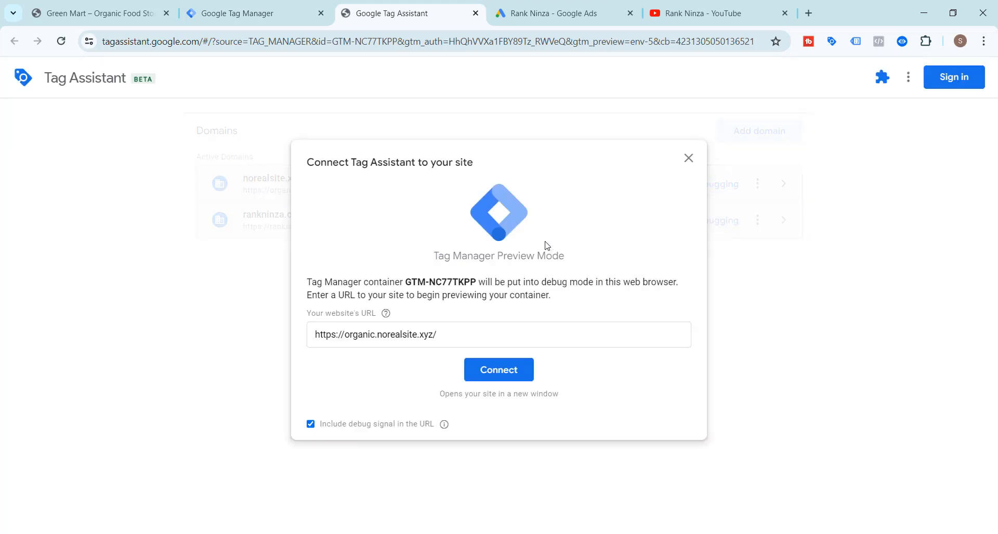
left_click(510, 378)
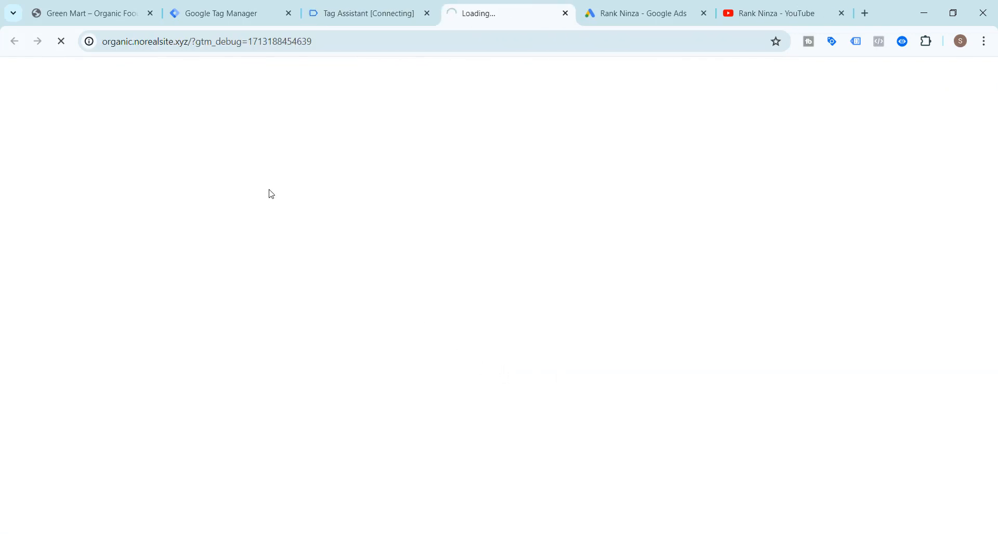
left_click(150, 14)
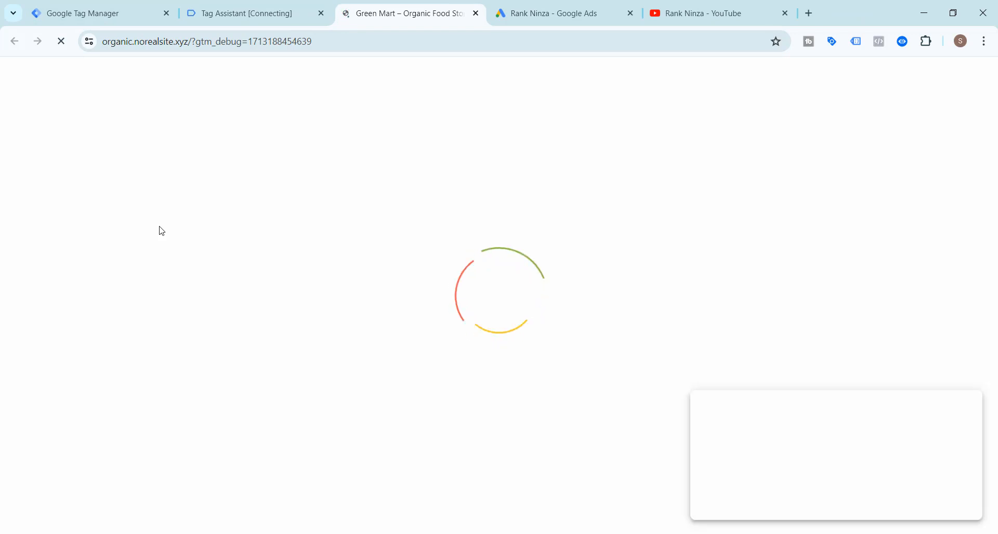
Add Zesco Ripe Bananas, Orange Peel Zest and Waterfi SwimActive to the store cart and proceed to checkout.
scroll(358, 237, "down", 15)
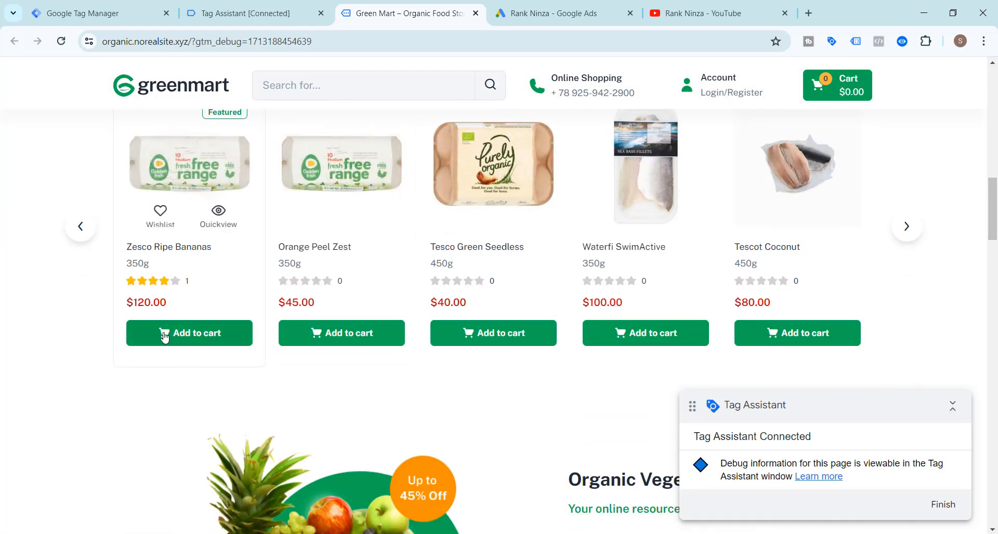
left_click(190, 333)
left_click(342, 333)
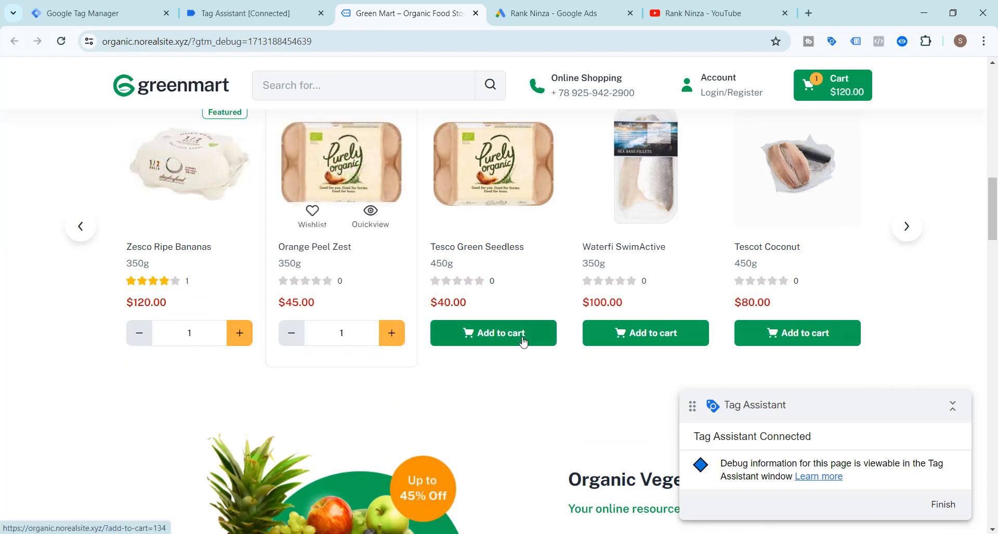
left_click(645, 333)
mouse_move(818, 89)
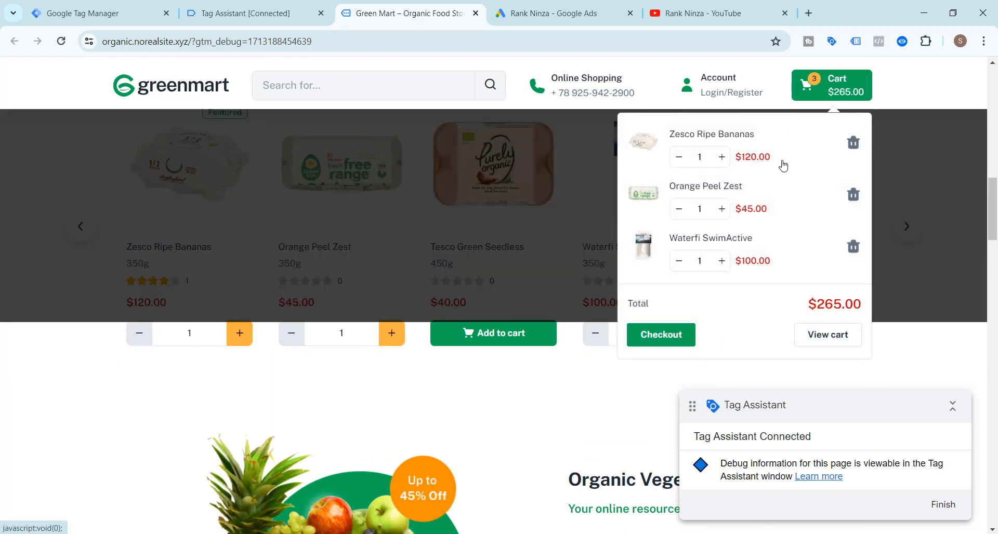
left_click(659, 335)
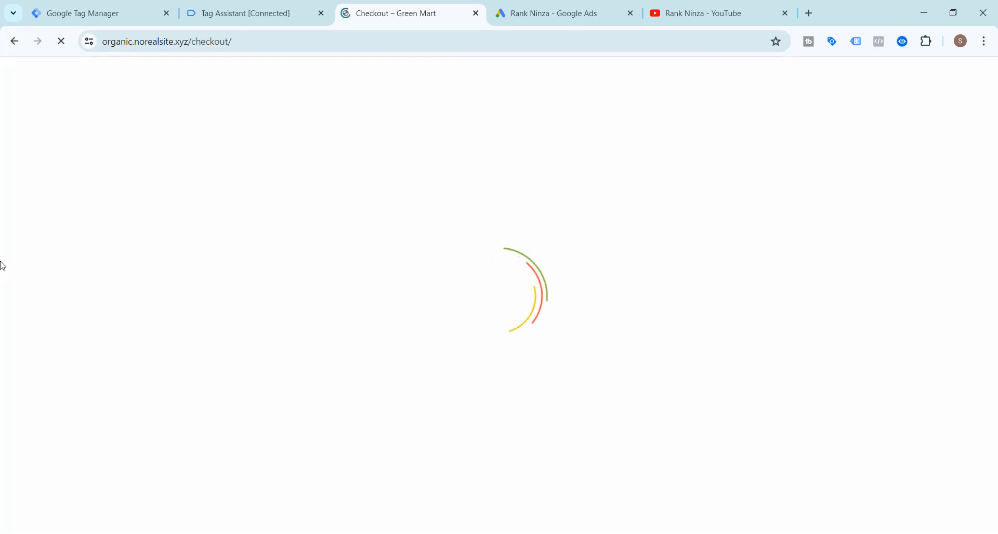
Review the contact, shipping, payment and total sections of the checkout page, and place the test order with direct bank transfer.
scroll(221, 217, "down", 1)
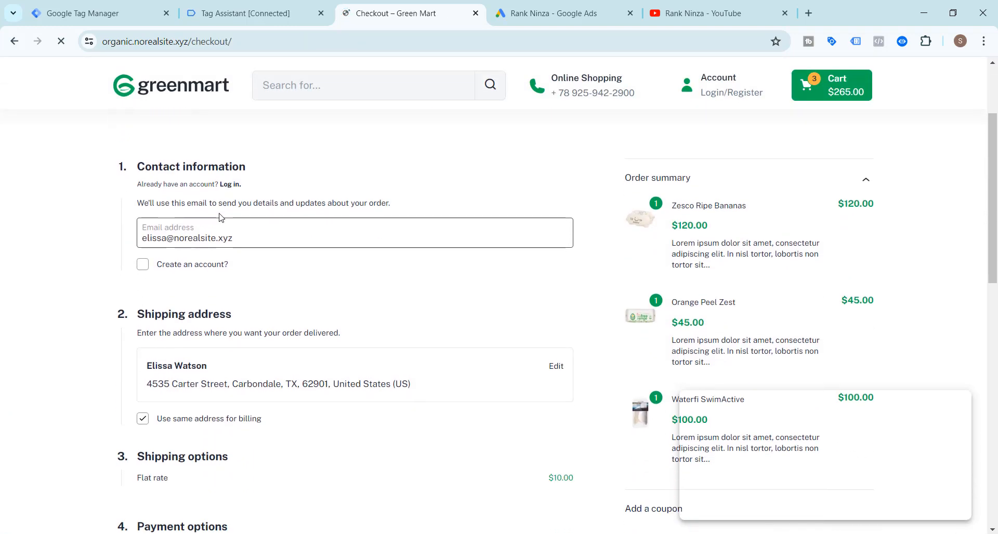
scroll(343, 303, "down", 6)
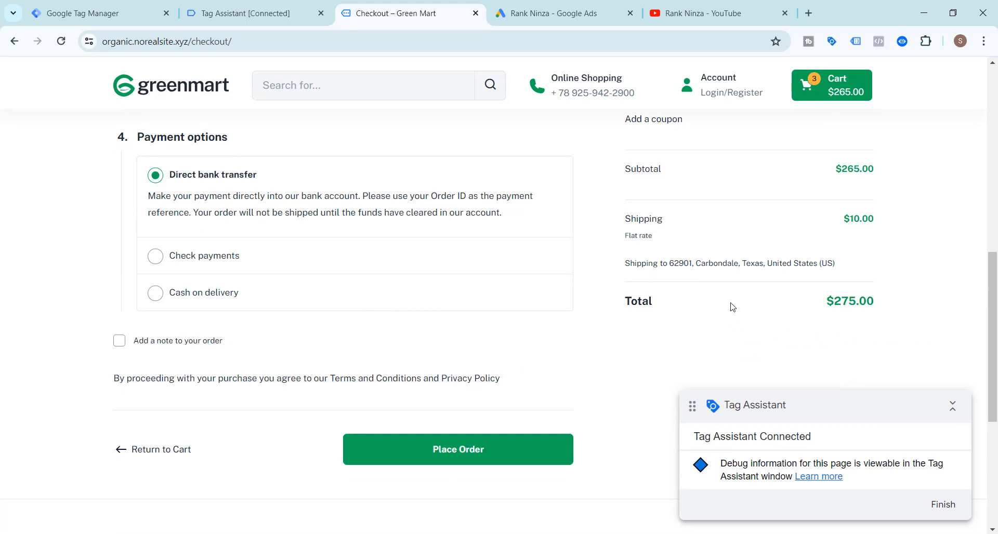
scroll(732, 306, "up", 1)
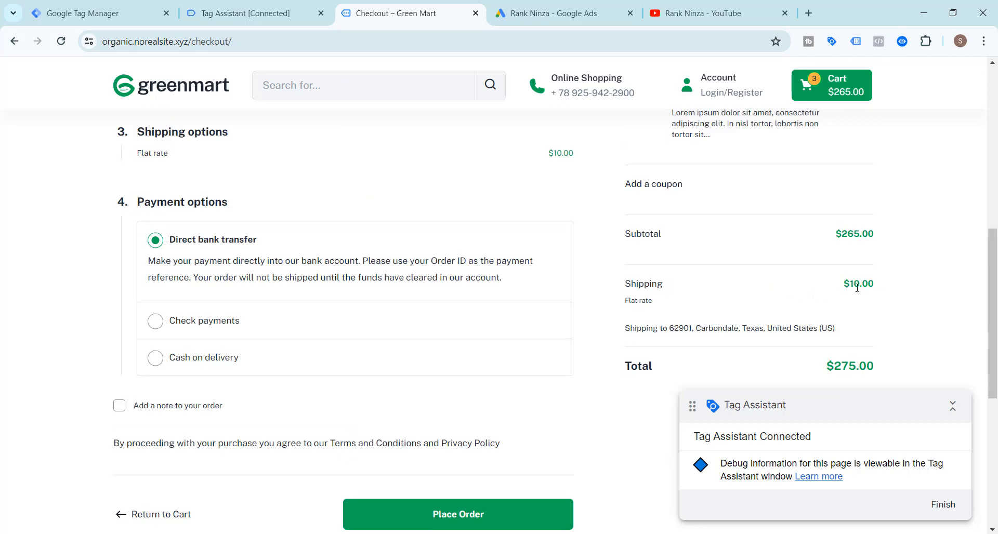
scroll(45, 339, "up", 8)
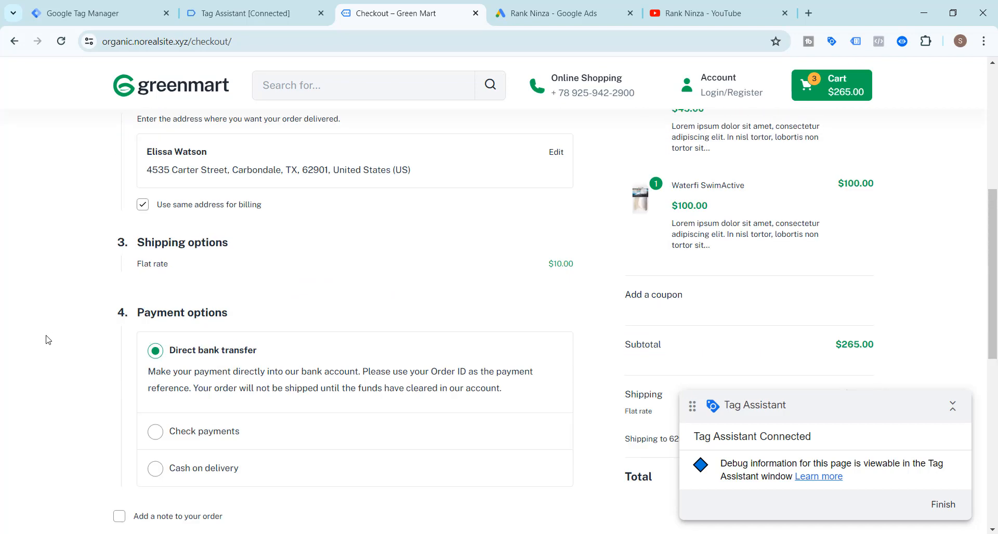
scroll(44, 338, "down", 4)
scroll(144, 261, "up", 1)
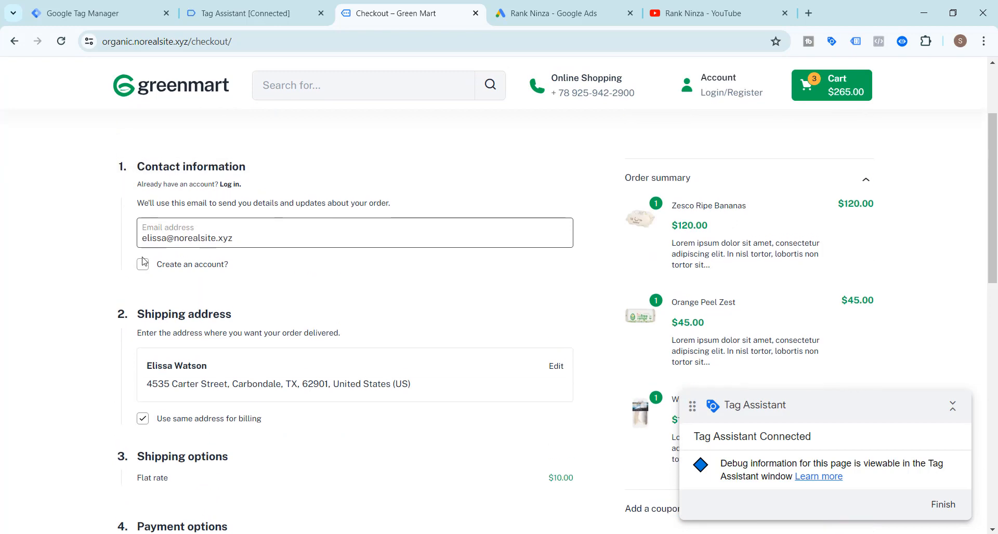
left_click(145, 239)
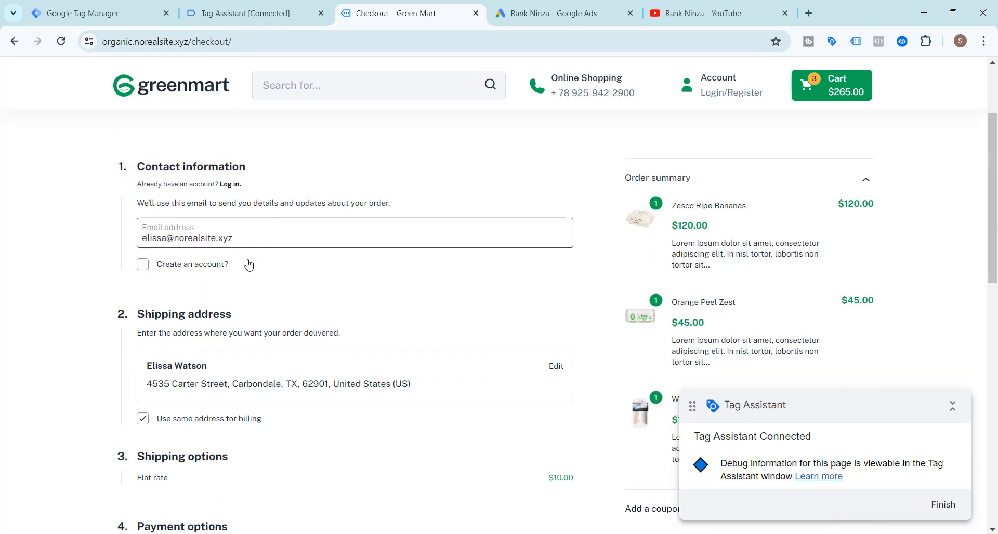
scroll(153, 191, "down", 3)
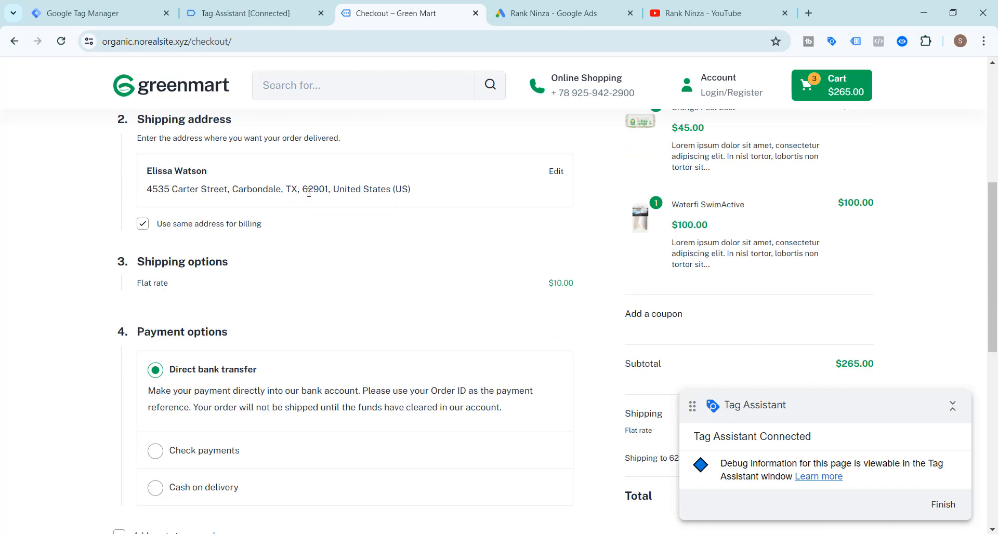
scroll(125, 260, "down", 4)
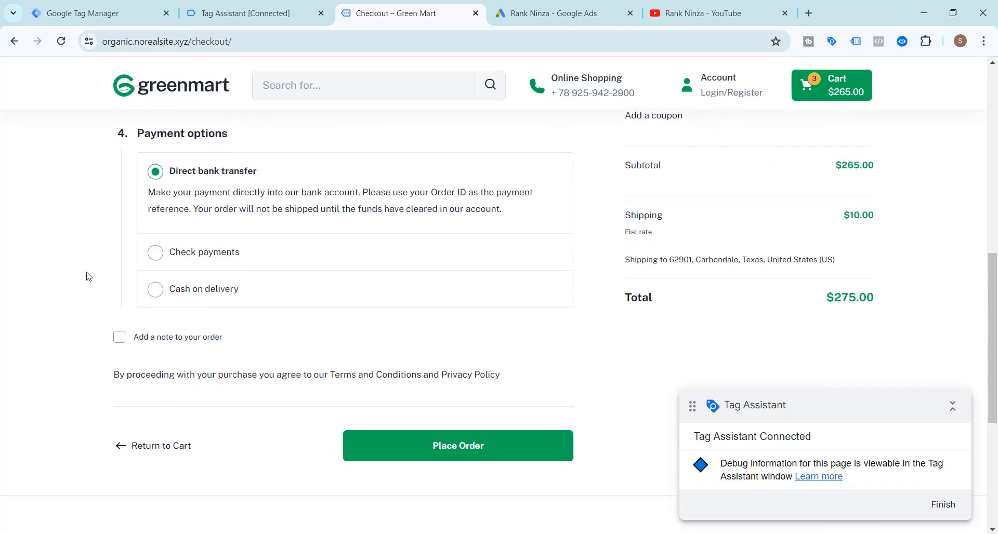
left_click(430, 394)
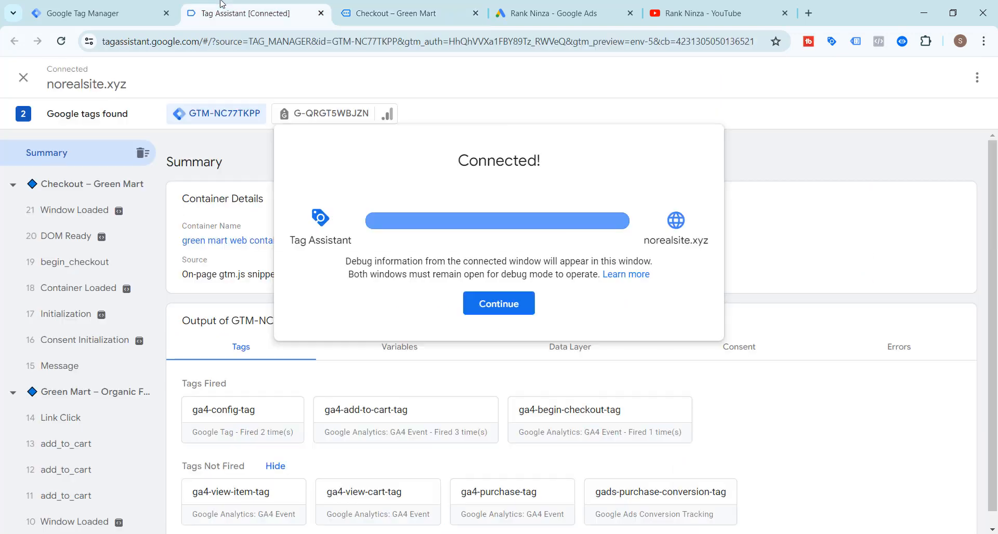
Continue to the Tag Assistant debug summary and examine the properties and firing trigger of gads-purchase-conversion-tag.
left_click(501, 304)
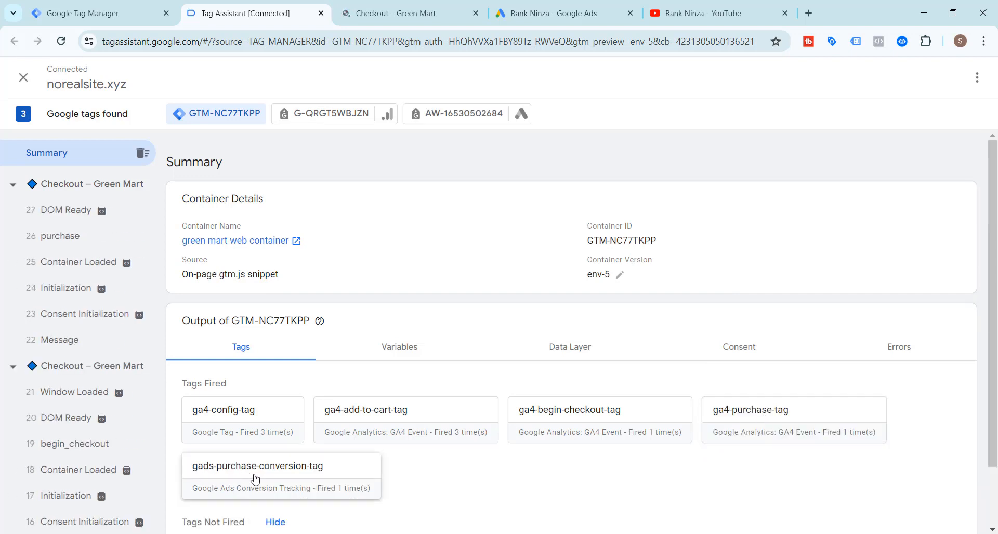
left_click(287, 479)
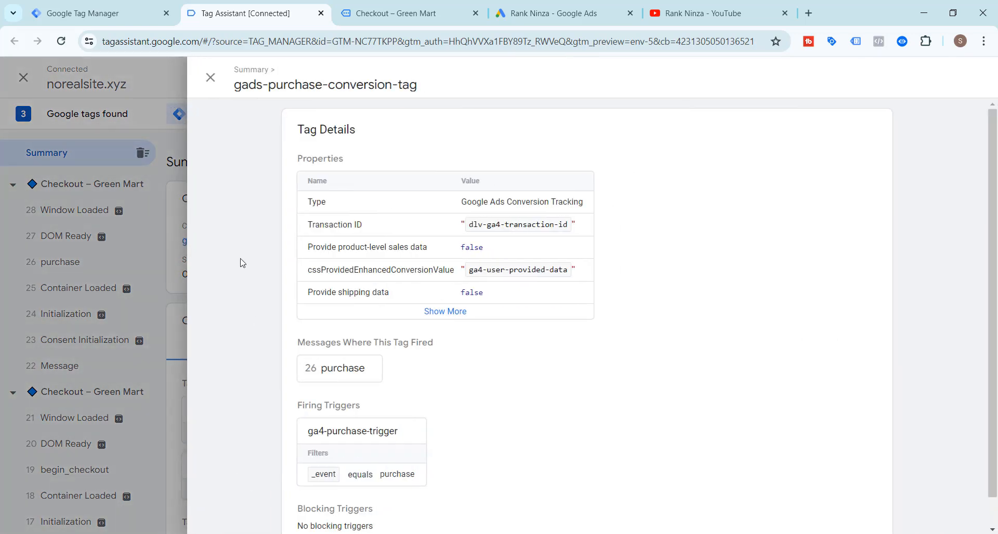
left_click(211, 78)
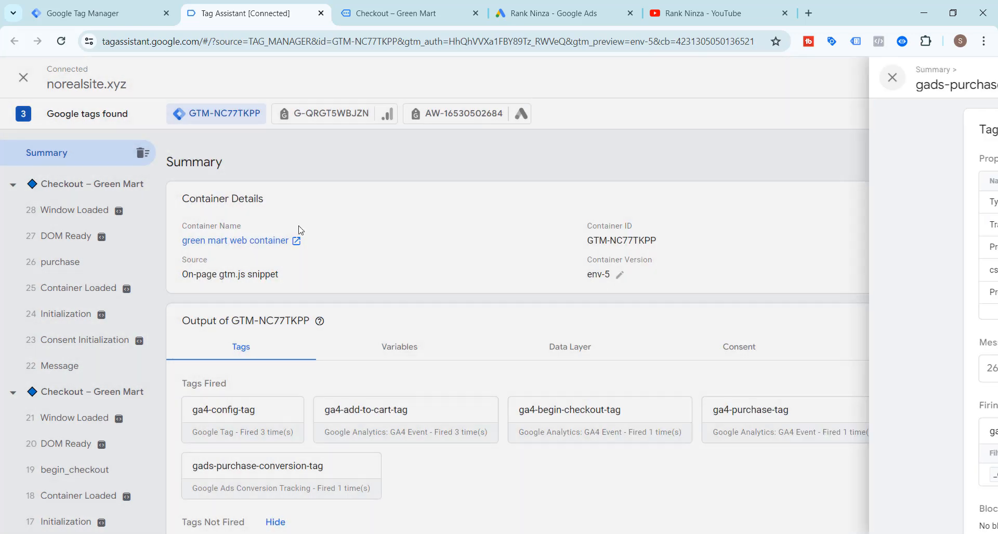
scroll(356, 268, "down", 2)
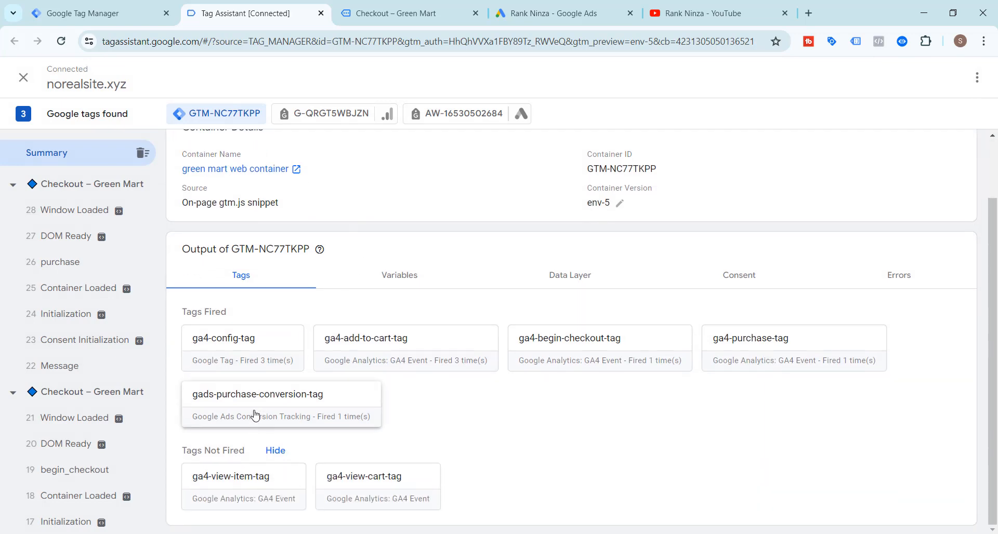
left_click(254, 416)
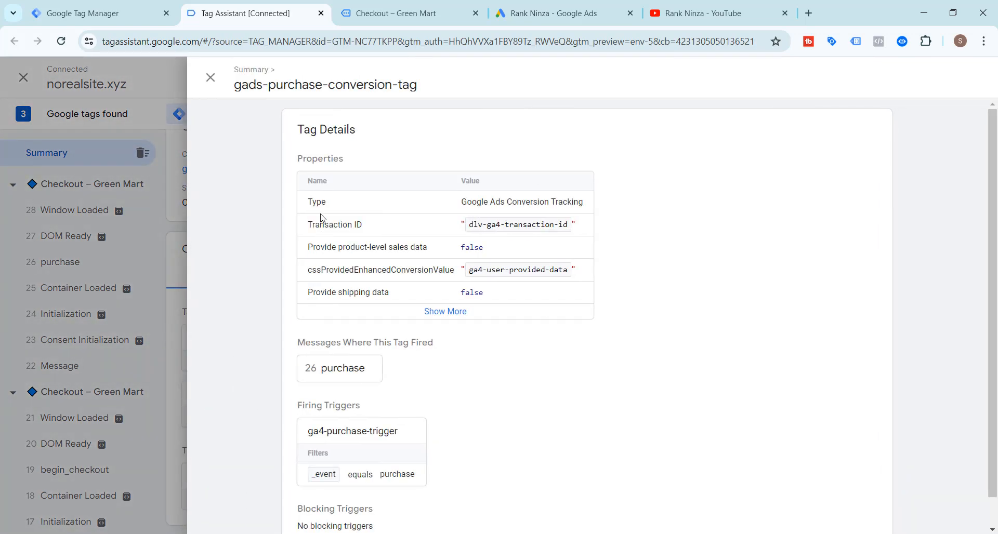
scroll(361, 229, "down", 1)
scroll(395, 281, "up", 1)
left_click(210, 78)
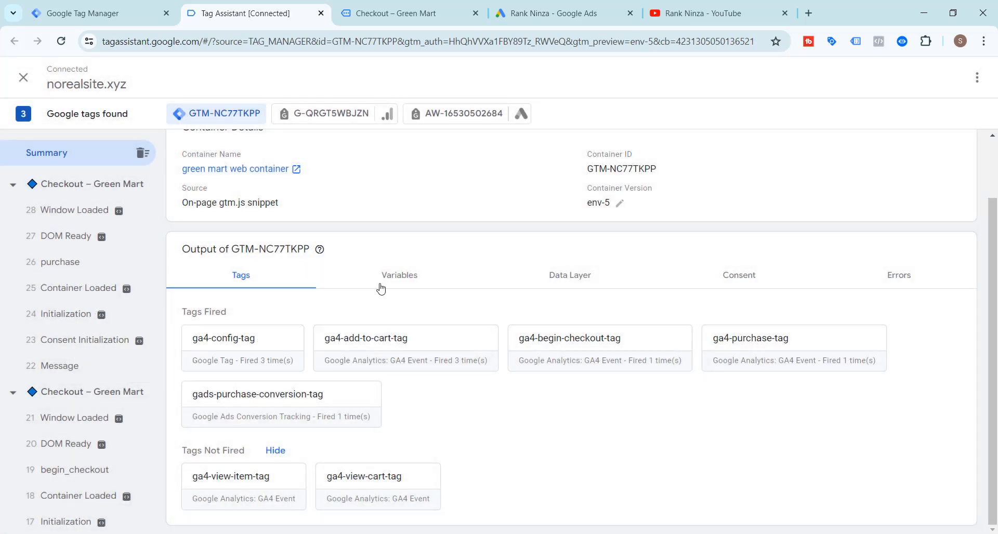
Examine the variable values of the purchase event, including currency, customer data, items, transaction ID and value.
left_click(406, 277)
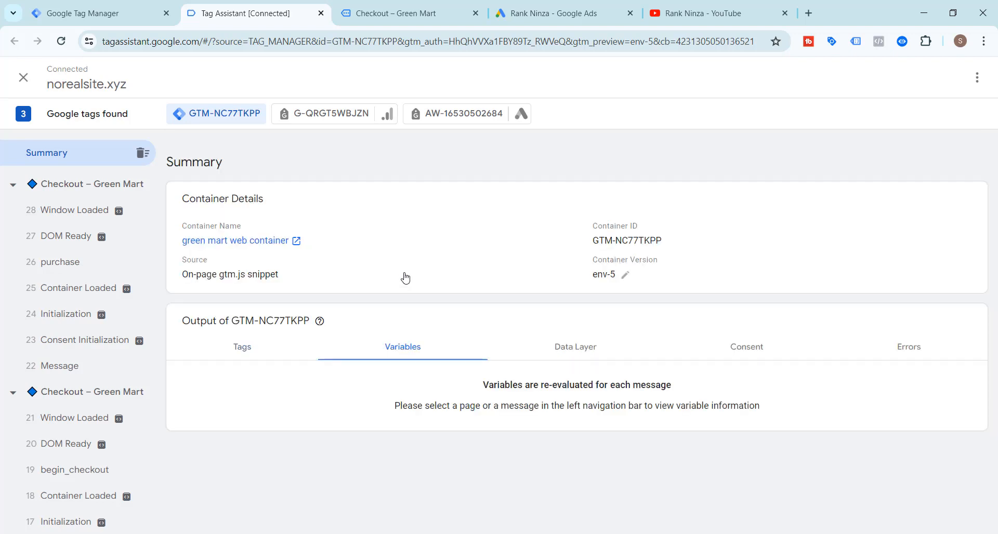
left_click(583, 352)
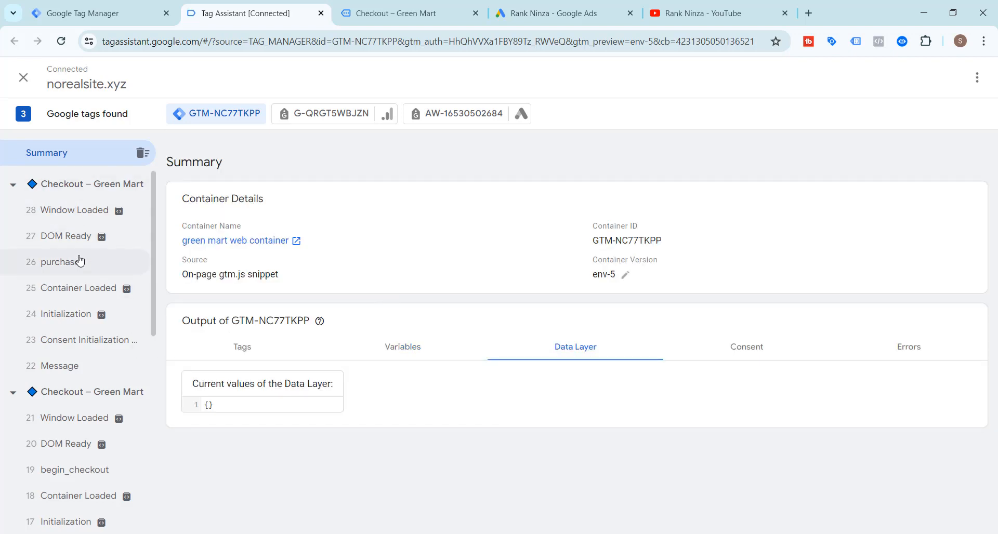
left_click(78, 263)
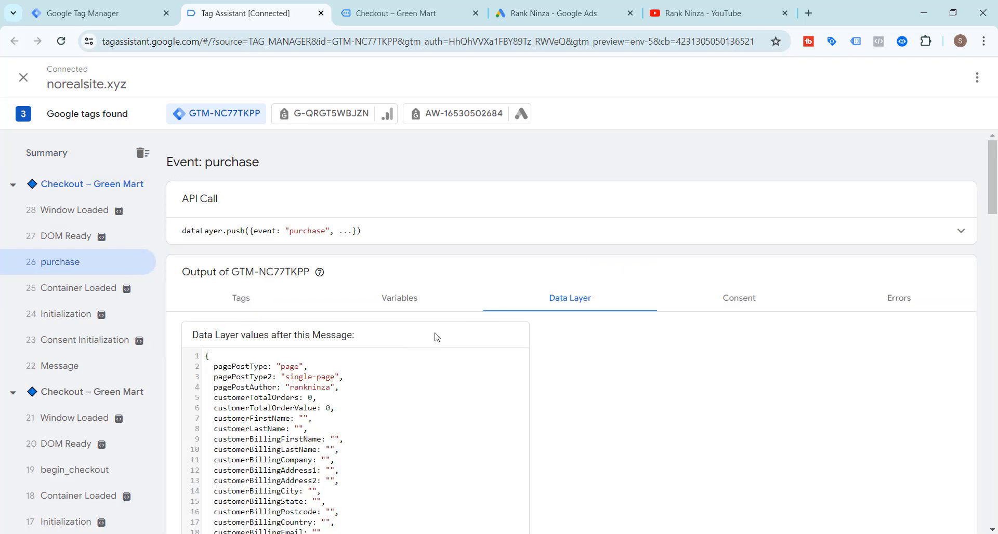
left_click(410, 299)
scroll(356, 351, "down", 5)
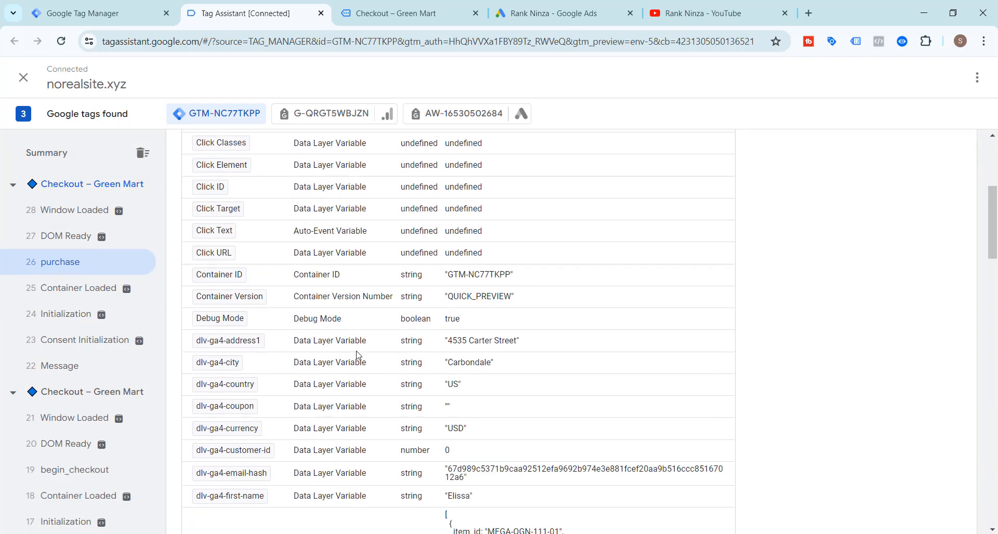
scroll(343, 339, "down", 2)
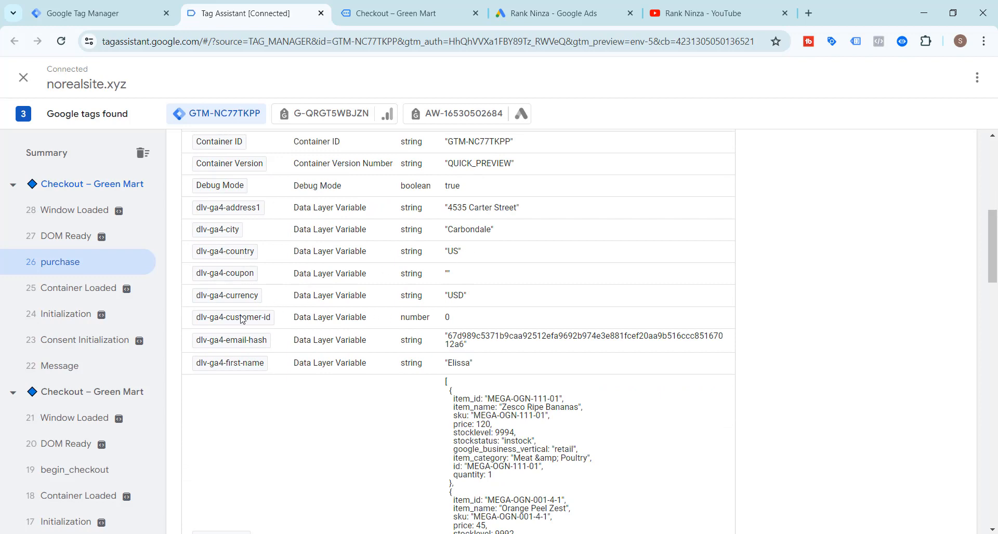
scroll(211, 353, "down", 2)
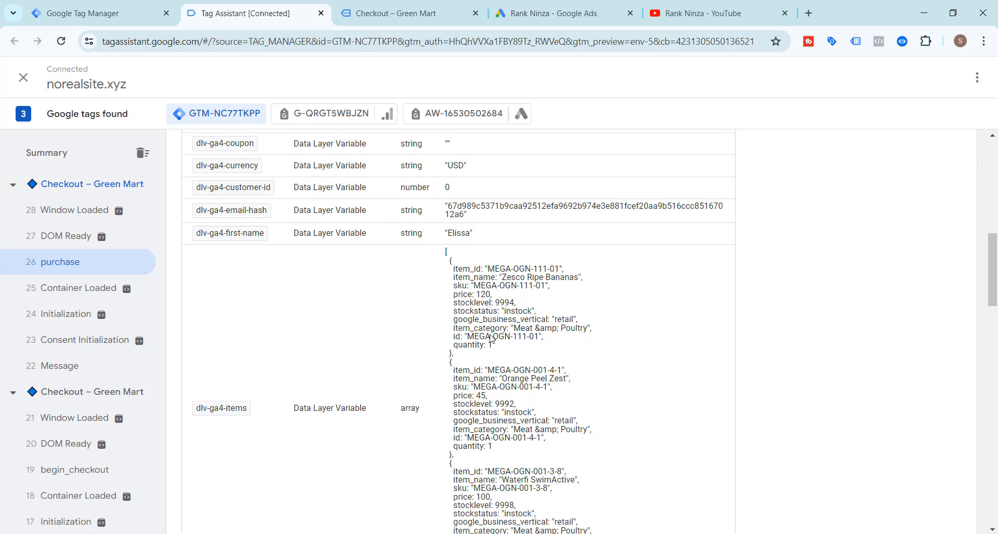
scroll(493, 345, "down", 2)
scroll(495, 348, "down", 5)
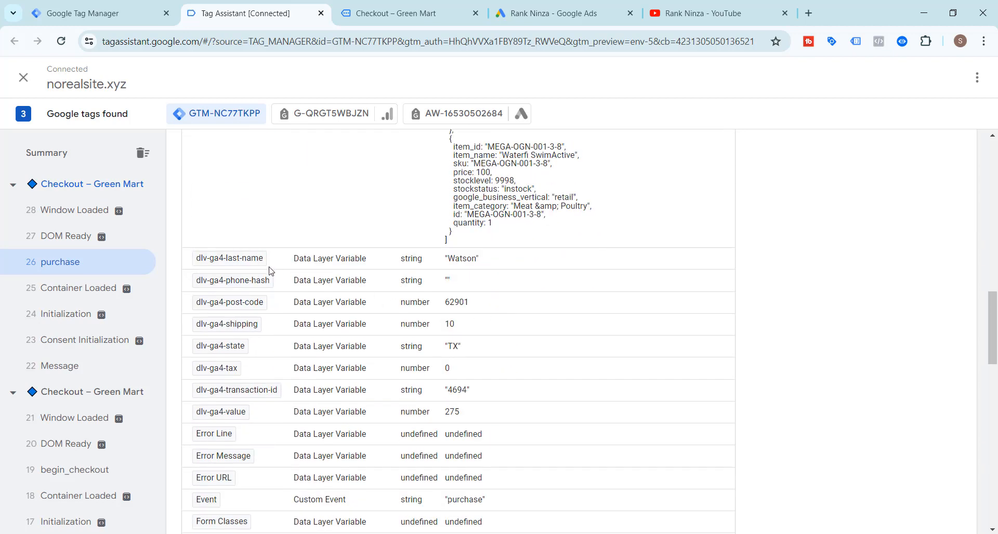
Compare the purchase event's transaction ID and value with the order number and total on the store's order confirmation page.
scroll(262, 278, "down", 3)
scroll(256, 283, "up", 3)
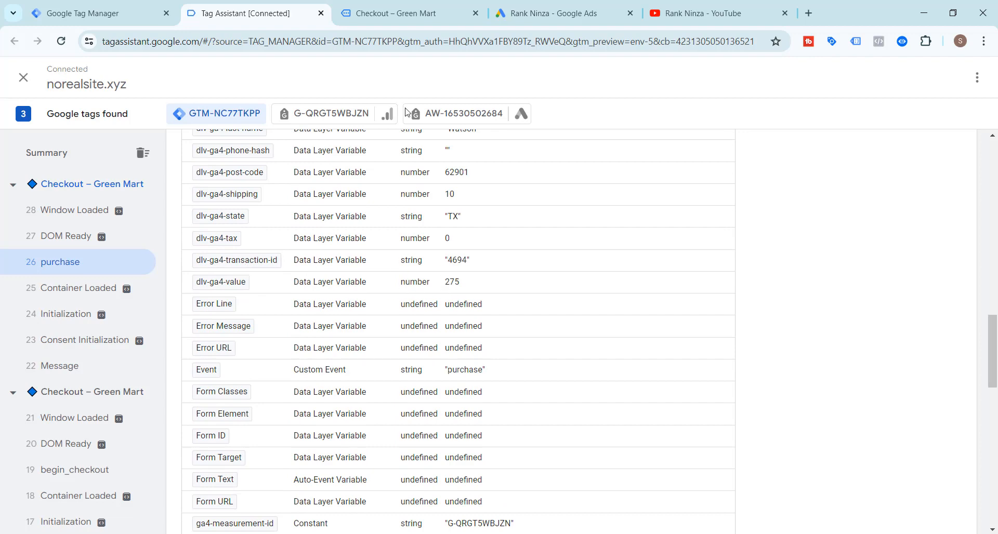
left_click(396, 13)
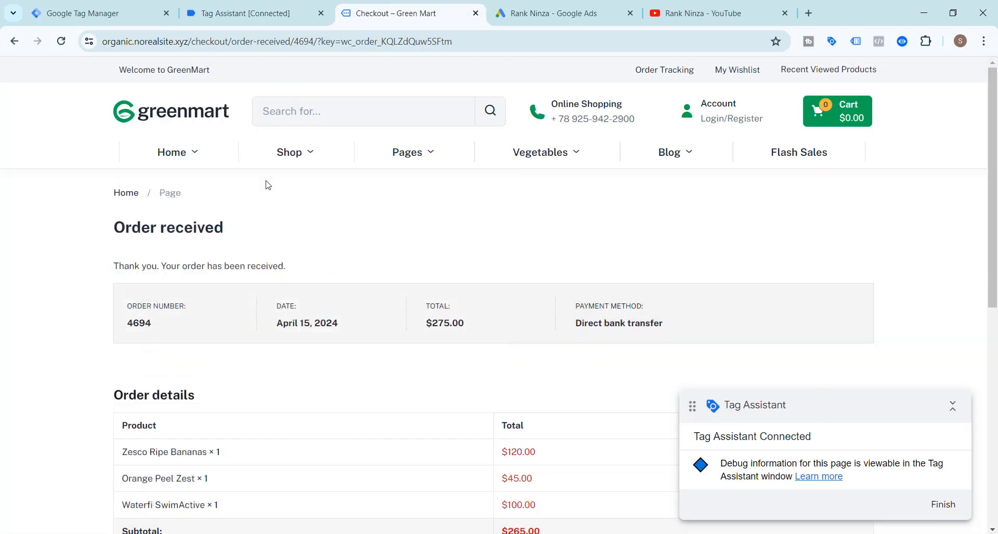
left_click(273, 7)
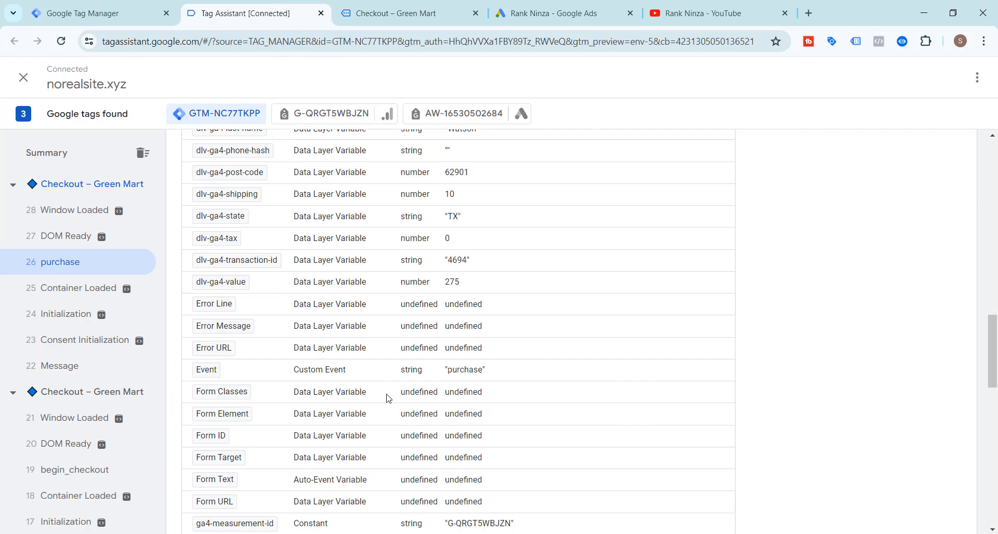
Examine the ga4-user-provided-data, gads-conversion-id, gads-conversion-label and page URL variables of the purchase event.
scroll(391, 409, "down", 5)
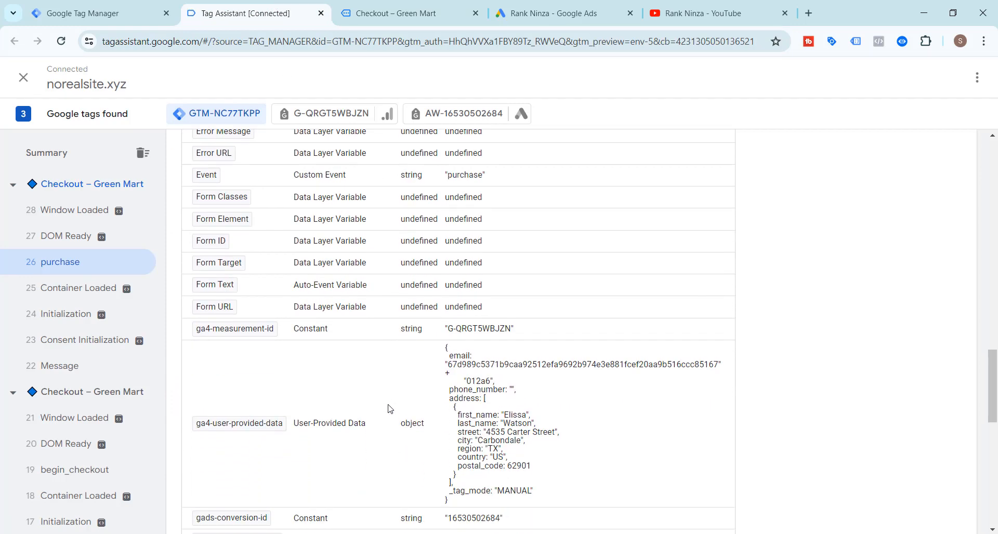
scroll(391, 409, "down", 5)
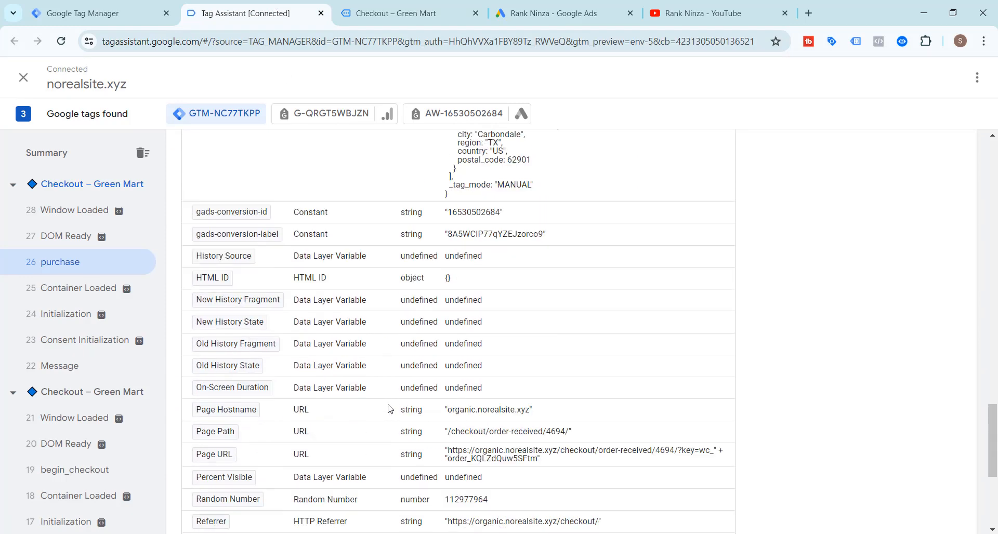
scroll(390, 409, "down", 2)
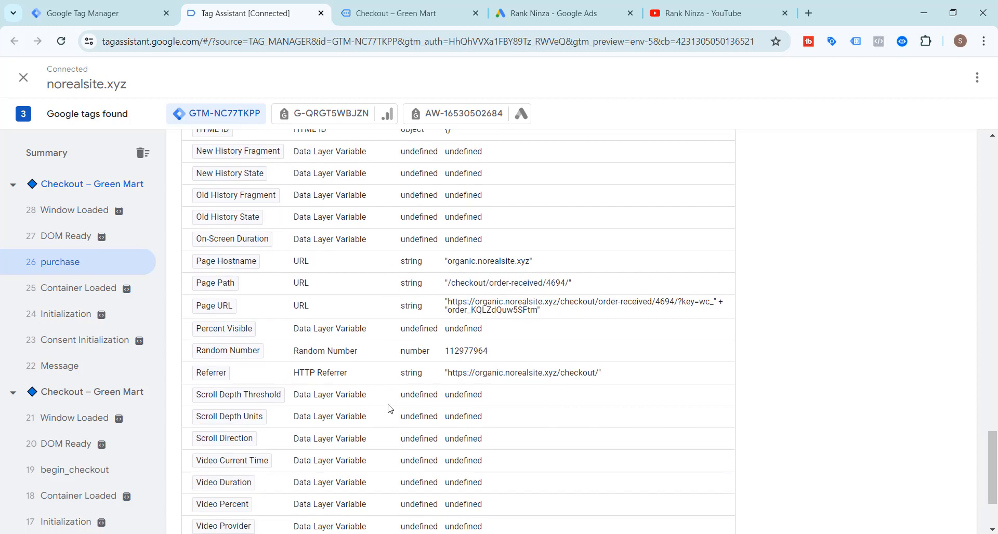
scroll(390, 409, "up", 18)
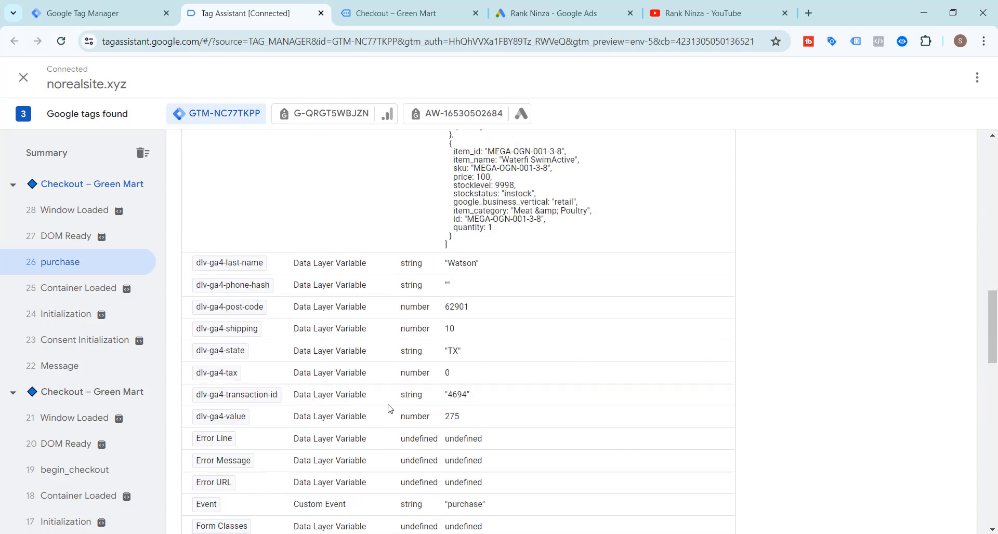
scroll(348, 346, "up", 5)
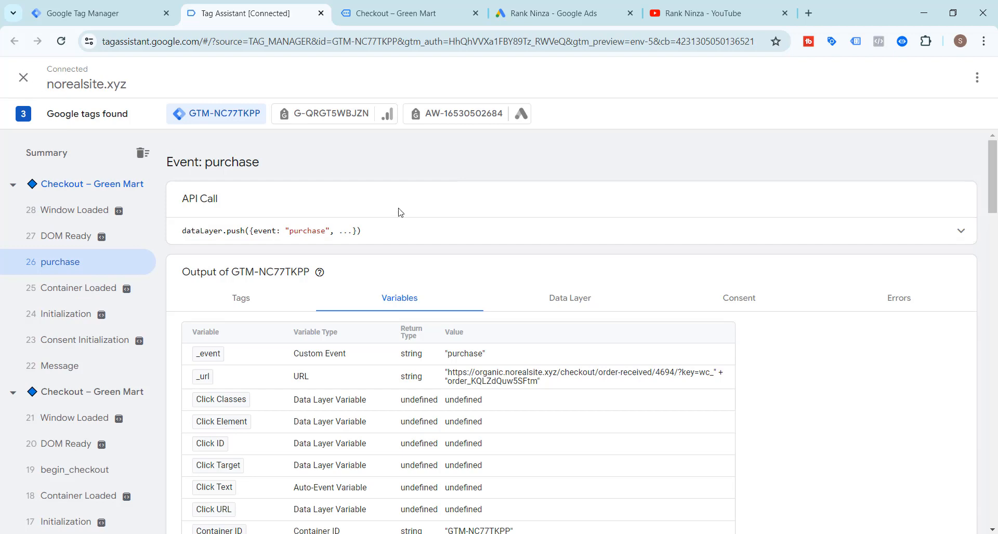
Check which tags fired and which did not fire on the purchase event.
scroll(487, 285, "down", 5)
scroll(364, 249, "up", 5)
left_click(241, 298)
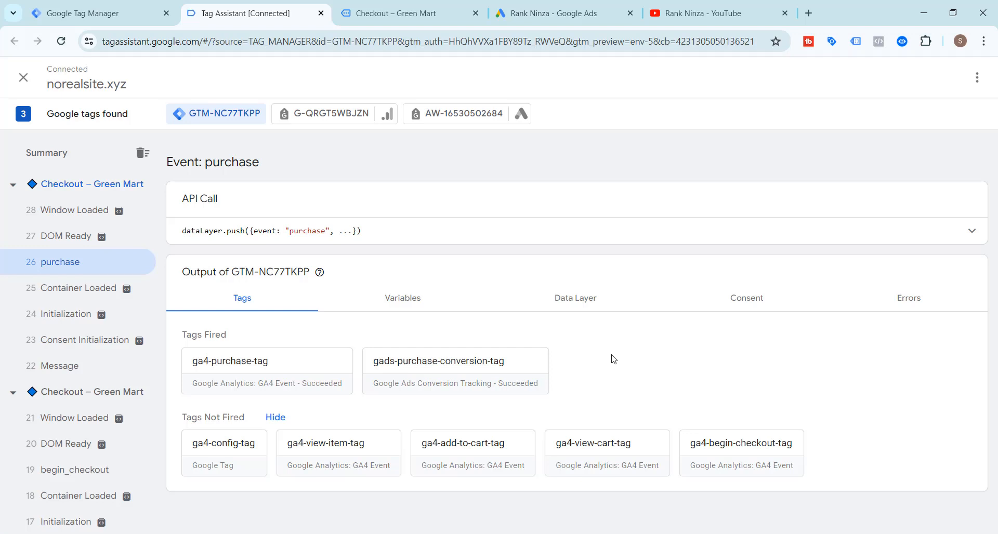
left_click(503, 533)
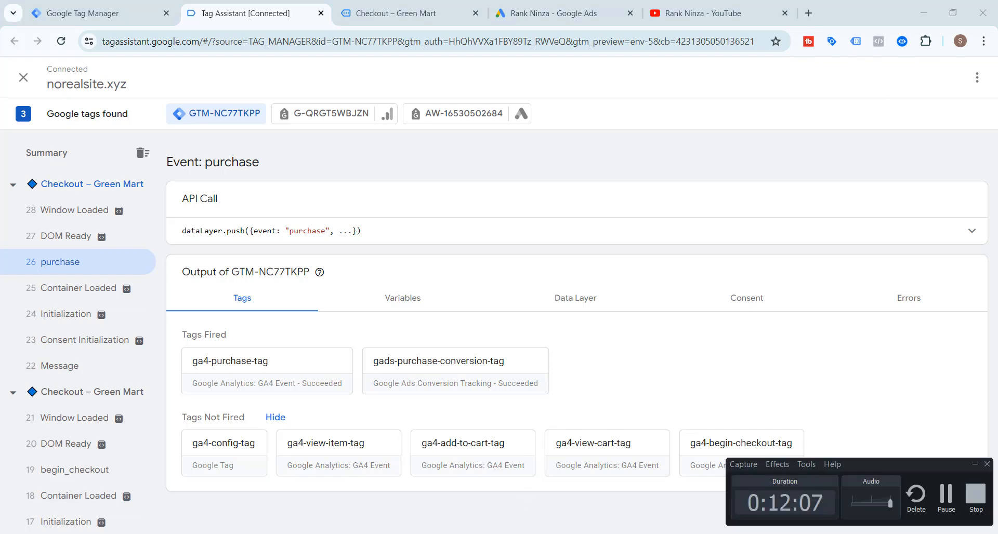